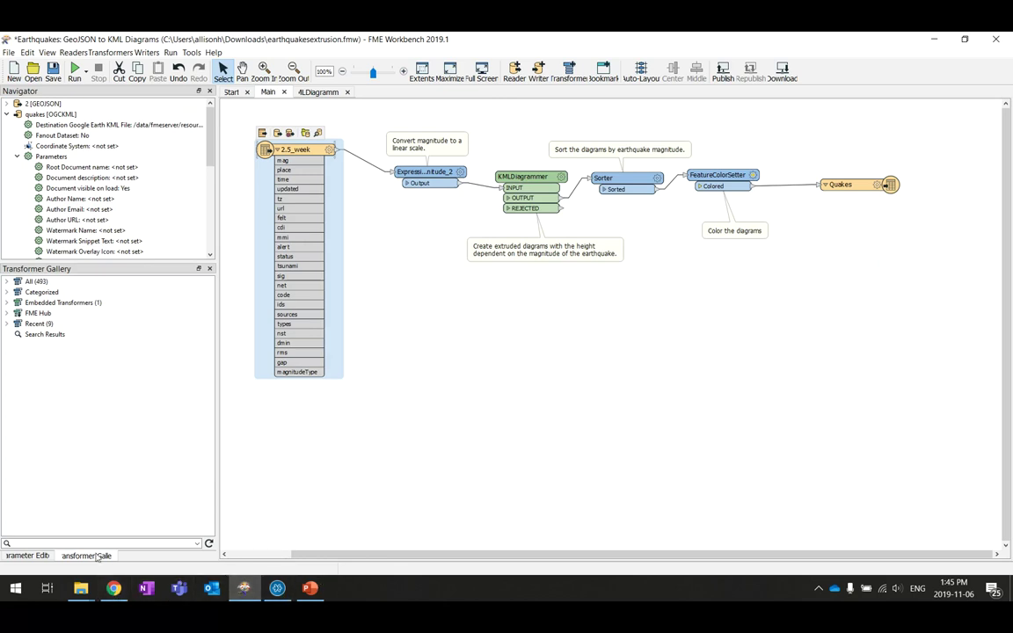
Run earthquakesextrusion.fmw from FME Server's Run Workspace page
{"action": "left_click", "coordinate": [115, 587]}
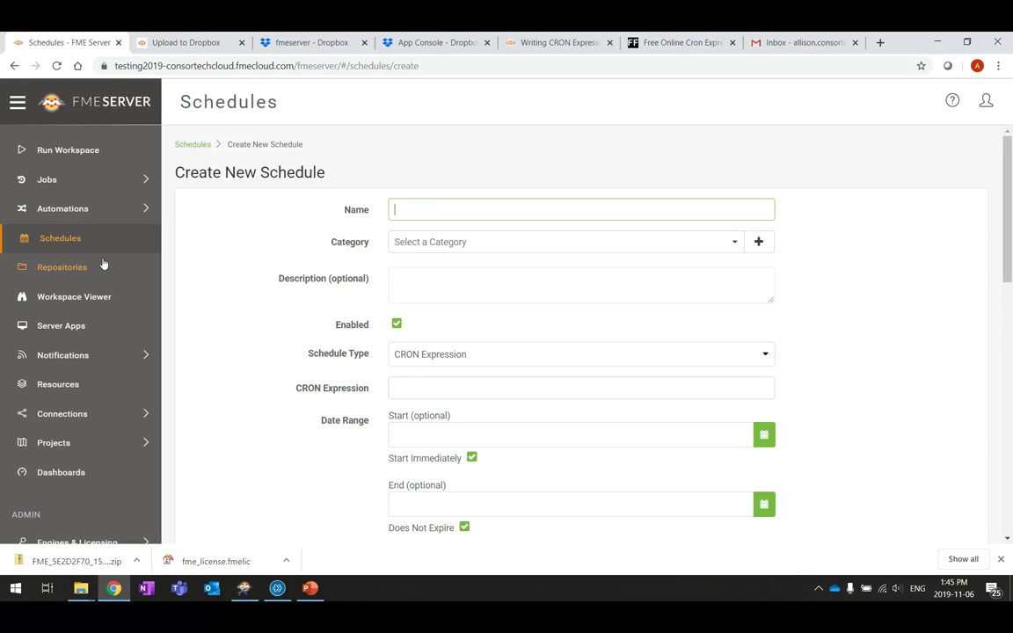
{"action": "left_click", "coordinate": [71, 152]}
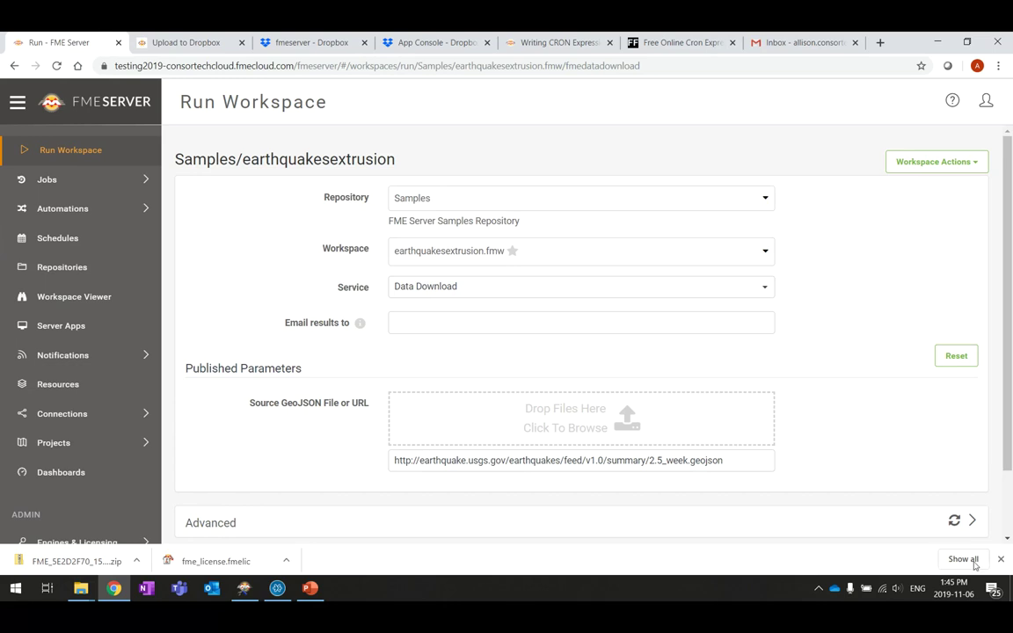
{"action": "scroll", "coordinate": [908, 438], "scroll_direction": "down", "scroll_amount": 2}
{"action": "left_click", "coordinate": [961, 482]}
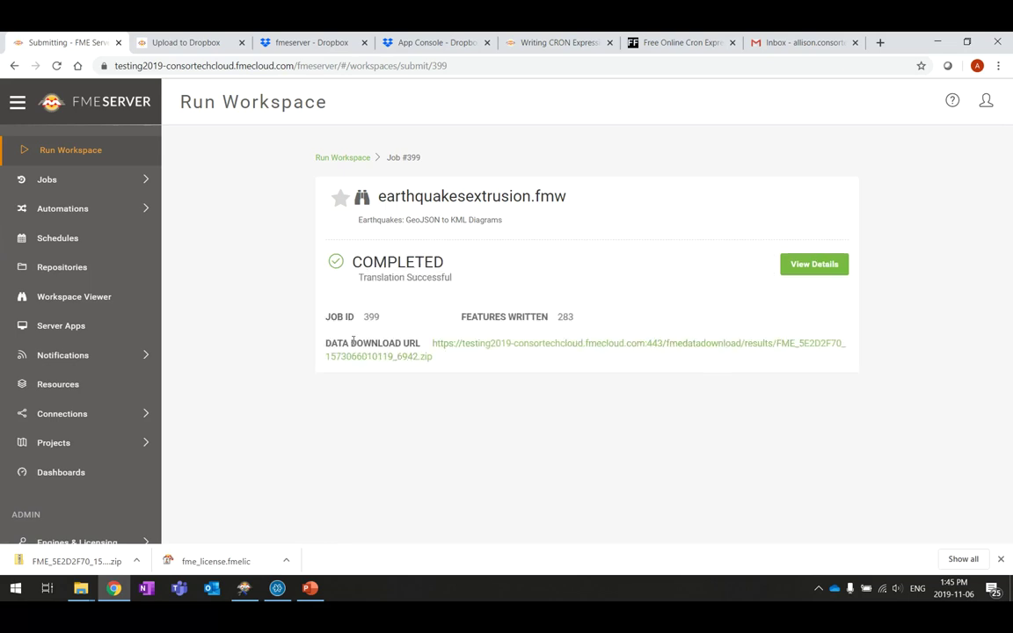
Download the job's result zip and open the quakes KML inside it
{"action": "left_click", "coordinate": [613, 350]}
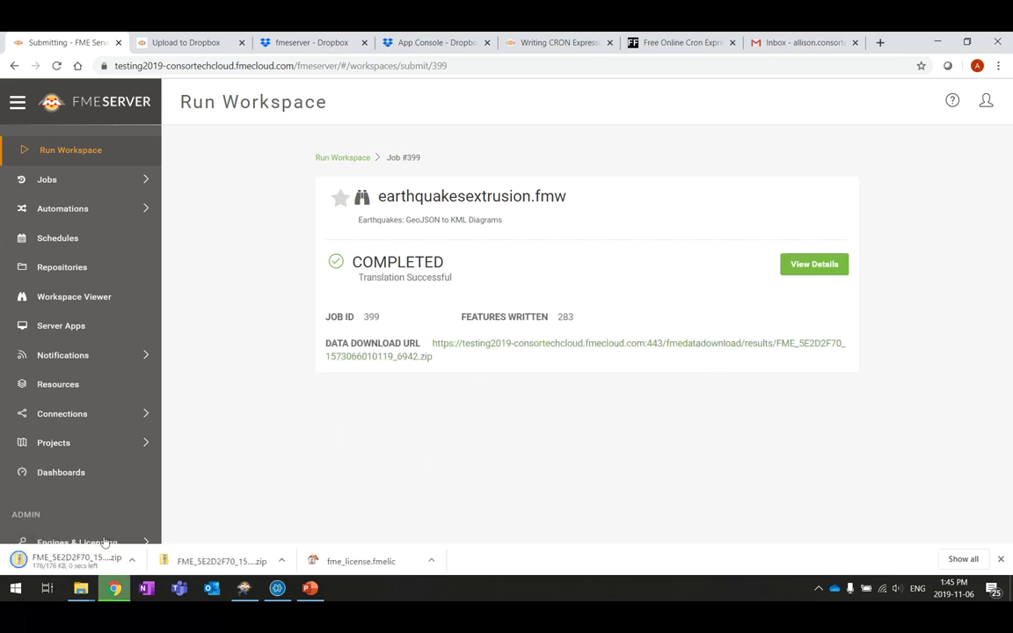
{"action": "left_click", "coordinate": [79, 560]}
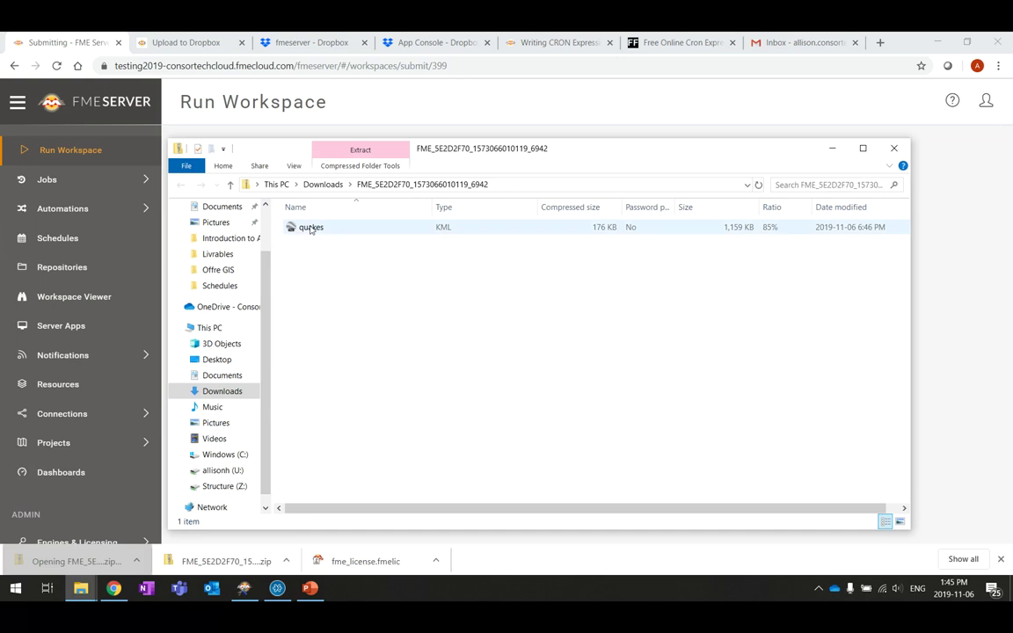
{"action": "double_click", "coordinate": [313, 228]}
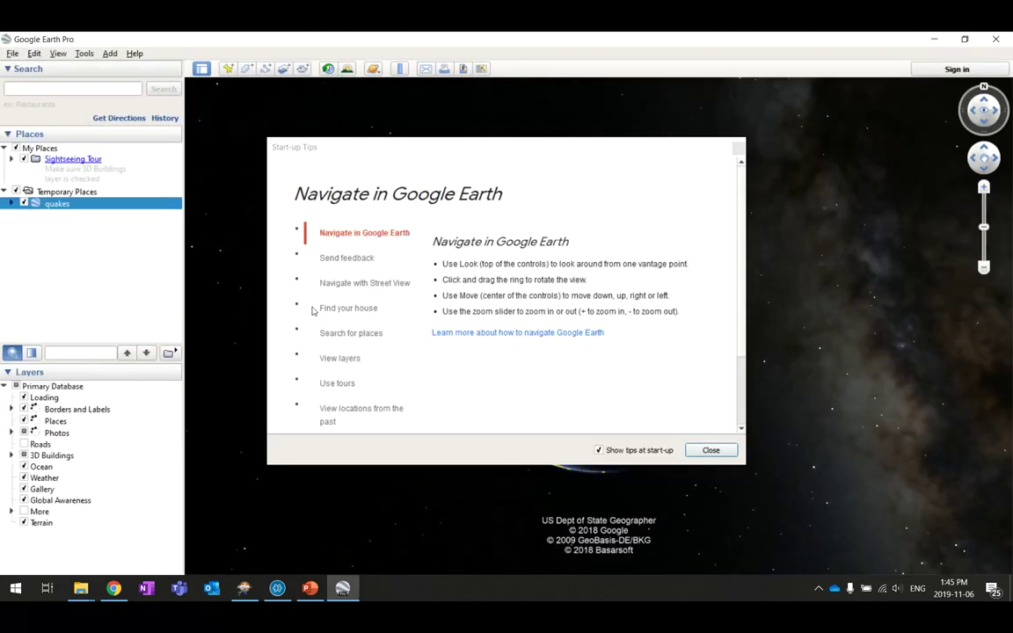
Dismiss the start-up tips and expand quakes > Quakes to list the earthquakes
{"action": "left_click", "coordinate": [718, 451]}
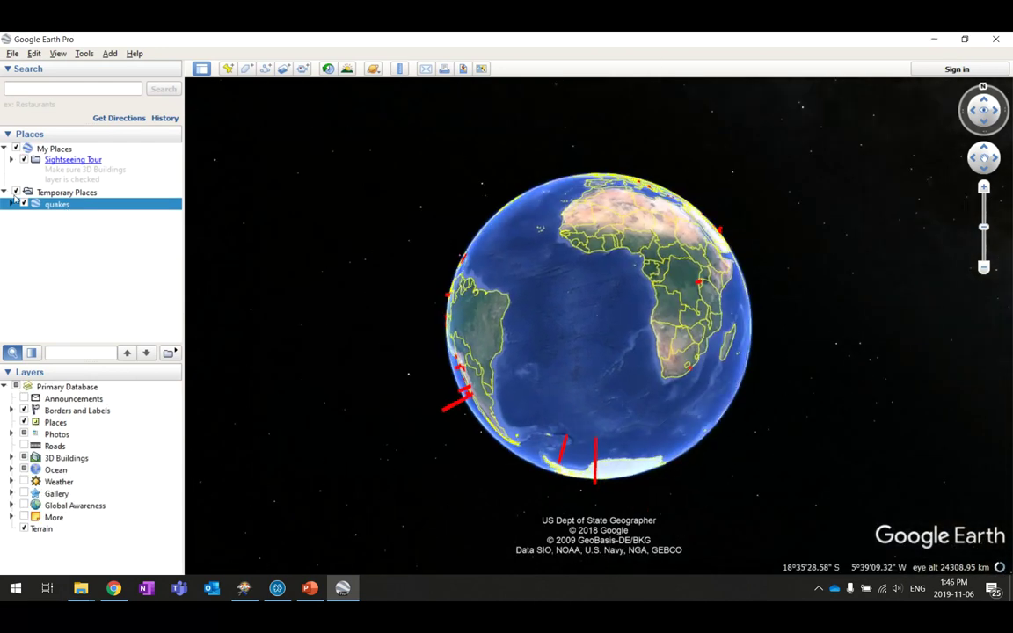
{"action": "left_click", "coordinate": [9, 204]}
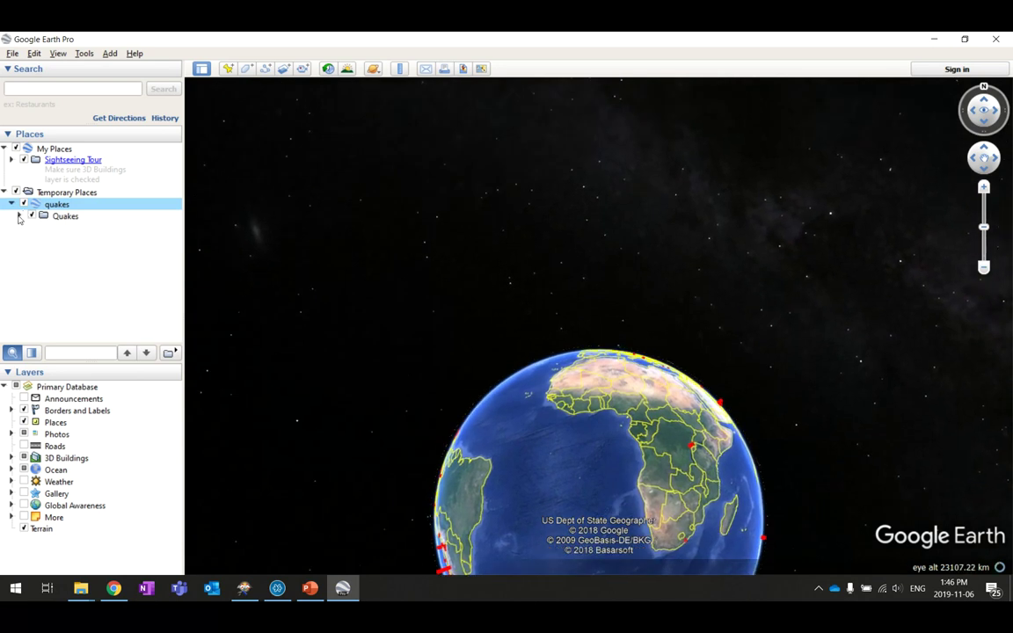
{"action": "left_click", "coordinate": [20, 217]}
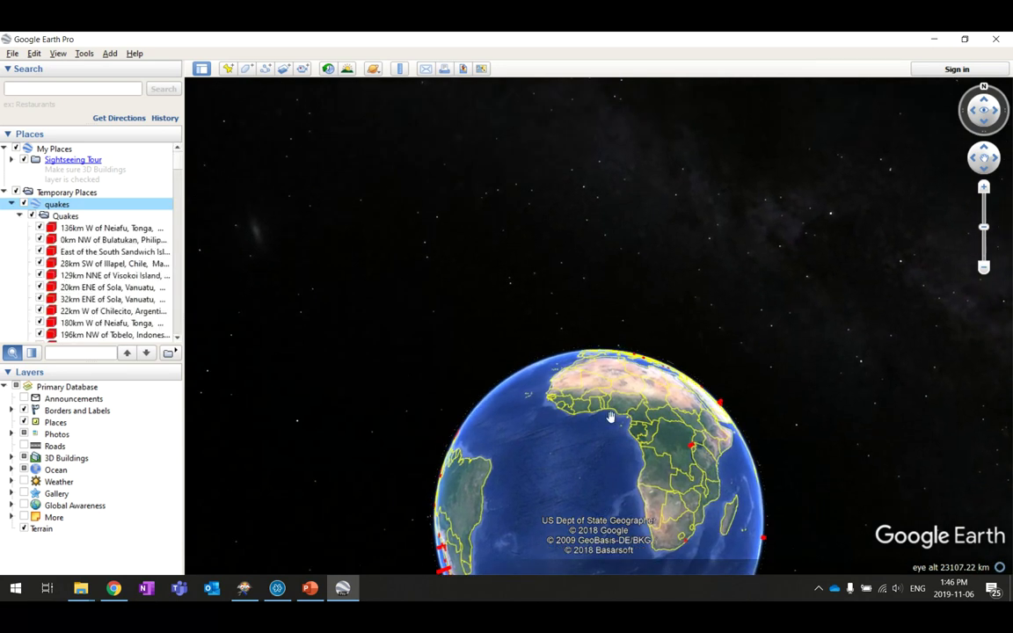
Rotate the globe toward Indonesia, fly to the magnitude 6.6 quake near Tonga, then minimize Google Earth
{"action": "left_click_drag", "start_coordinate": [621, 375], "coordinate": [396, 457]}
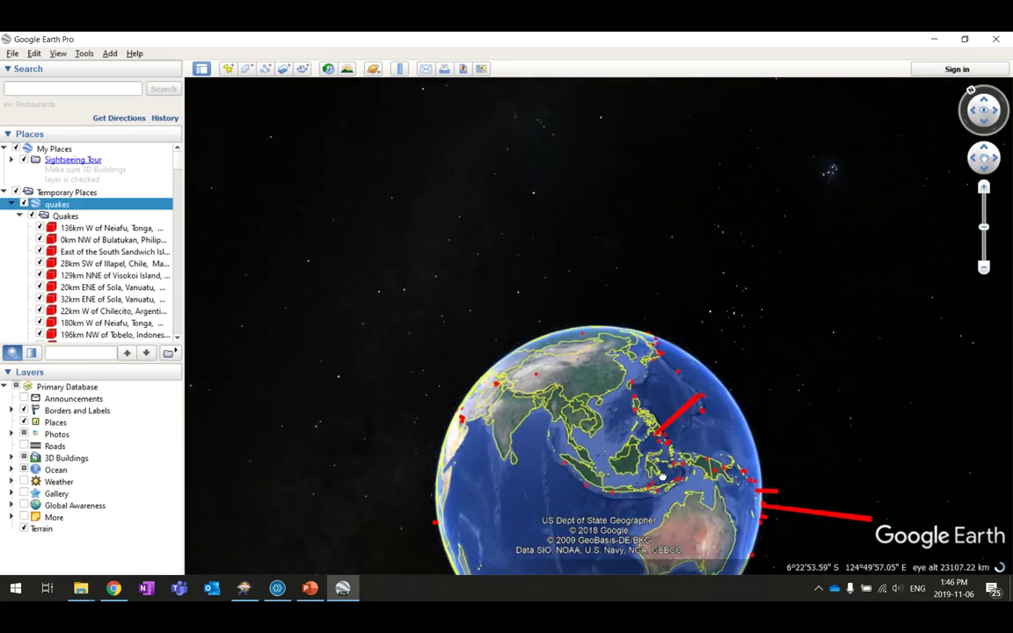
{"action": "left_click_drag", "start_coordinate": [580, 439], "coordinate": [581, 371]}
{"action": "scroll", "coordinate": [582, 371], "scroll_direction": "up", "scroll_amount": 5}
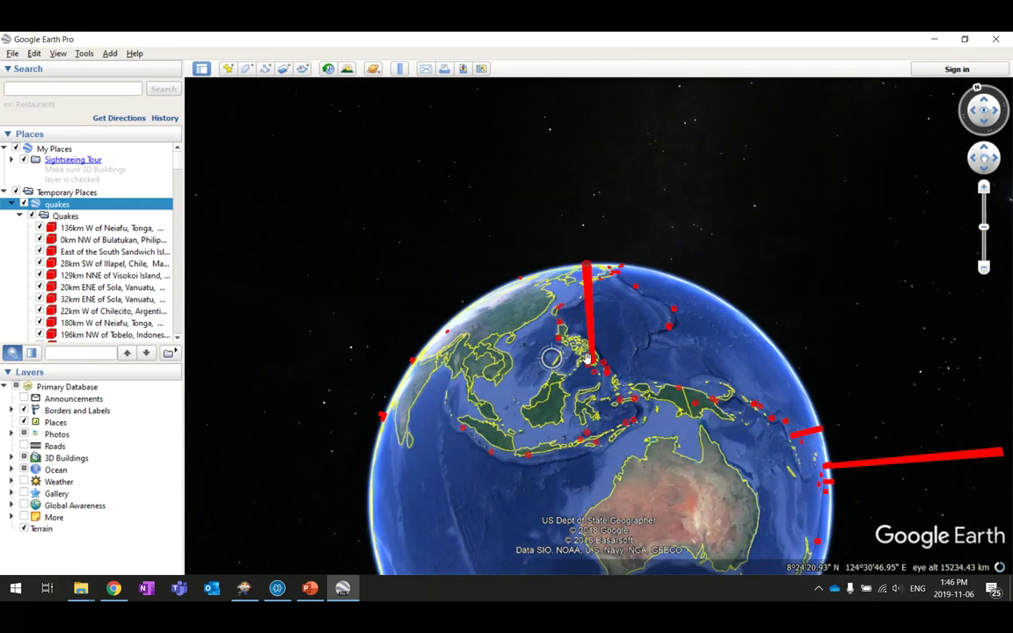
{"action": "scroll", "coordinate": [583, 350], "scroll_direction": "up", "scroll_amount": 5}
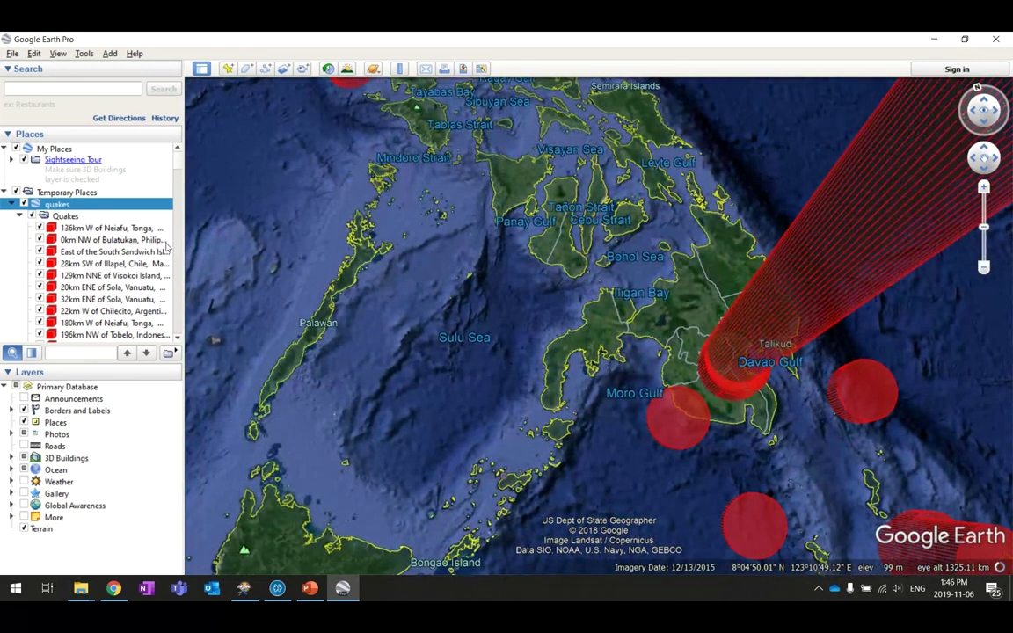
{"action": "left_click_drag", "start_coordinate": [184, 230], "coordinate": [335, 231]}
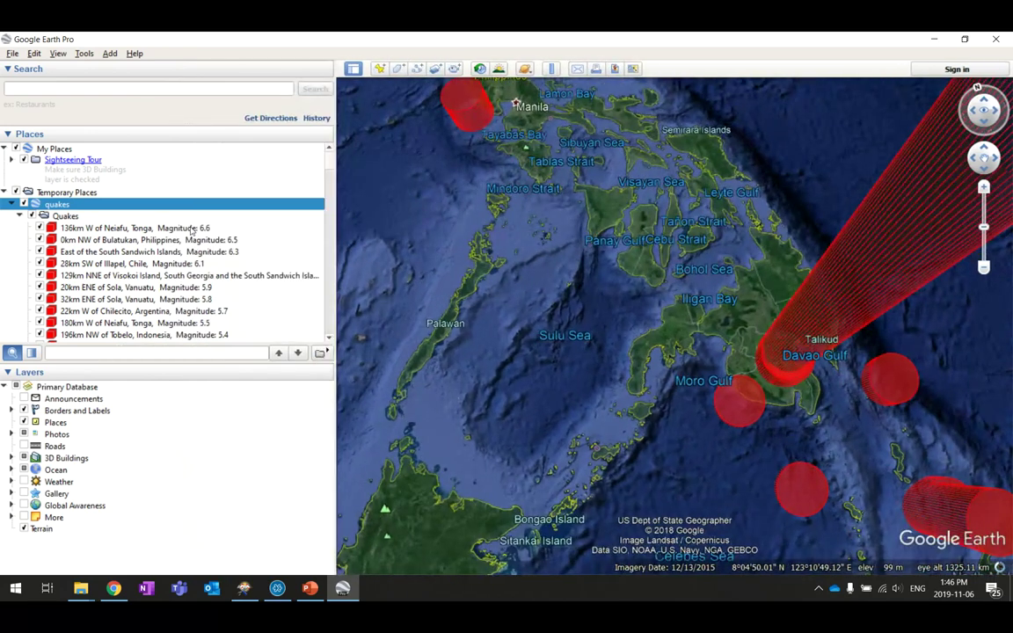
{"action": "double_click", "coordinate": [191, 229]}
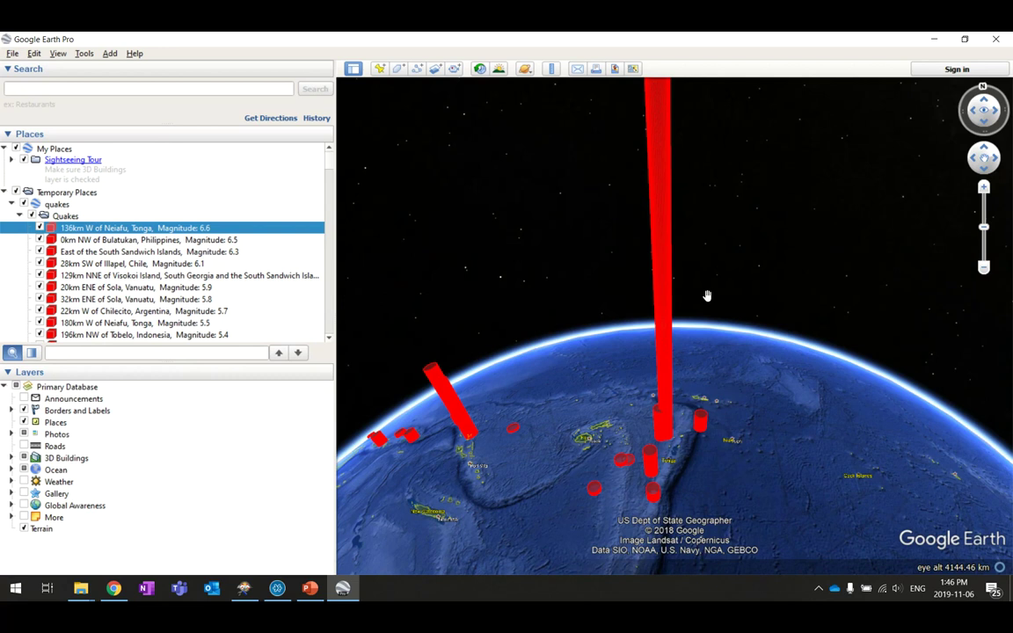
{"action": "scroll", "coordinate": [679, 450], "scroll_direction": "up", "scroll_amount": 2}
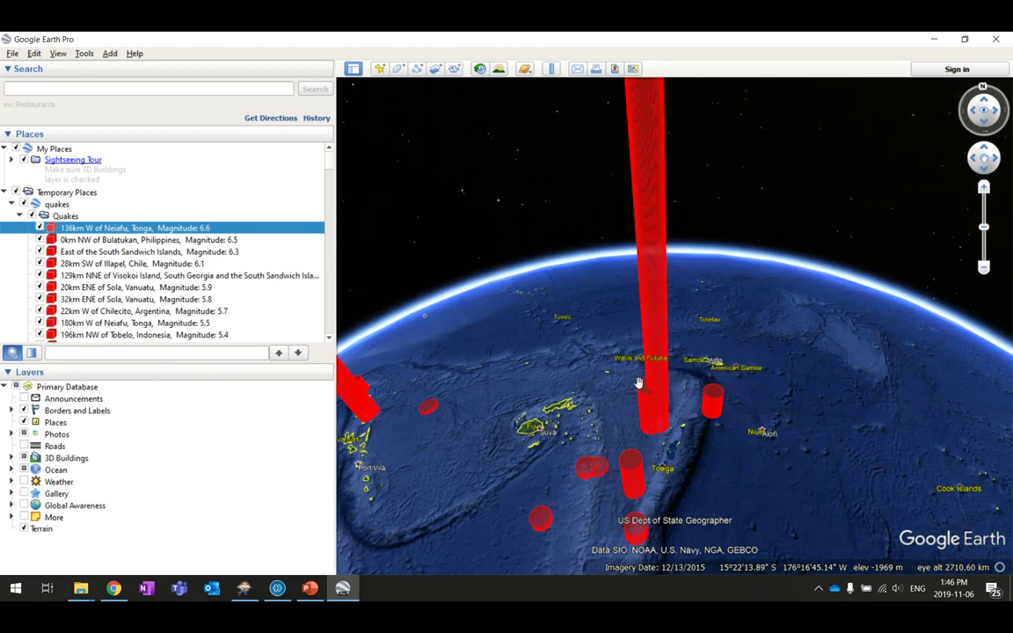
{"action": "left_click", "coordinate": [934, 41]}
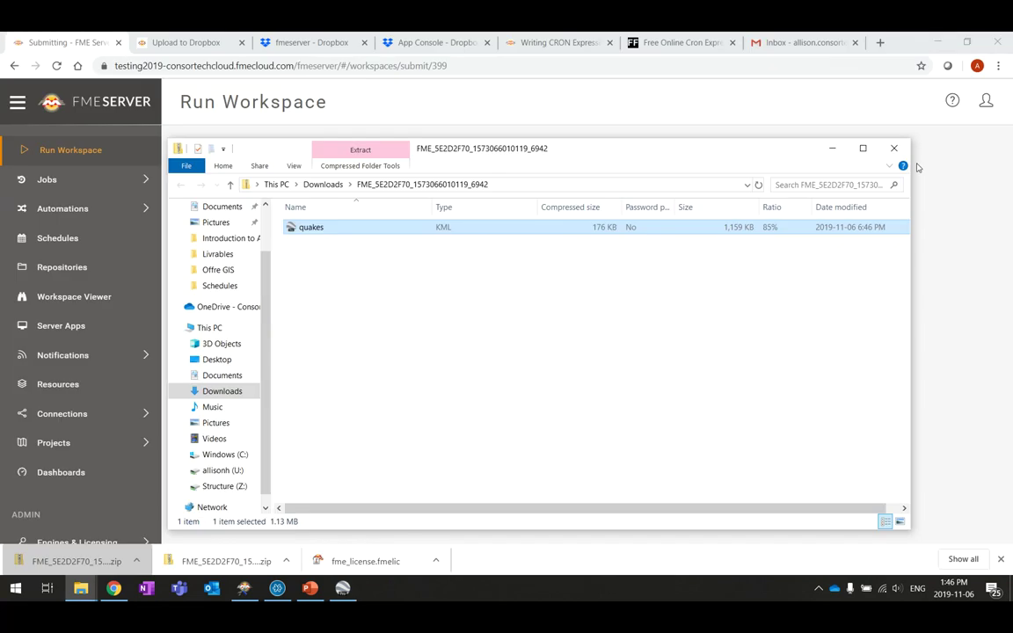
Close the zip window and start a new schedule named Earthquakes Extrusion
{"action": "left_click", "coordinate": [749, 132]}
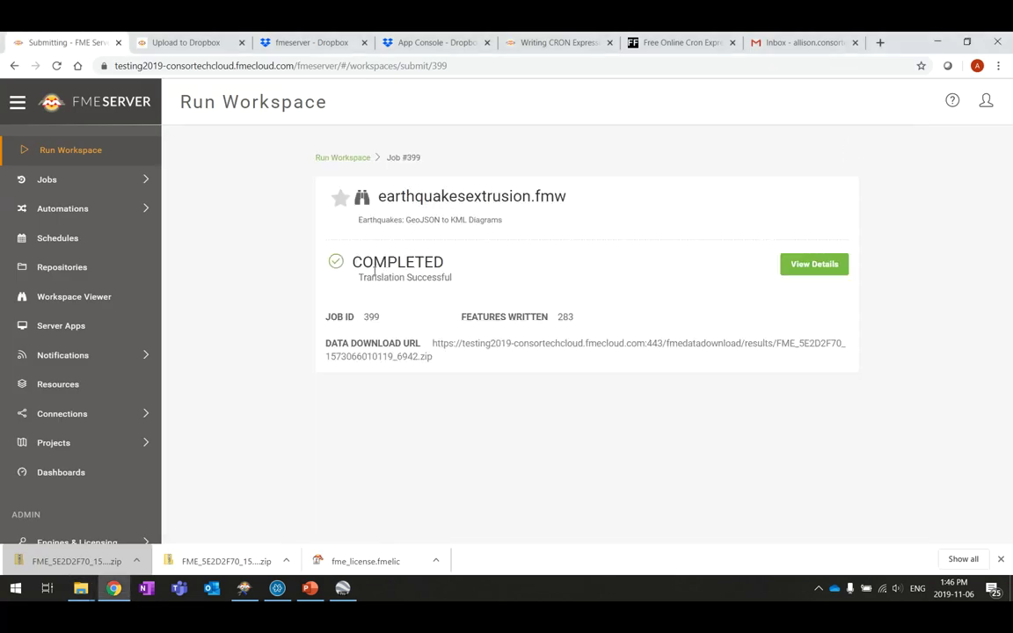
{"action": "left_click", "coordinate": [61, 279]}
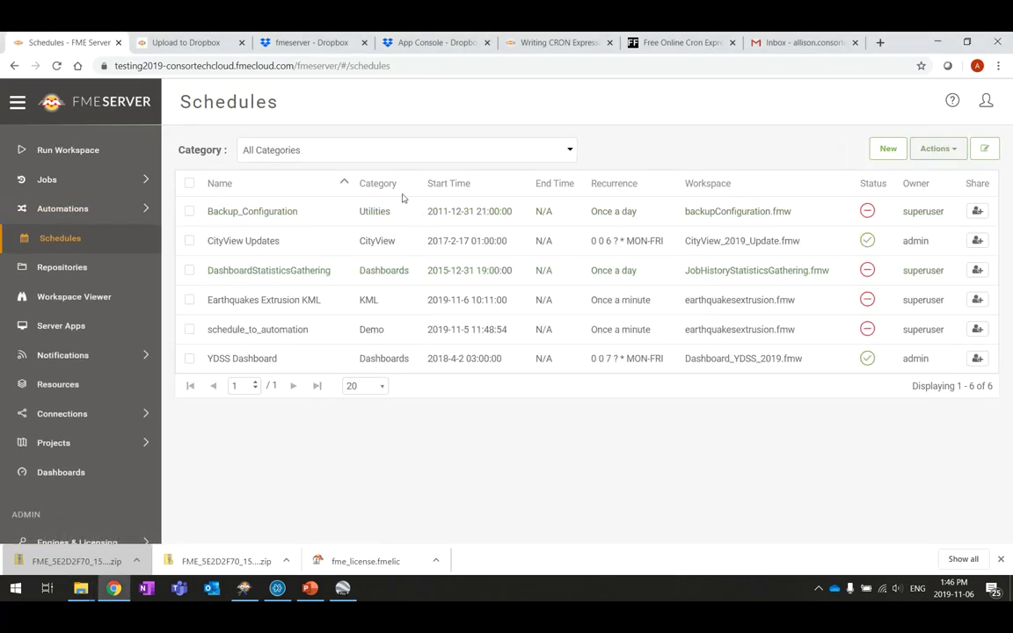
{"action": "left_click", "coordinate": [888, 148]}
{"action": "left_click", "coordinate": [635, 220]}
{"action": "type", "text": "Earthquakes Extrusion"}
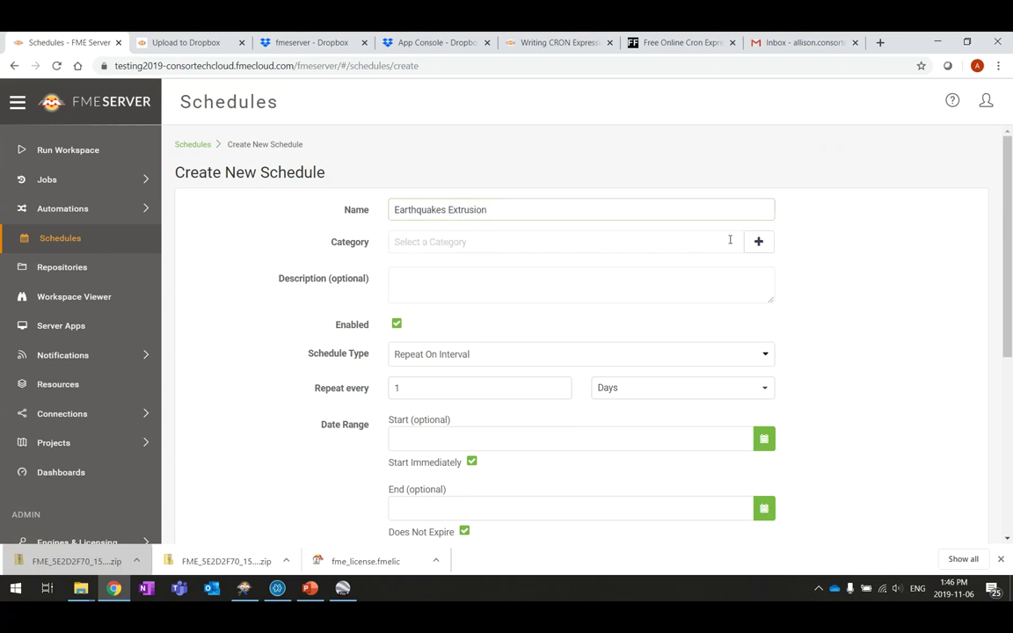
File the schedule under the KML category and make it repeat every 1 minute
{"action": "left_click", "coordinate": [615, 242]}
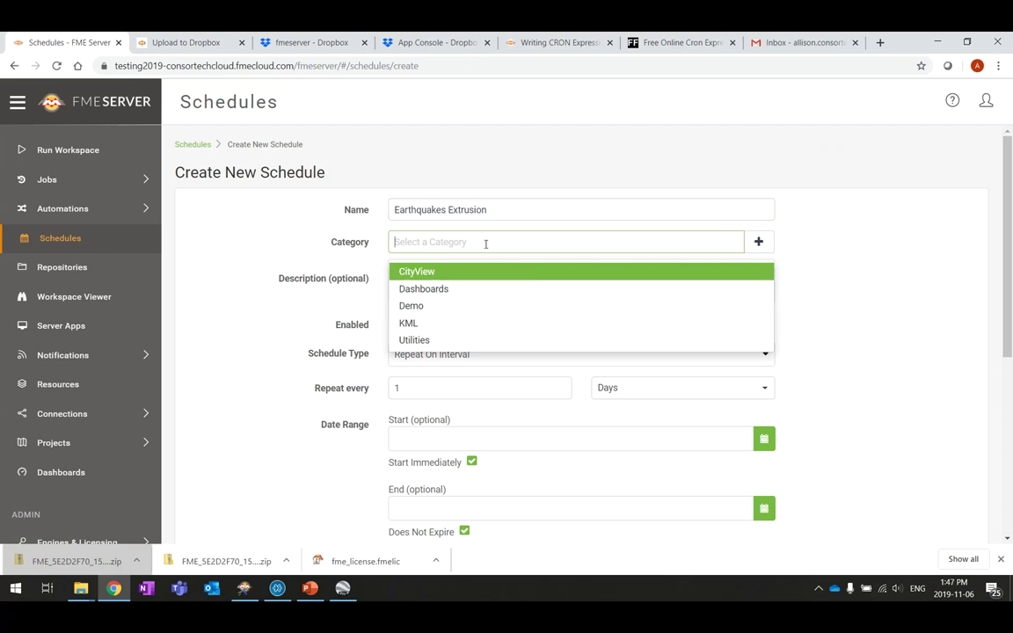
{"action": "left_click", "coordinate": [431, 324]}
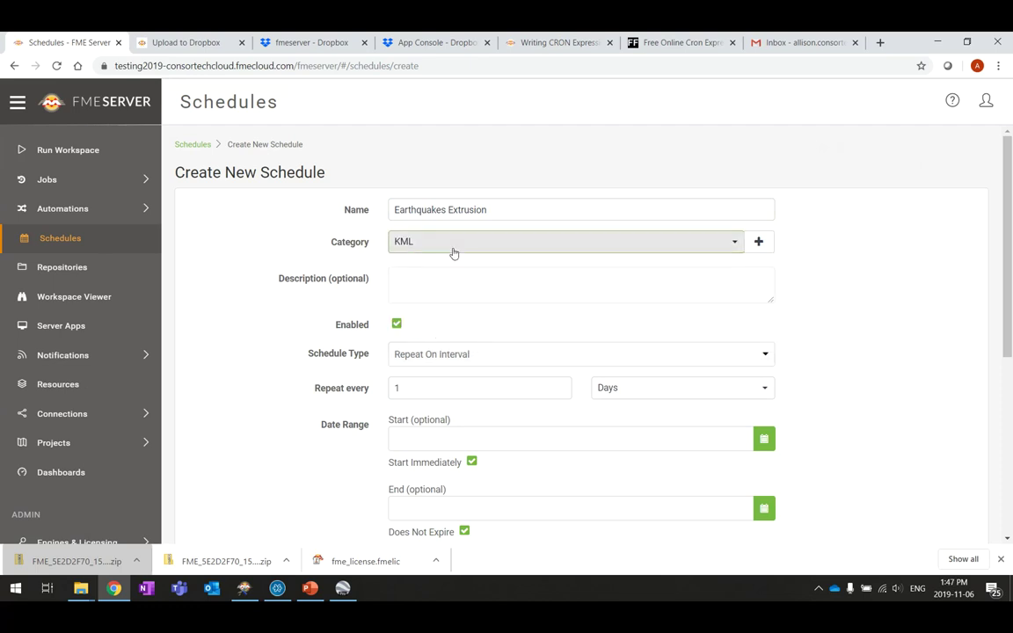
{"action": "scroll", "coordinate": [954, 355], "scroll_direction": "down", "scroll_amount": 2}
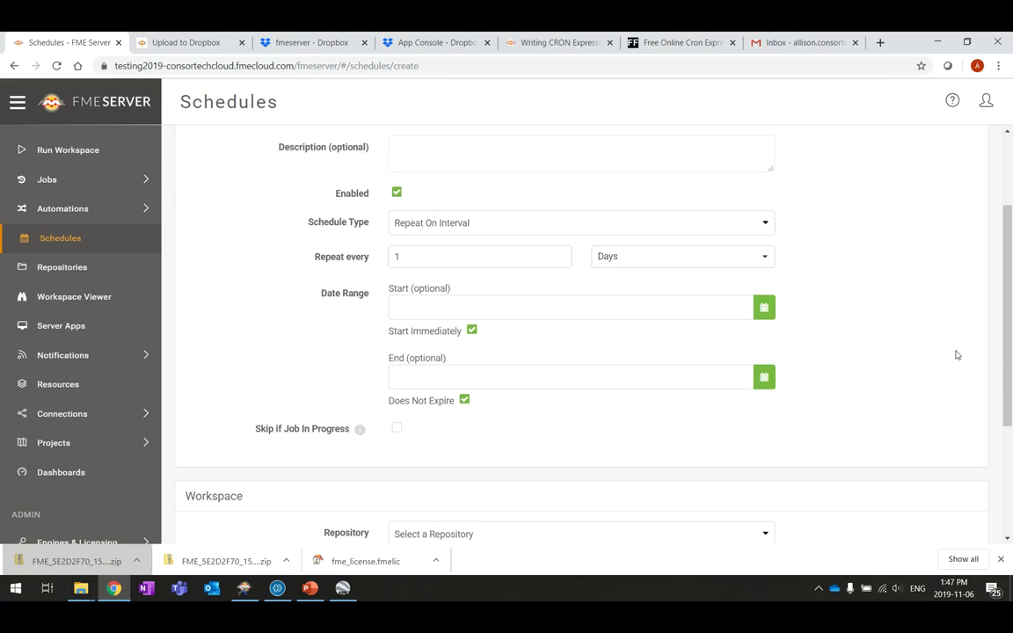
{"action": "scroll", "coordinate": [786, 316], "scroll_direction": "up", "scroll_amount": 2}
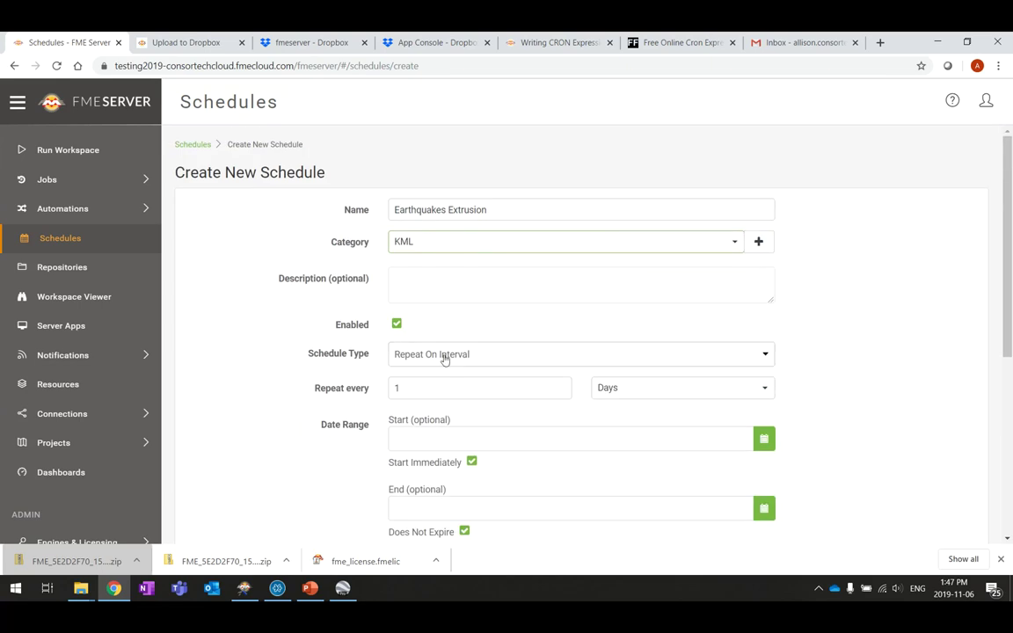
{"action": "left_click", "coordinate": [643, 400]}
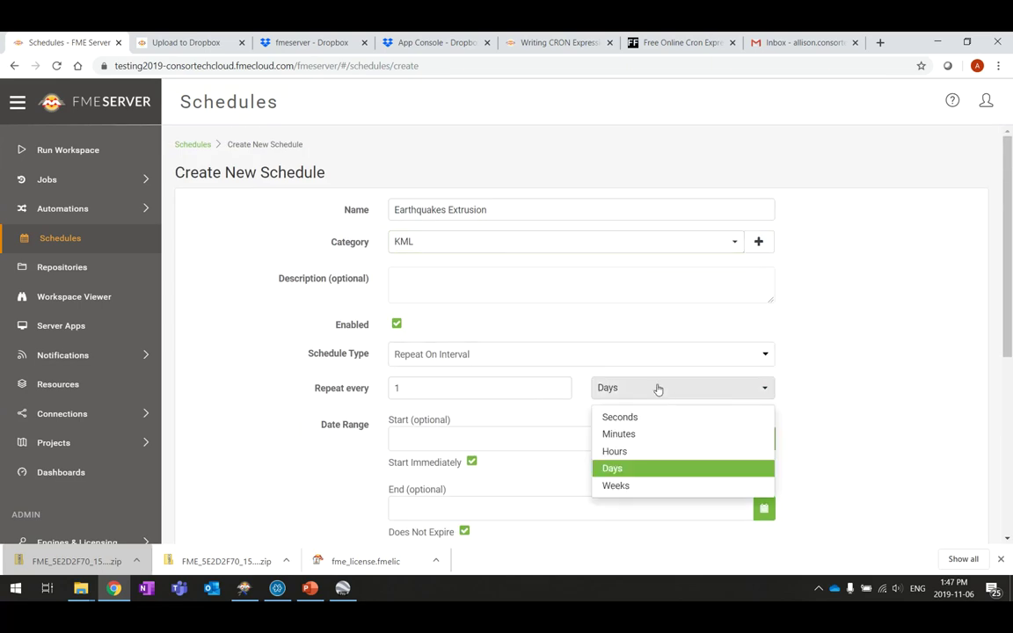
{"action": "left_click", "coordinate": [642, 435]}
{"action": "scroll", "coordinate": [875, 359], "scroll_direction": "down", "scroll_amount": 5}
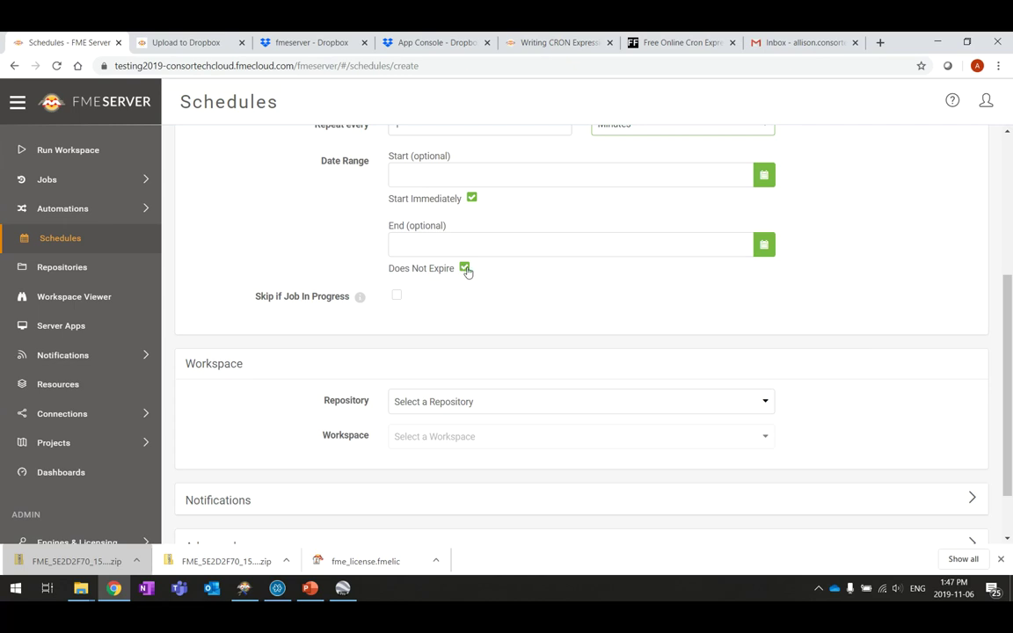
{"action": "scroll", "coordinate": [513, 370], "scroll_direction": "down", "scroll_amount": 2}
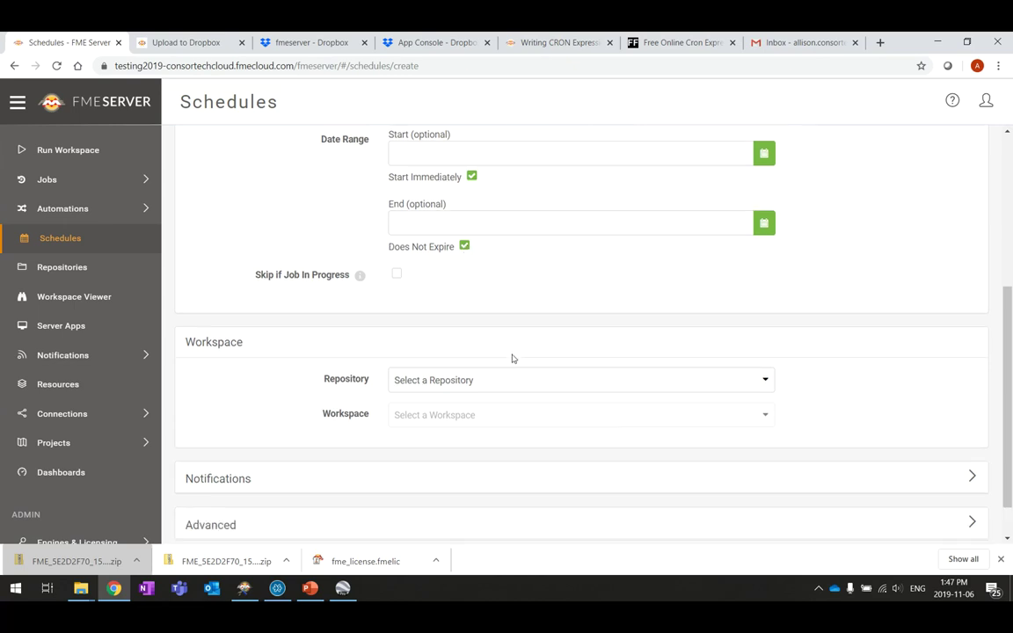
Choose the Samples repository and earthquakesextrusion.fmw as the scheduled workspace
{"action": "left_click", "coordinate": [654, 330]}
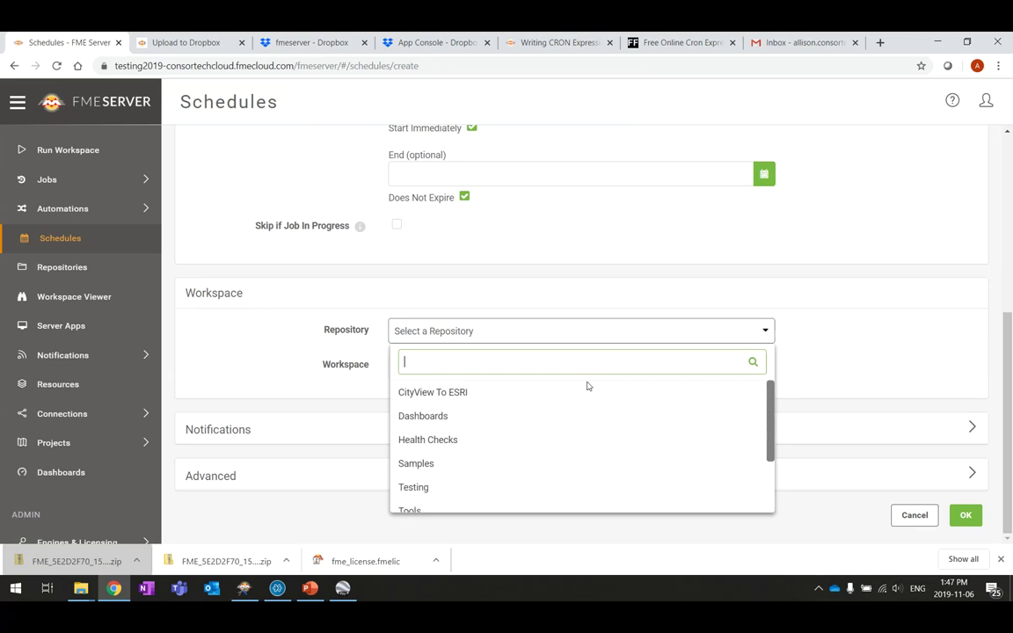
{"action": "scroll", "coordinate": [545, 470], "scroll_direction": "down", "scroll_amount": 1}
{"action": "scroll", "coordinate": [546, 472], "scroll_direction": "down", "scroll_amount": 2}
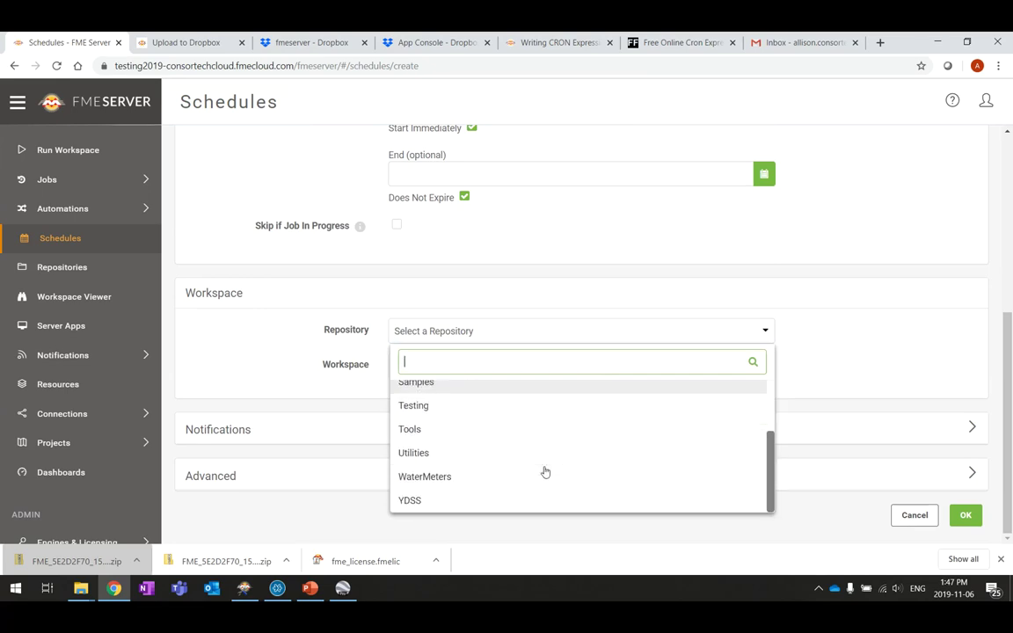
{"action": "scroll", "coordinate": [444, 427], "scroll_direction": "up", "scroll_amount": 2}
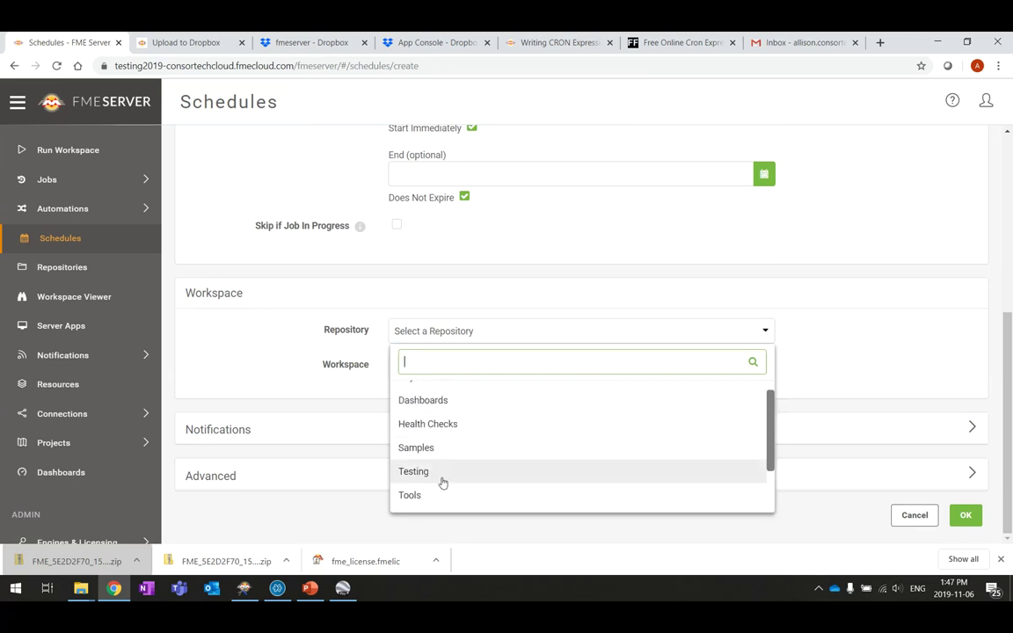
{"action": "left_click", "coordinate": [442, 447]}
{"action": "left_click", "coordinate": [514, 387]}
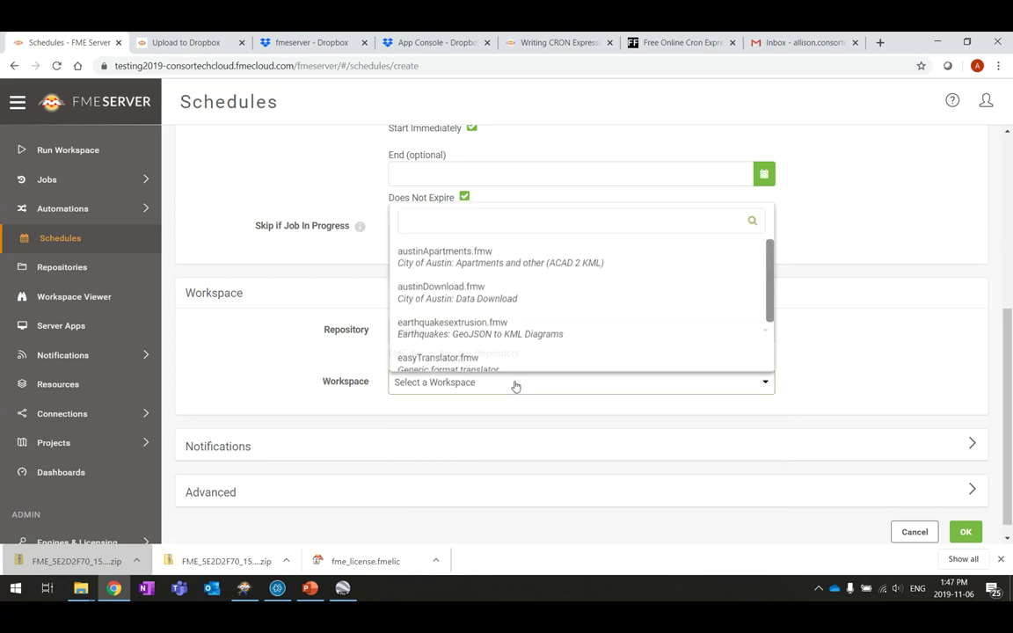
{"action": "left_click", "coordinate": [497, 331]}
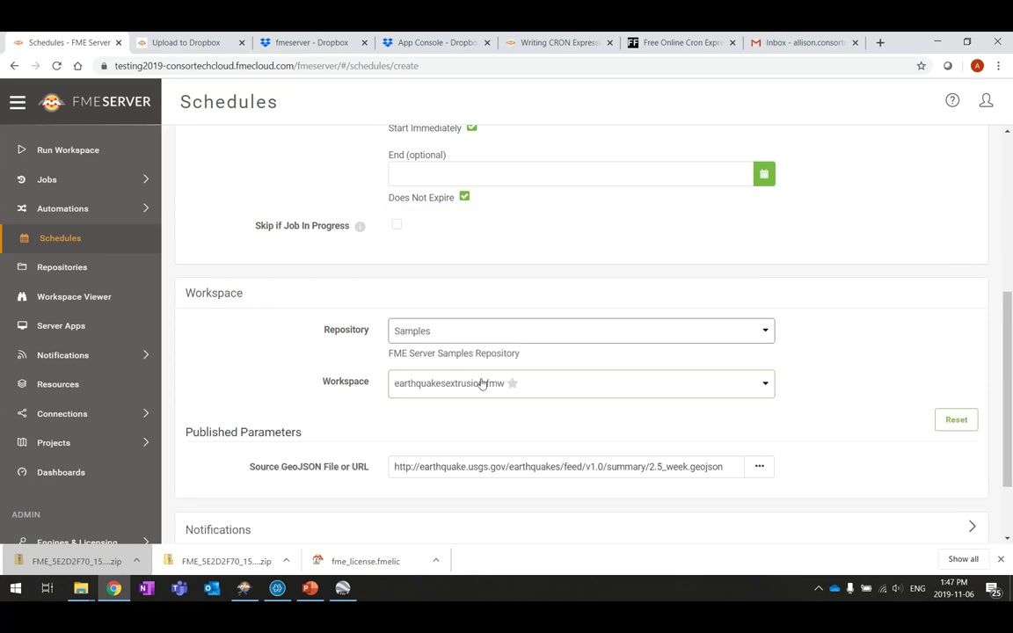
Check the Source GeoJSON URL parameter and expand the Advanced settings
{"action": "scroll", "coordinate": [900, 377], "scroll_direction": "down", "scroll_amount": 2}
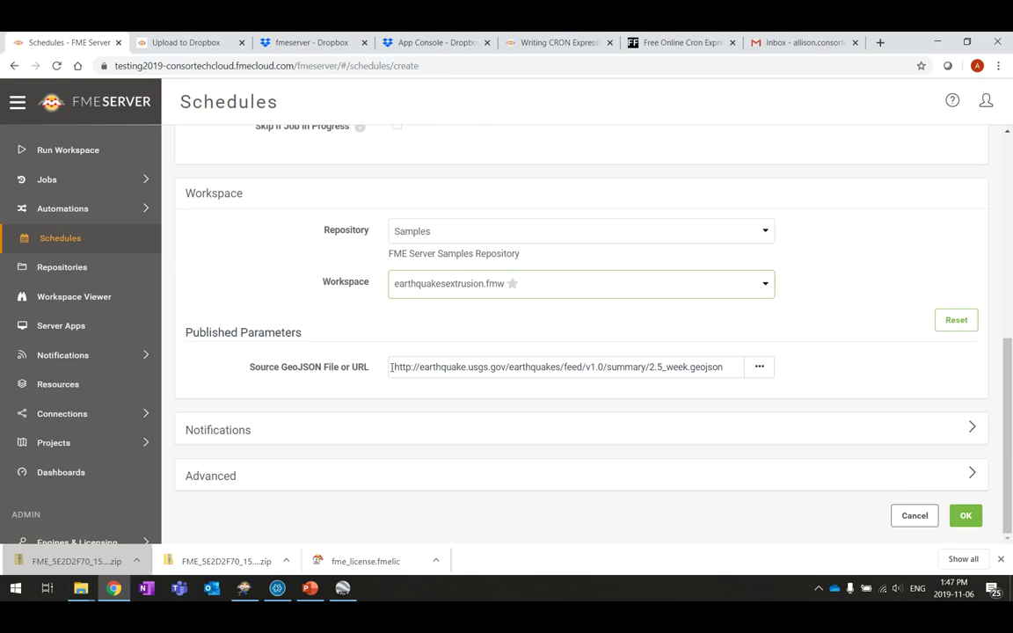
{"action": "left_click_drag", "start_coordinate": [394, 367], "coordinate": [729, 365]}
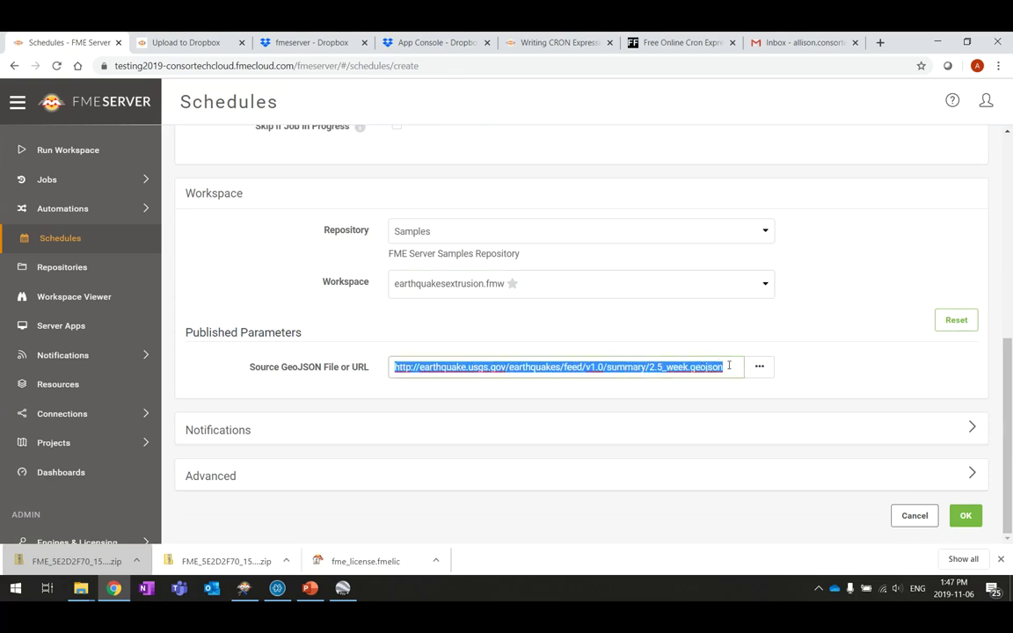
{"action": "left_click", "coordinate": [729, 367]}
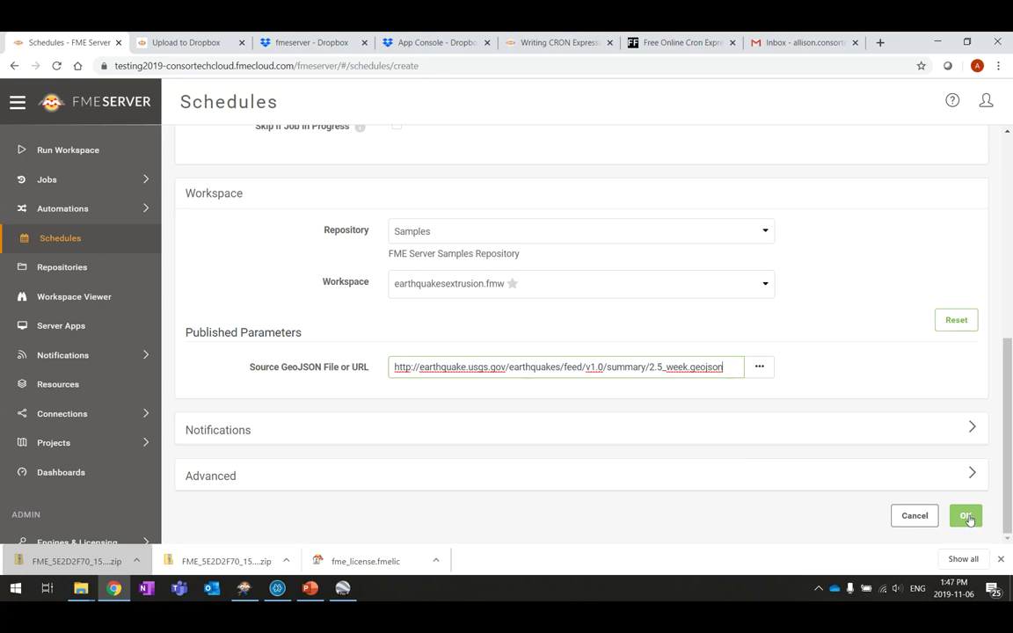
{"action": "left_click", "coordinate": [972, 474]}
{"action": "scroll", "coordinate": [802, 381], "scroll_direction": "down", "scroll_amount": 2}
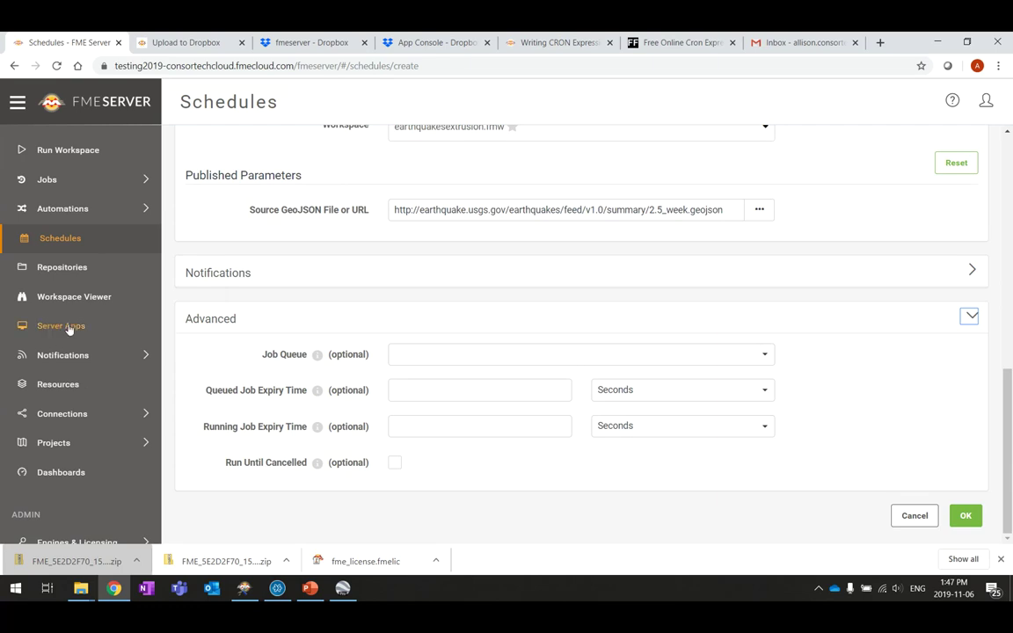
{"action": "scroll", "coordinate": [102, 327], "scroll_direction": "down", "scroll_amount": 3}
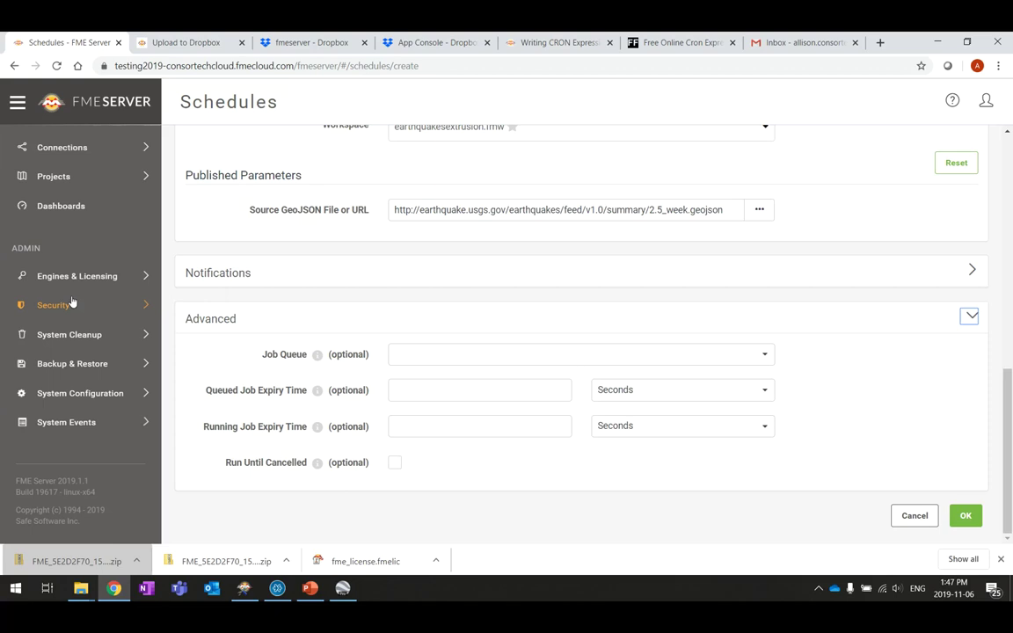
Open Engines & Licensing > Configure in a new browser tab
{"action": "right_click", "coordinate": [66, 287]}
{"action": "left_click", "coordinate": [58, 291]}
{"action": "left_click", "coordinate": [77, 278]}
{"action": "right_click", "coordinate": [72, 304]}
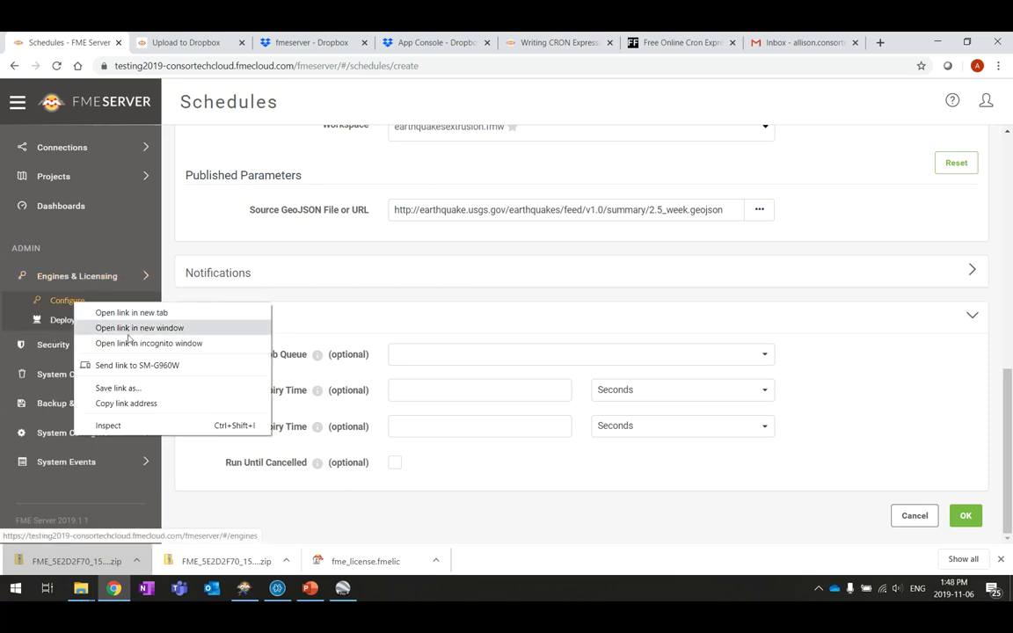
{"action": "left_click", "coordinate": [132, 313]}
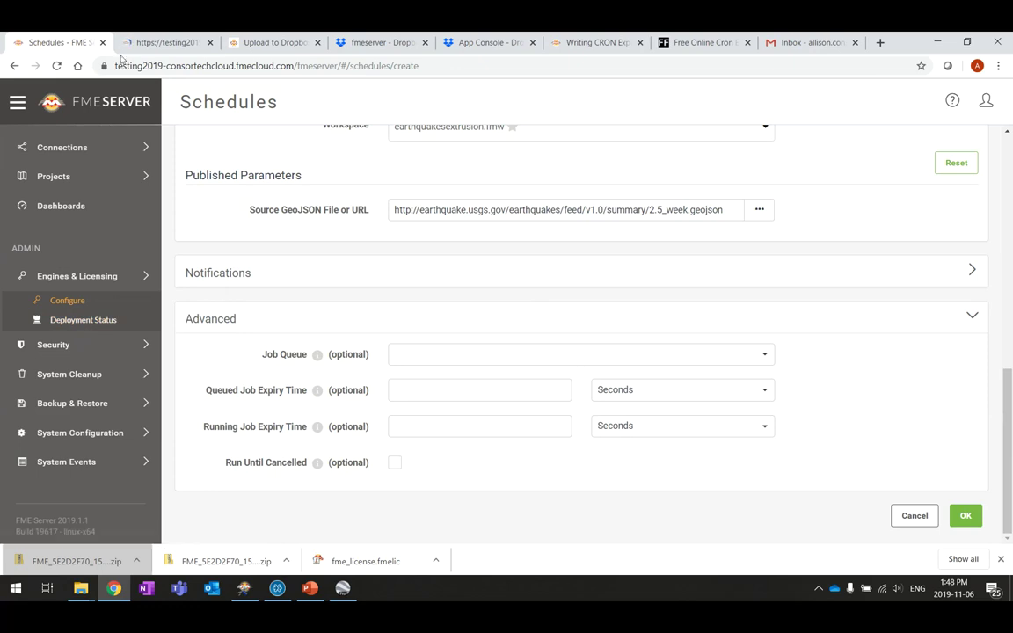
{"action": "left_click", "coordinate": [172, 41]}
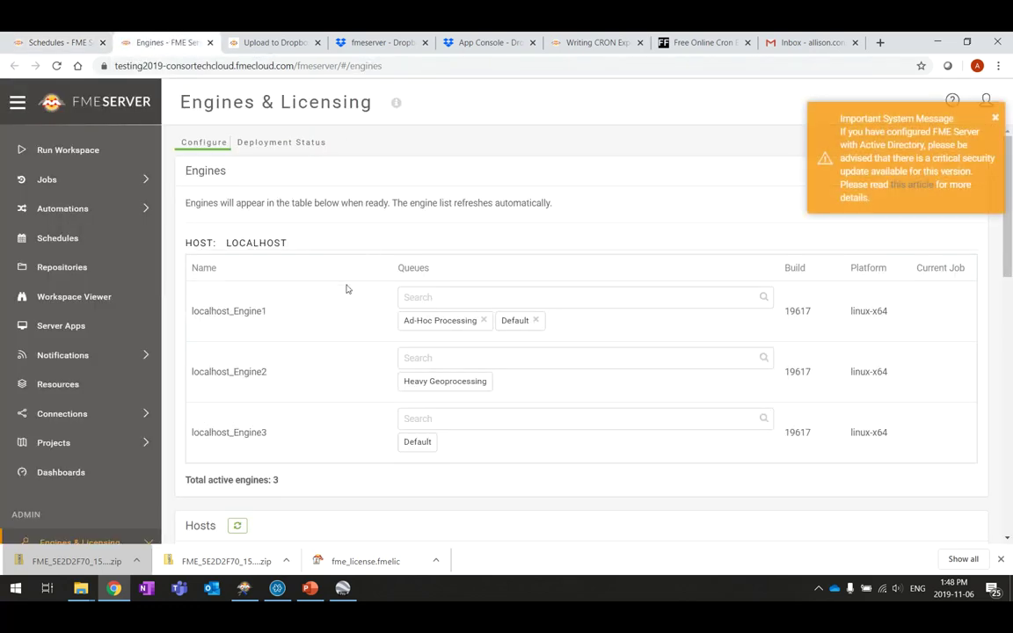
Dismiss the critical security notice and scroll down to the job queues
{"action": "scroll", "coordinate": [307, 264], "scroll_direction": "down", "scroll_amount": 1}
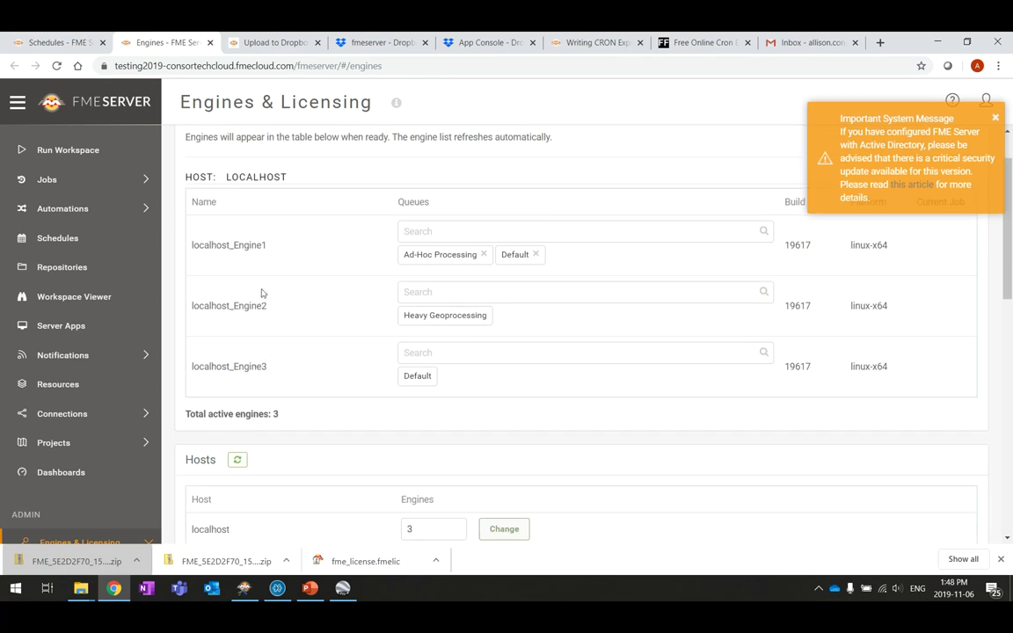
{"action": "left_click", "coordinate": [997, 120]}
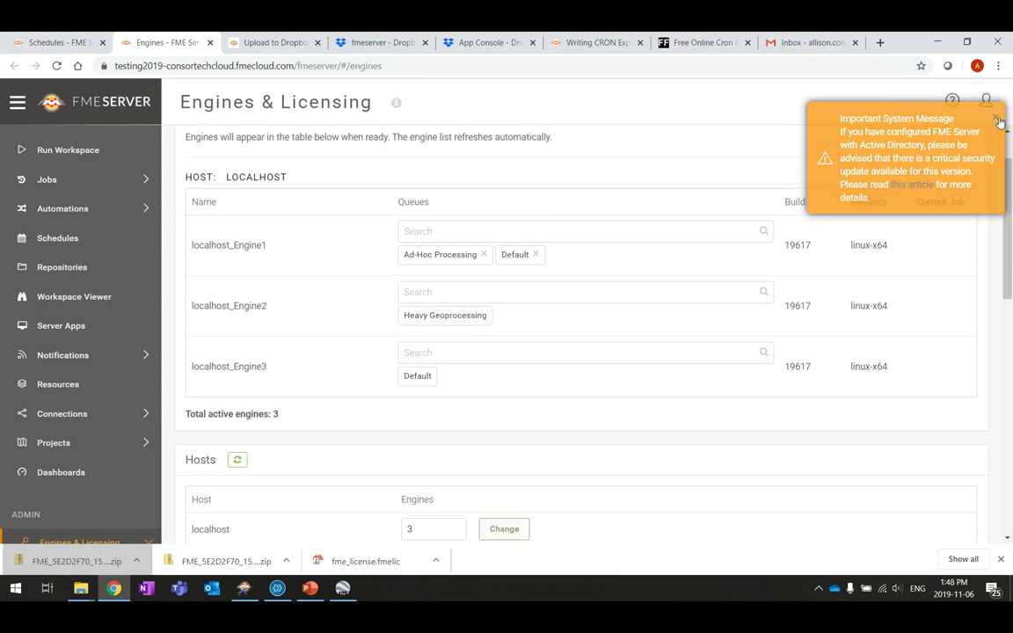
{"action": "scroll", "coordinate": [385, 185], "scroll_direction": "down", "scroll_amount": 3}
{"action": "scroll", "coordinate": [384, 186], "scroll_direction": "down", "scroll_amount": 3}
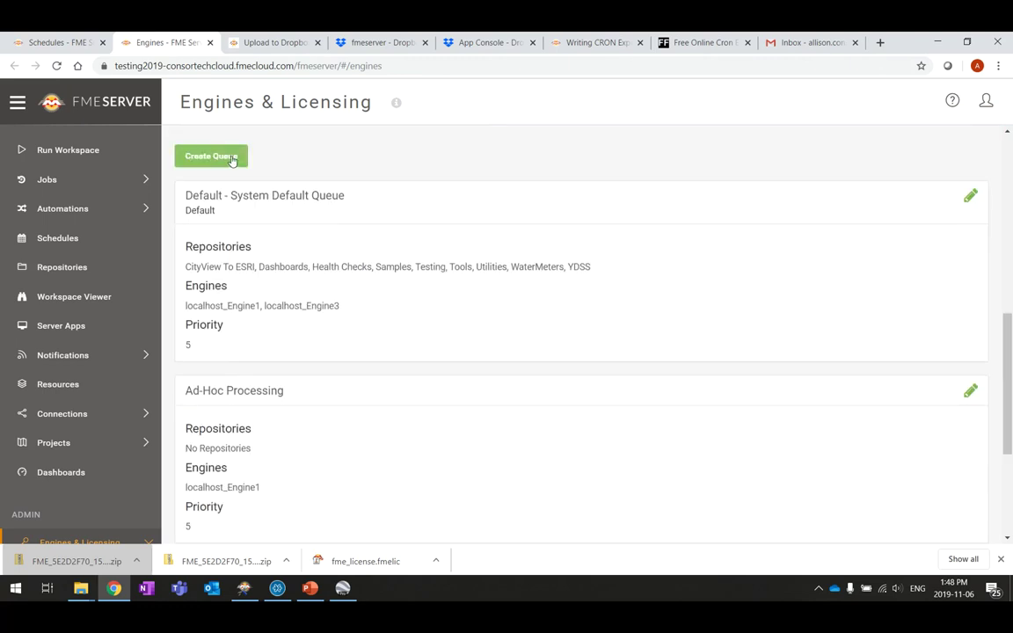
Create the queue 'Traitement des Earthquakes Extrusion' and open its edit settings
{"action": "left_click", "coordinate": [231, 157]}
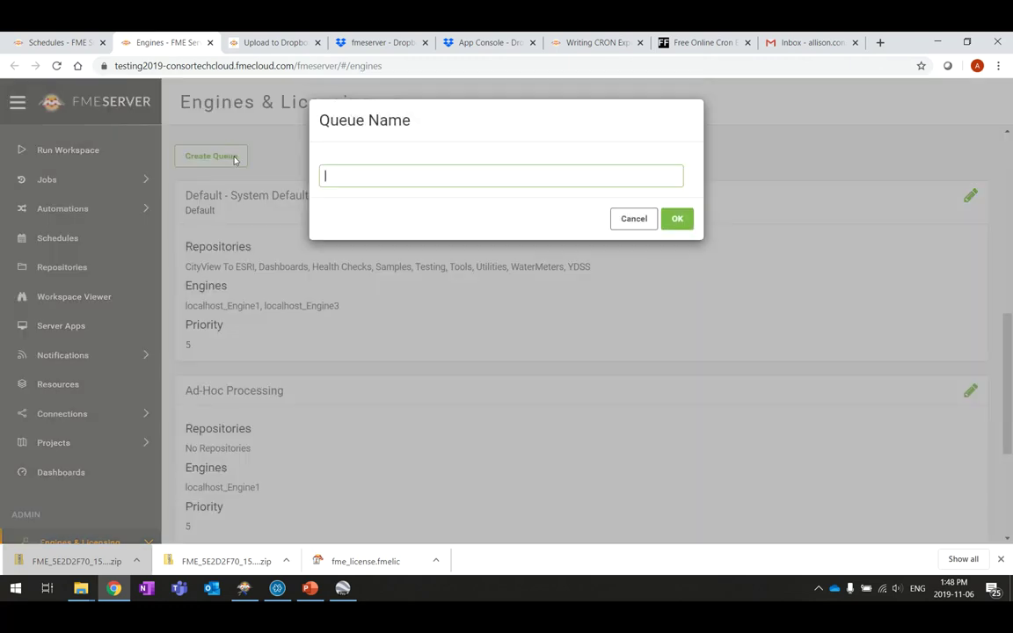
{"action": "type", "text": "Traitement des Earthquakes Extrusion"}
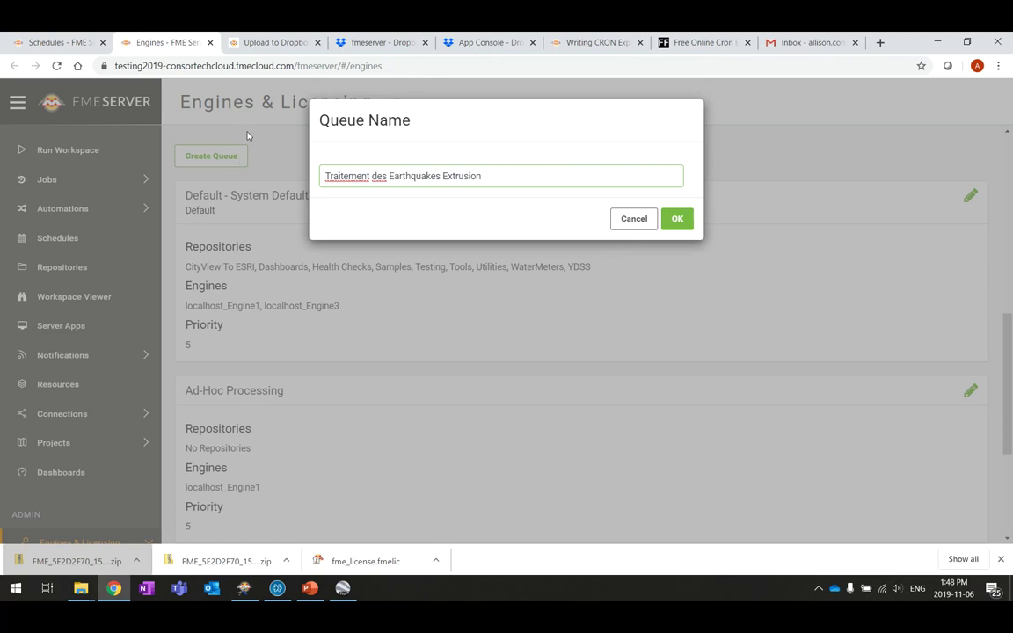
{"action": "left_click", "coordinate": [684, 220]}
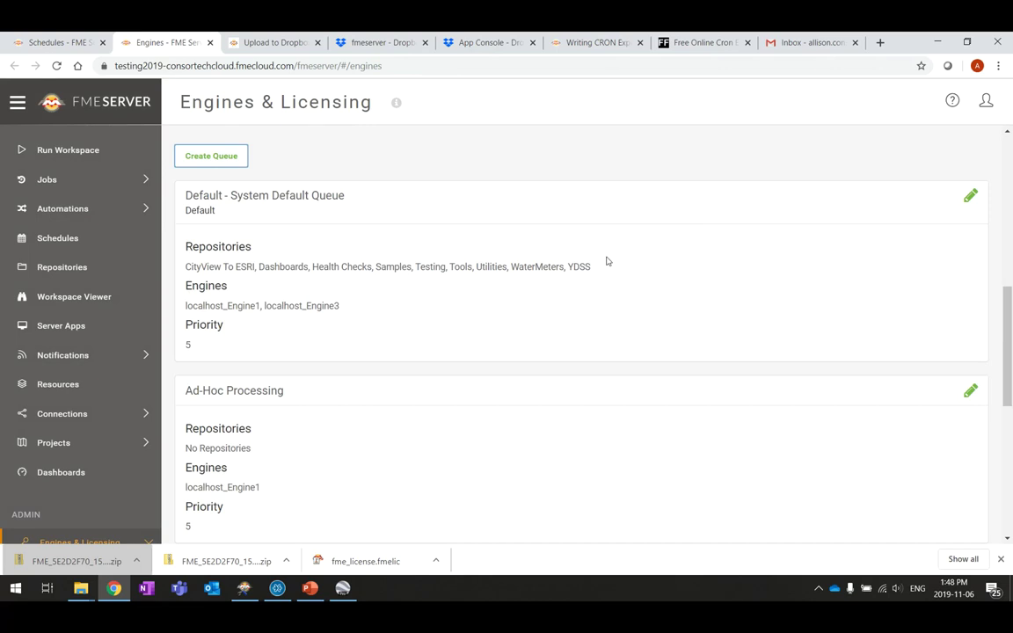
{"action": "scroll", "coordinate": [528, 194], "scroll_direction": "down", "scroll_amount": 5}
{"action": "scroll", "coordinate": [516, 187], "scroll_direction": "down", "scroll_amount": 1}
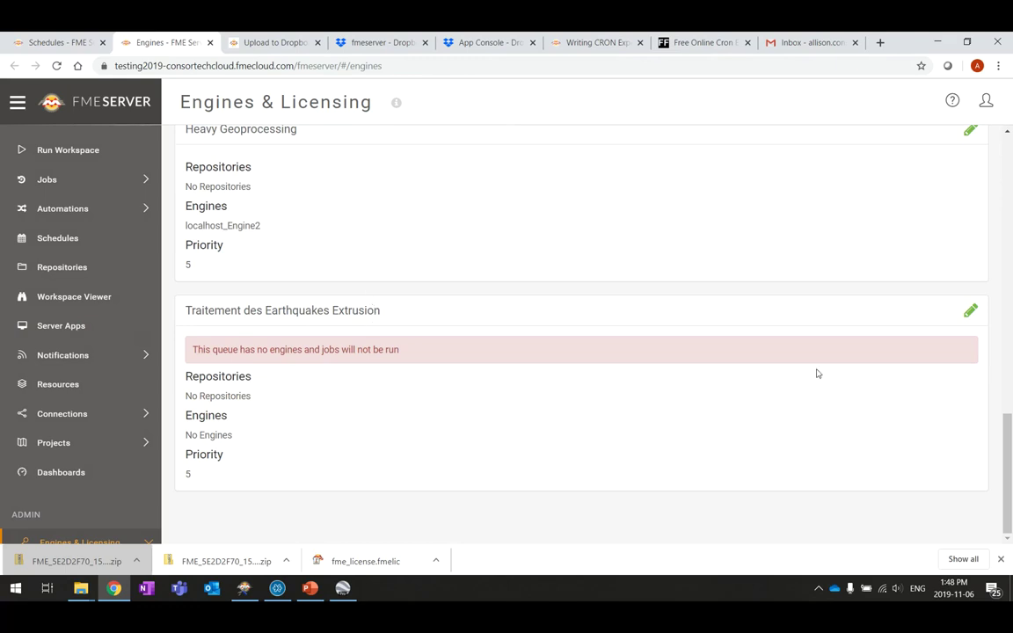
{"action": "left_click", "coordinate": [971, 310]}
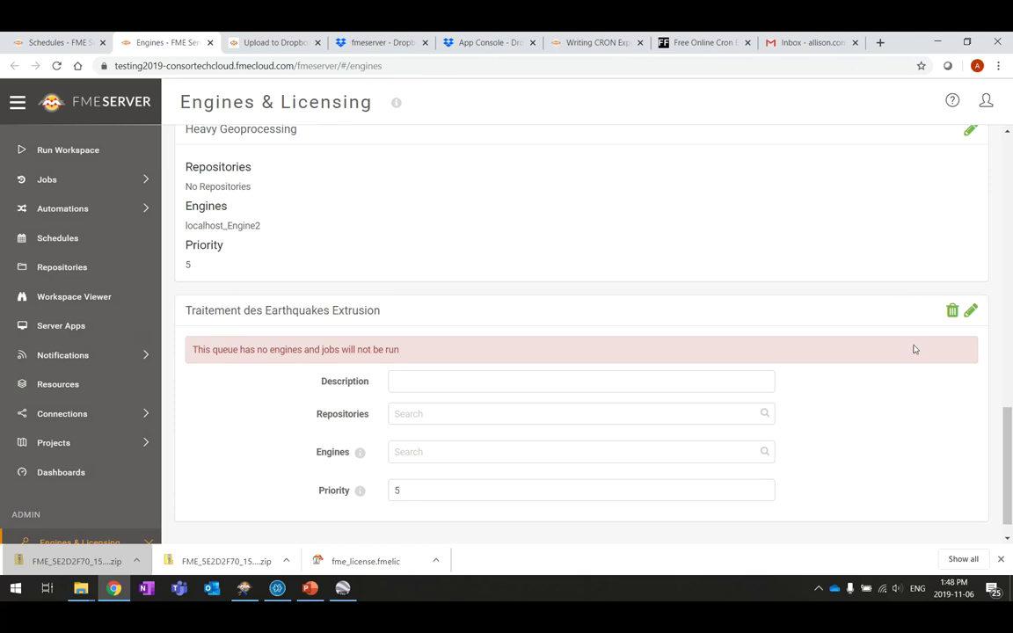
{"action": "left_click_drag", "start_coordinate": [1008, 447], "coordinate": [1010, 163]}
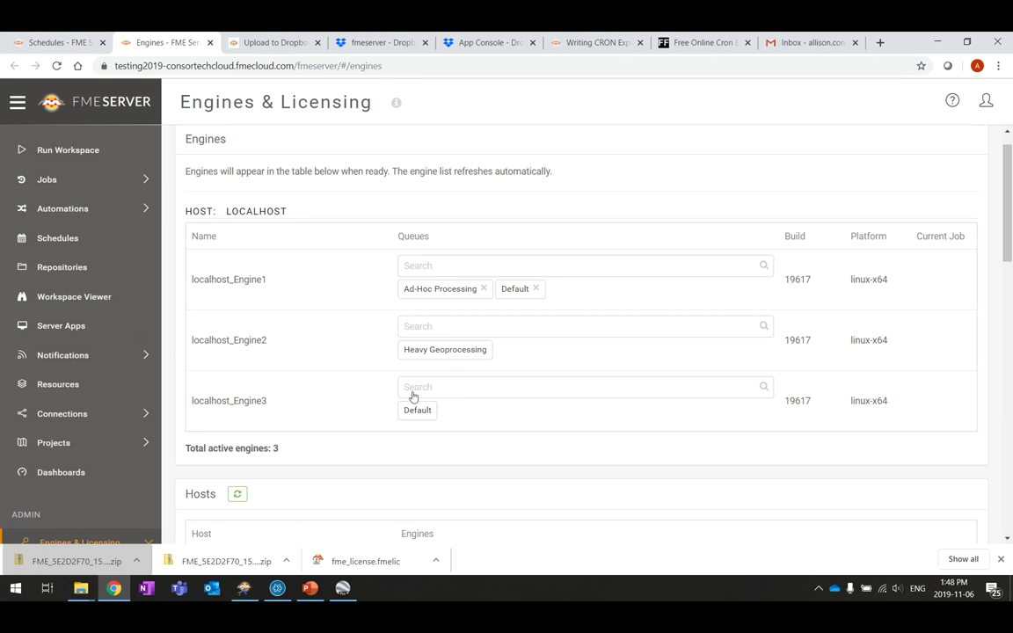
Switch localhost_Engine3 from Default to the Traitement des Earthquakes Extrusion queue, then return to the schedule tab
{"action": "left_click", "coordinate": [473, 389]}
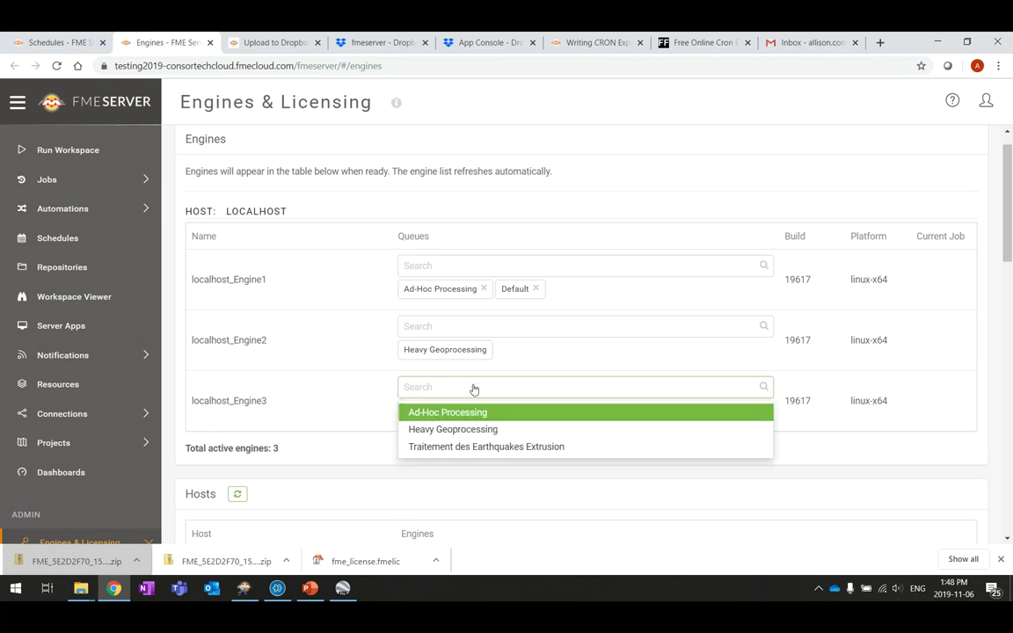
{"action": "left_click", "coordinate": [478, 454]}
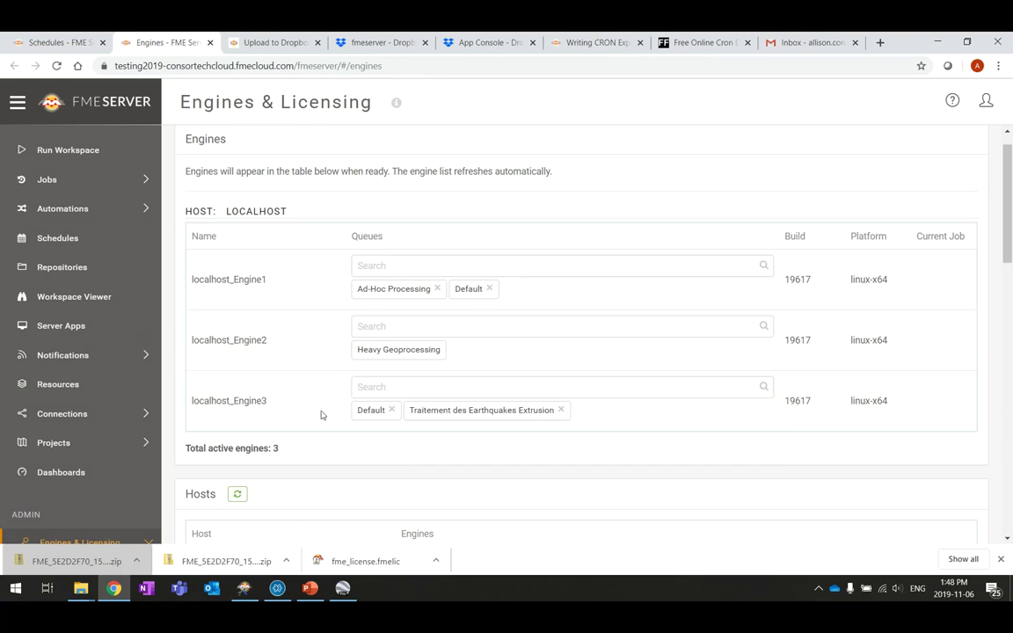
{"action": "left_click", "coordinate": [391, 411]}
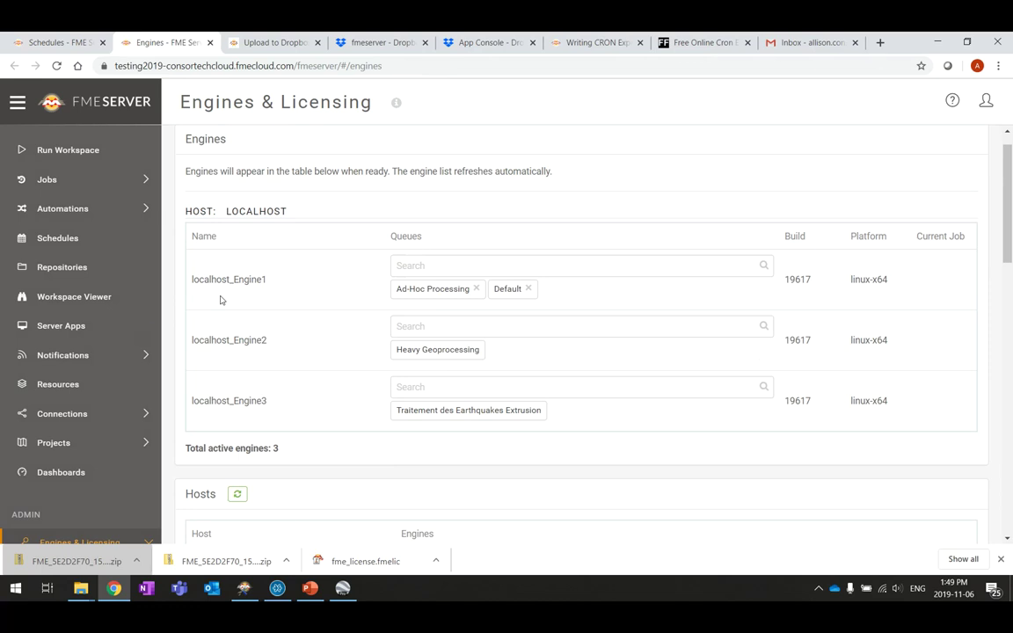
{"action": "left_click", "coordinate": [58, 237]}
{"action": "scroll", "coordinate": [752, 346], "scroll_direction": "down", "scroll_amount": 15}
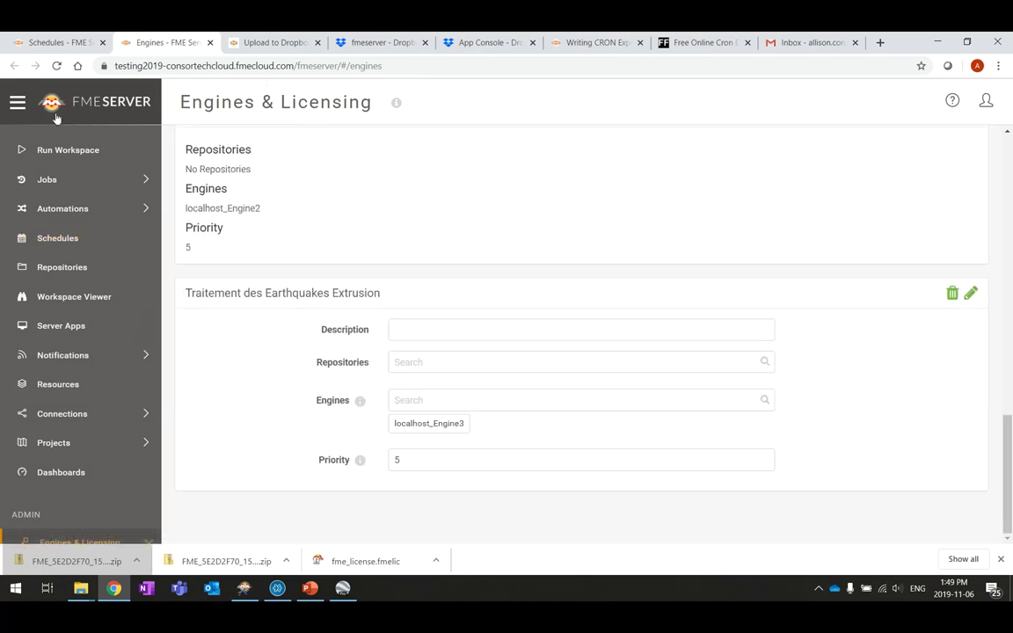
{"action": "left_click", "coordinate": [53, 41]}
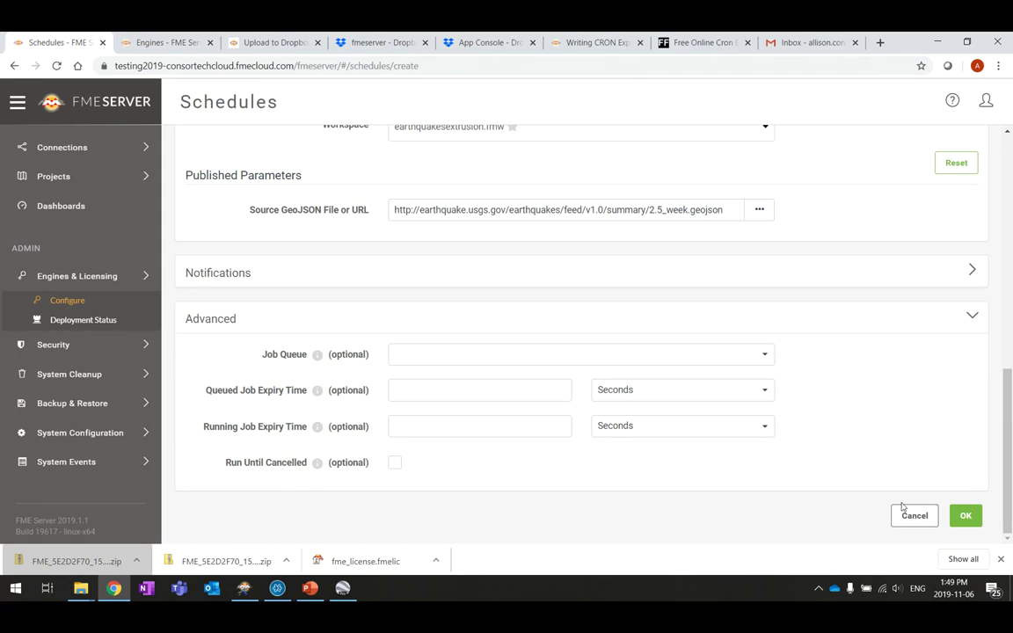
Save the Earthquakes Extrusion schedule, then set its Job Queue to Traitement des Earthquakes Extrusion and save again
{"action": "left_click", "coordinate": [966, 516]}
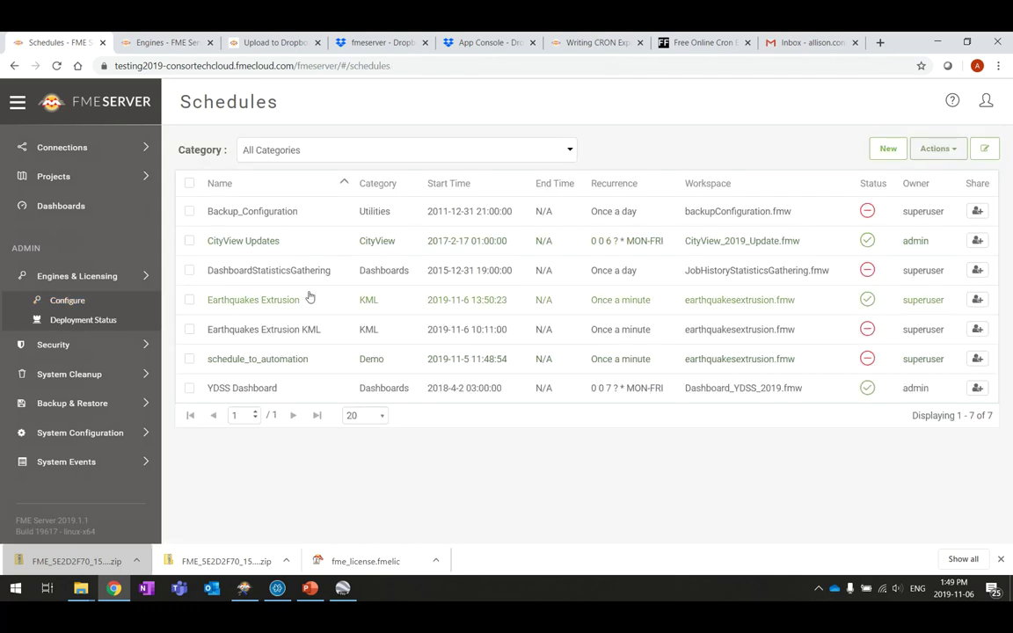
{"action": "left_click", "coordinate": [255, 300]}
{"action": "scroll", "coordinate": [314, 332], "scroll_direction": "down", "scroll_amount": 5}
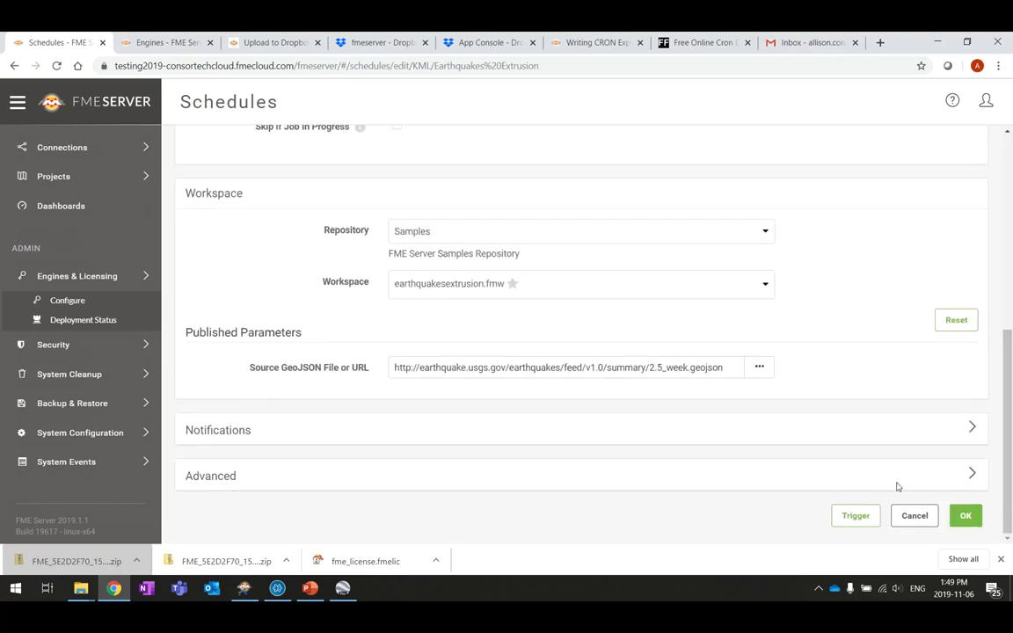
{"action": "left_click", "coordinate": [973, 477]}
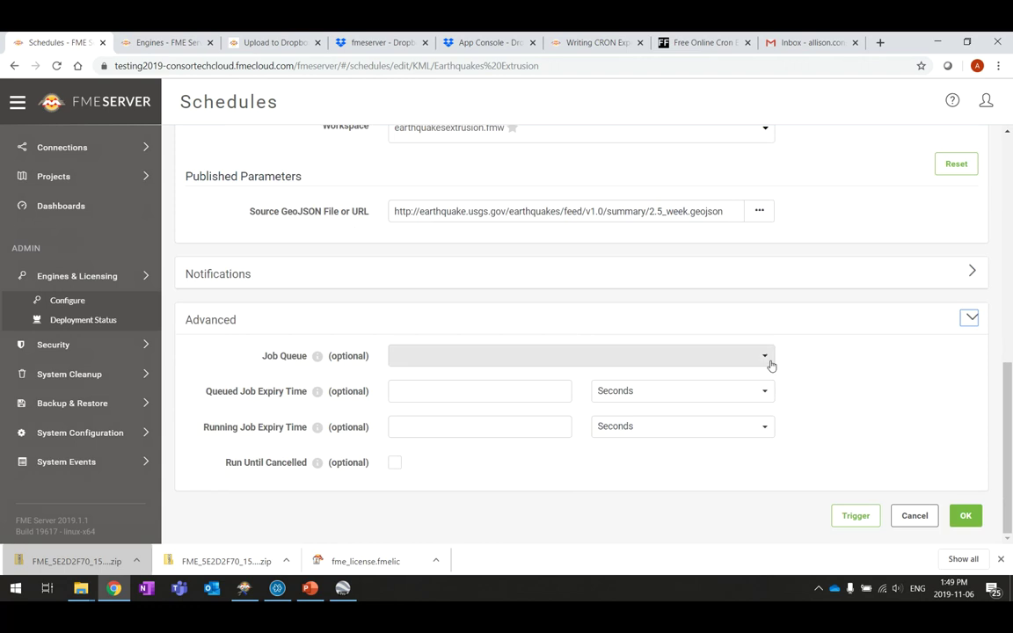
{"action": "left_click", "coordinate": [771, 361]}
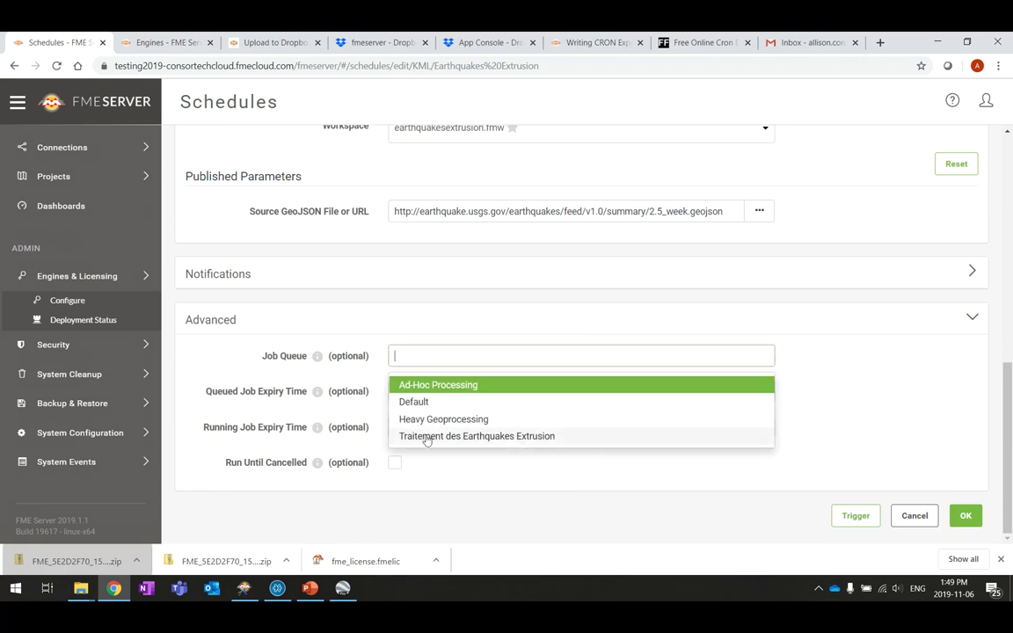
{"action": "left_click", "coordinate": [497, 437]}
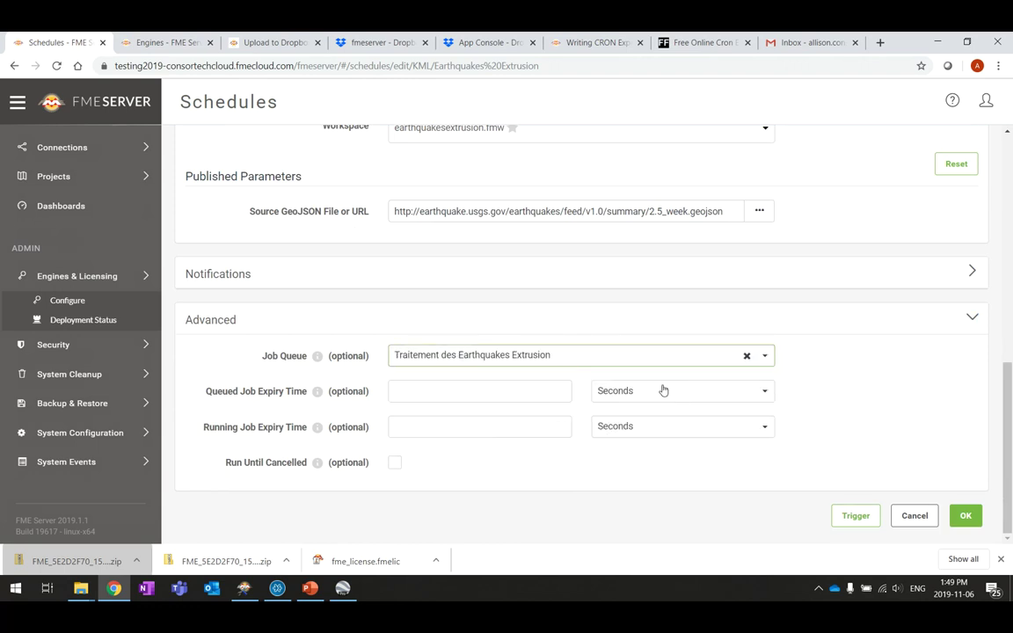
{"action": "left_click", "coordinate": [967, 517]}
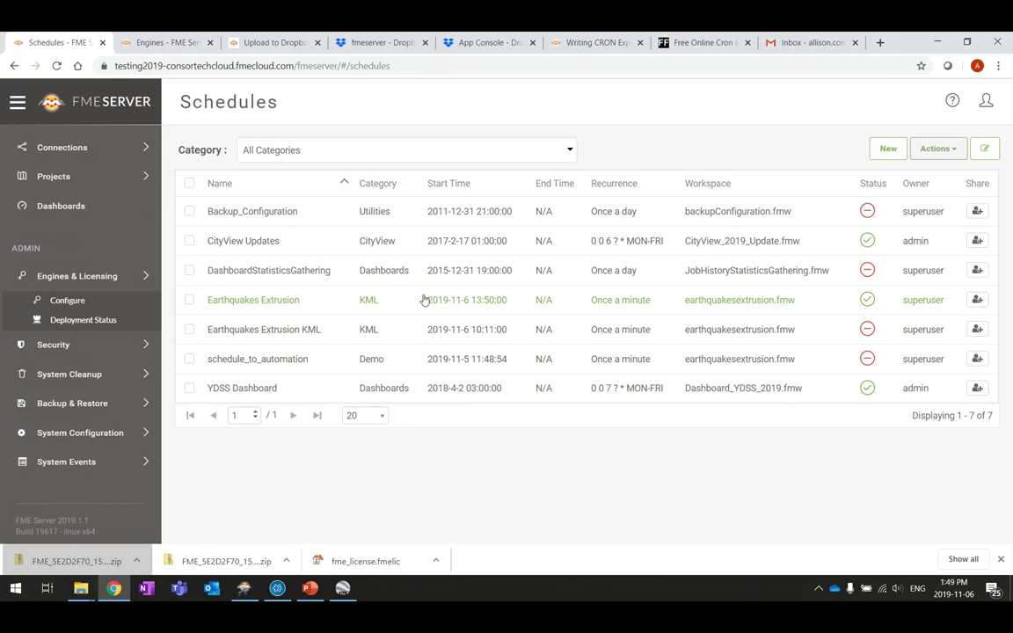
{"action": "mouse_move", "coordinate": [878, 303]}
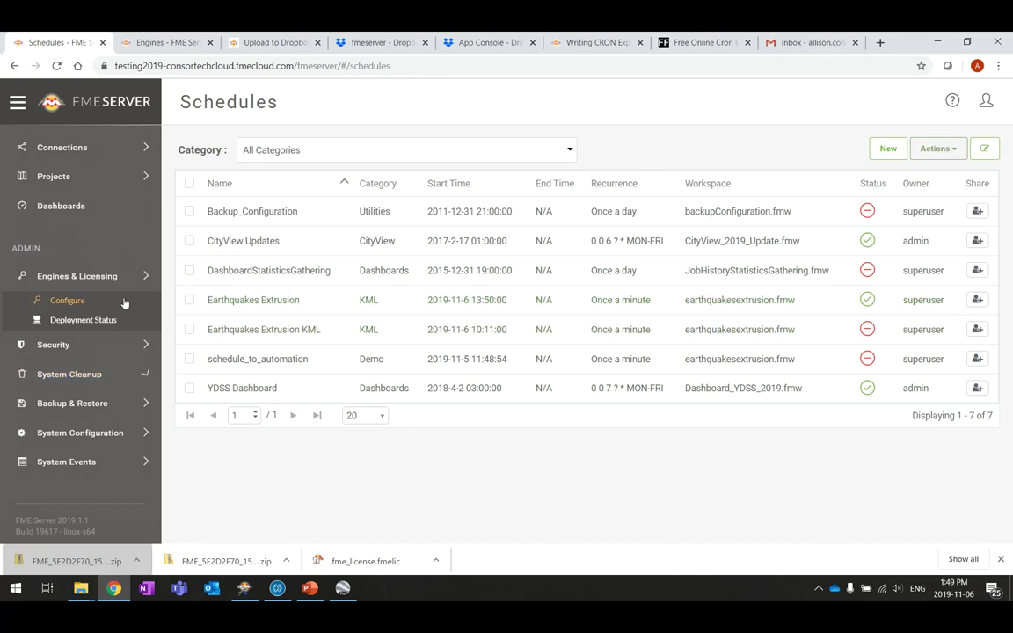
{"action": "scroll", "coordinate": [43, 231], "scroll_direction": "up", "scroll_amount": 3}
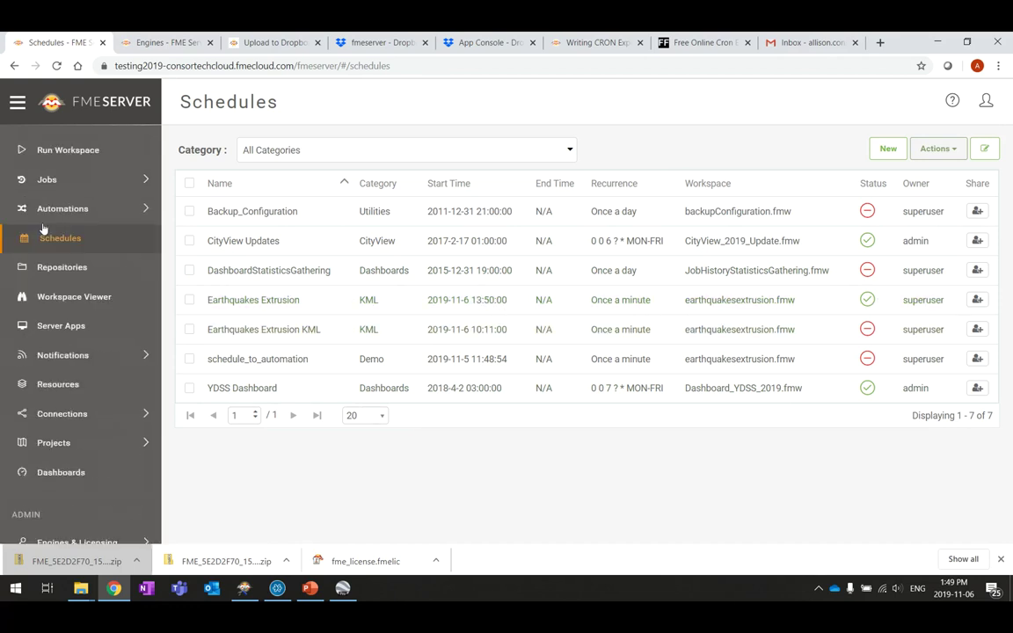
{"action": "left_click", "coordinate": [60, 181]}
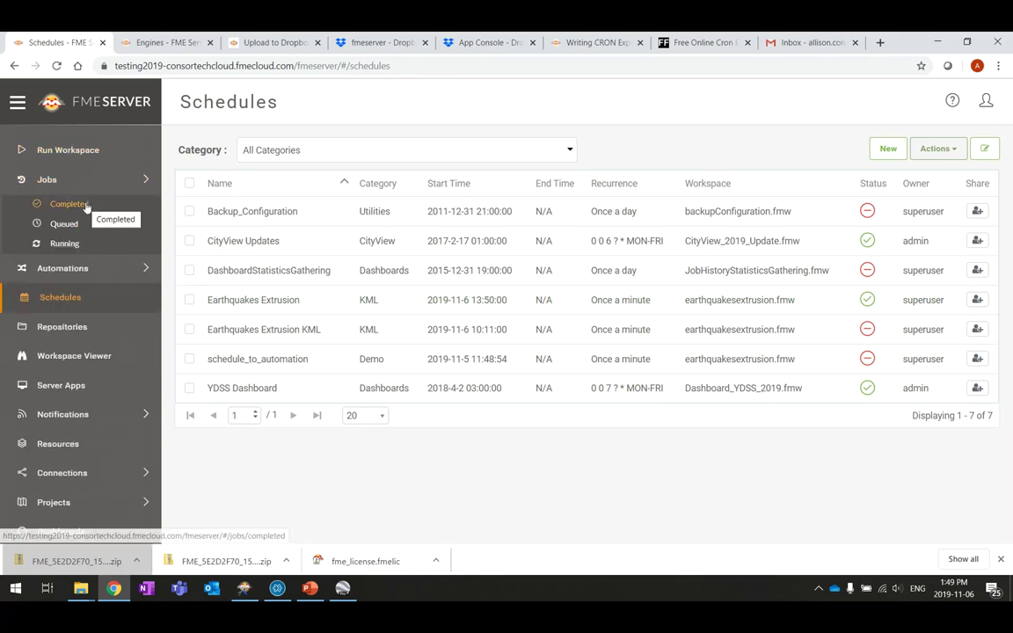
{"action": "left_click", "coordinate": [85, 206]}
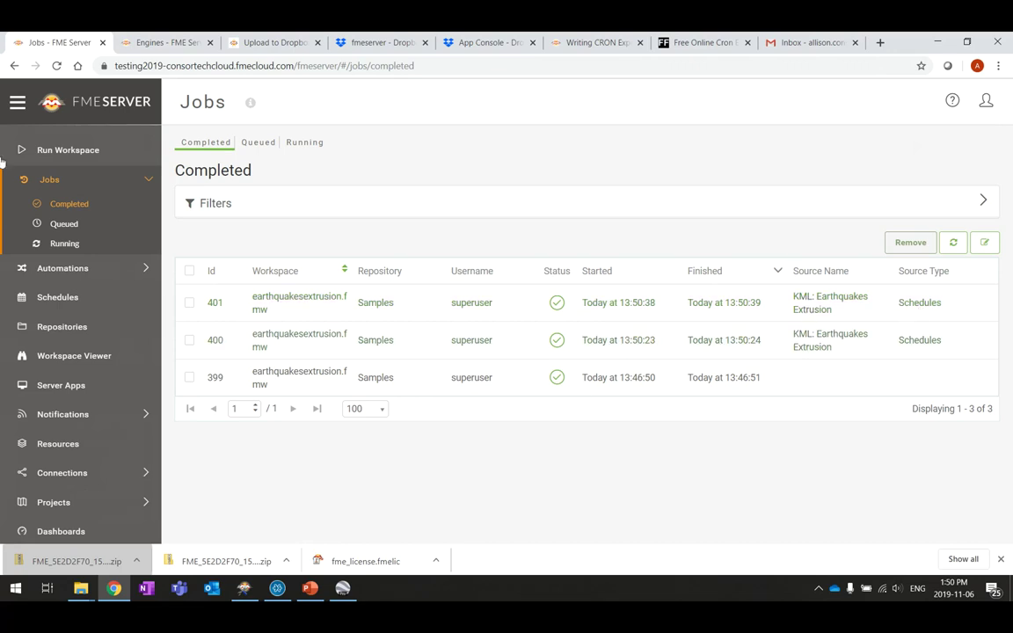
{"action": "left_click", "coordinate": [66, 298]}
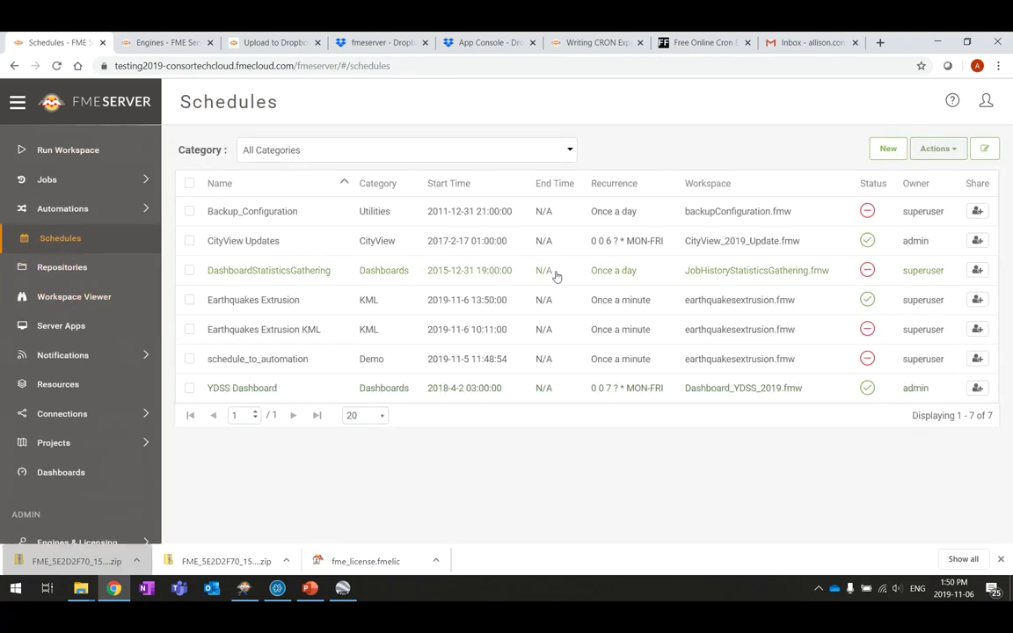
Disable the Earthquakes Extrusion schedule through Actions > Disable
{"action": "left_click", "coordinate": [190, 303]}
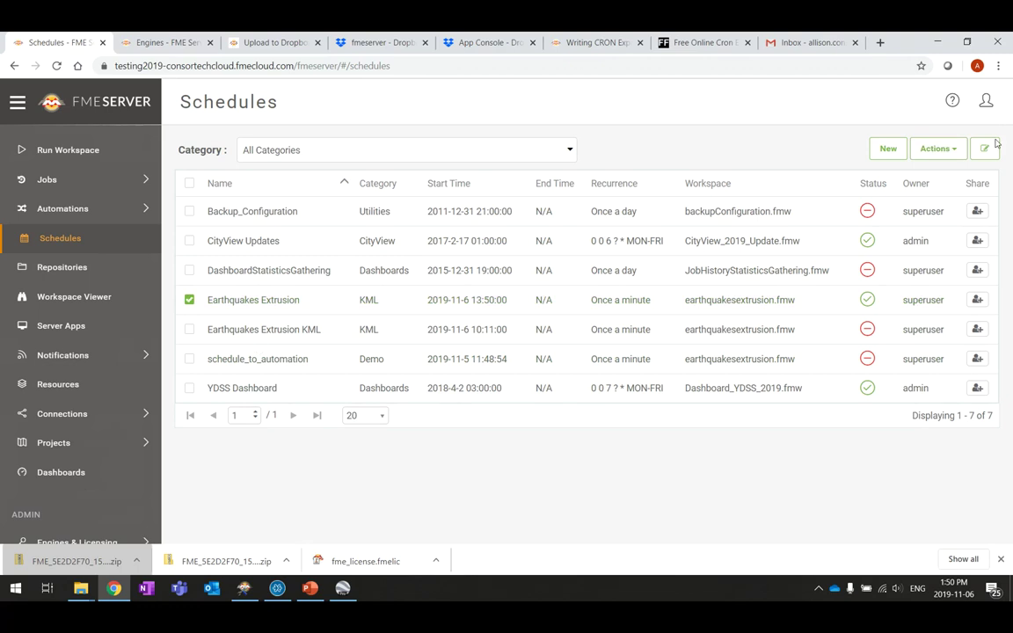
{"action": "left_click", "coordinate": [956, 150]}
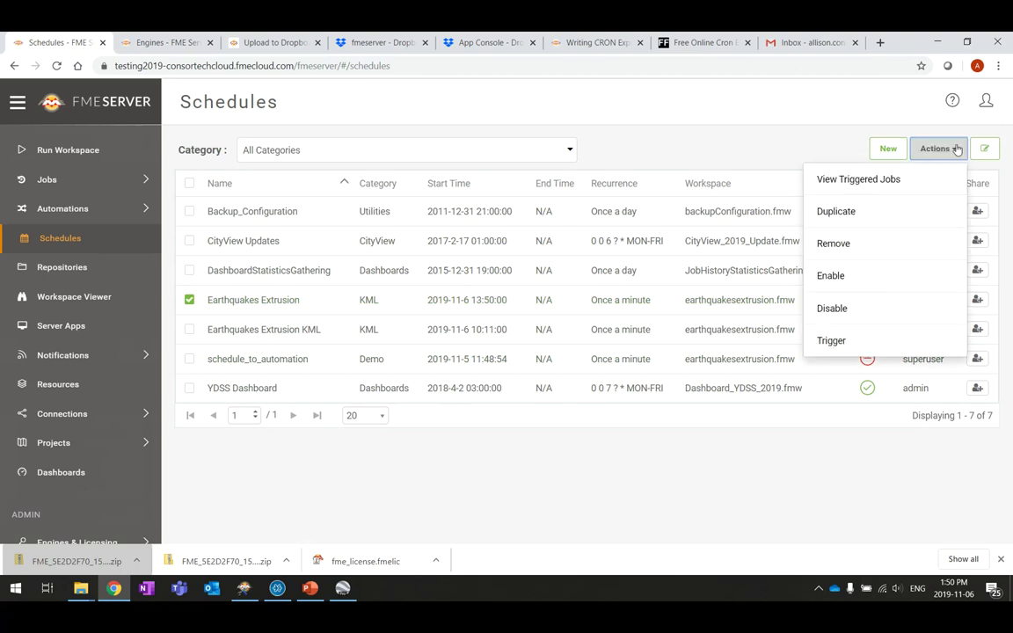
{"action": "left_click", "coordinate": [864, 310]}
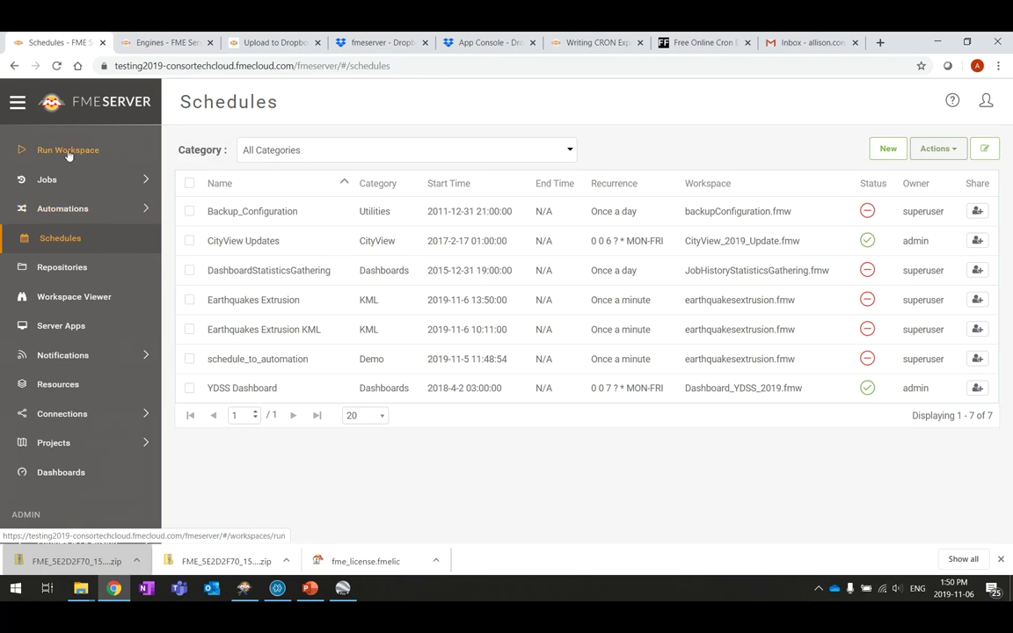
{"action": "left_click", "coordinate": [100, 216]}
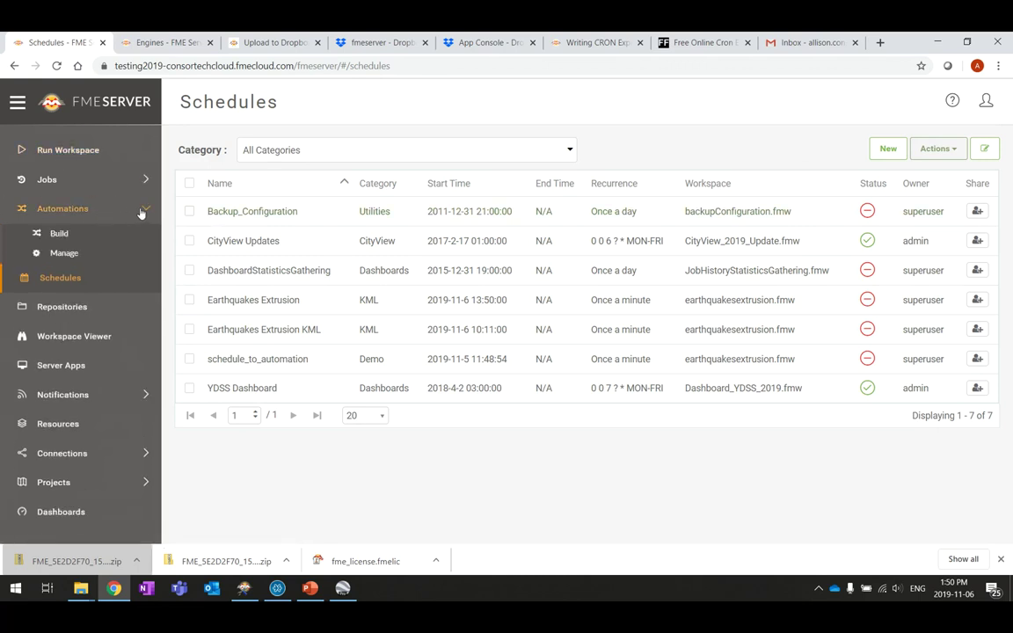
Create a new automation workflow in the builder and bring up Menu > Save As
{"action": "left_click", "coordinate": [59, 235]}
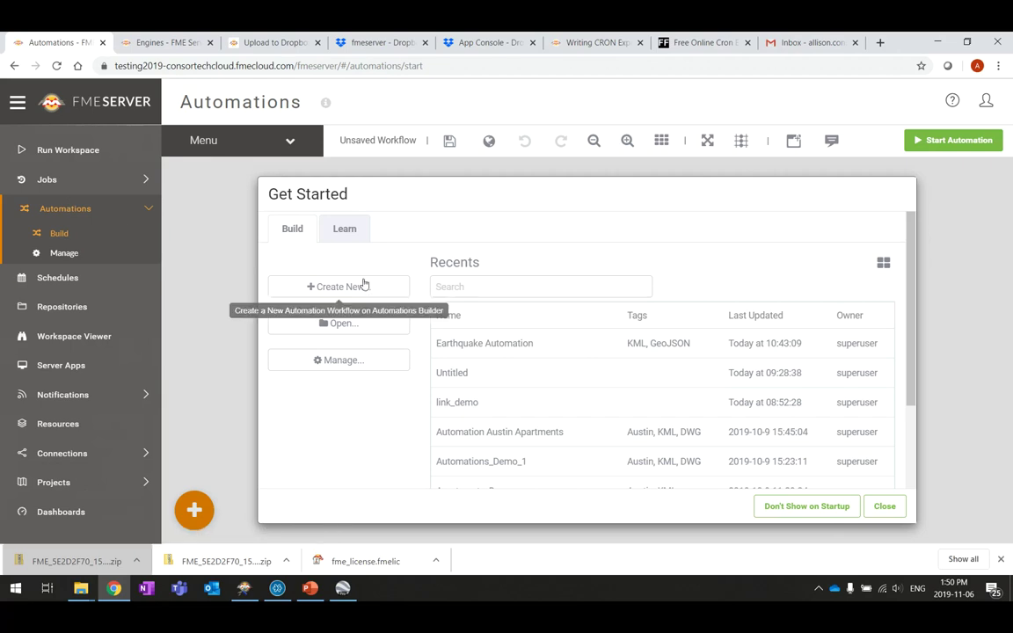
{"action": "left_click", "coordinate": [314, 289]}
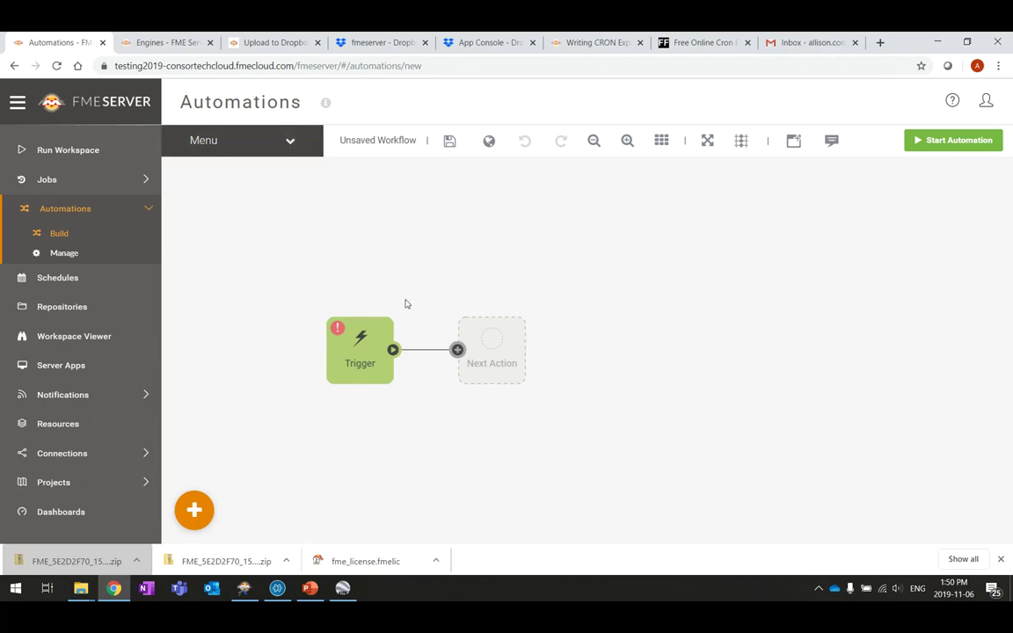
{"action": "left_click", "coordinate": [290, 147]}
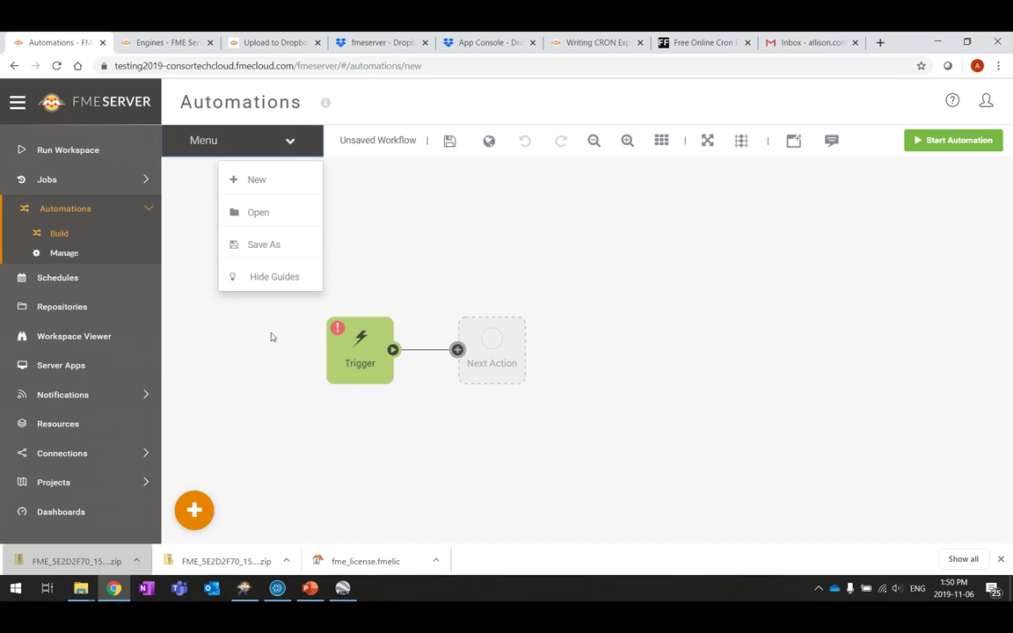
{"action": "left_click", "coordinate": [271, 245]}
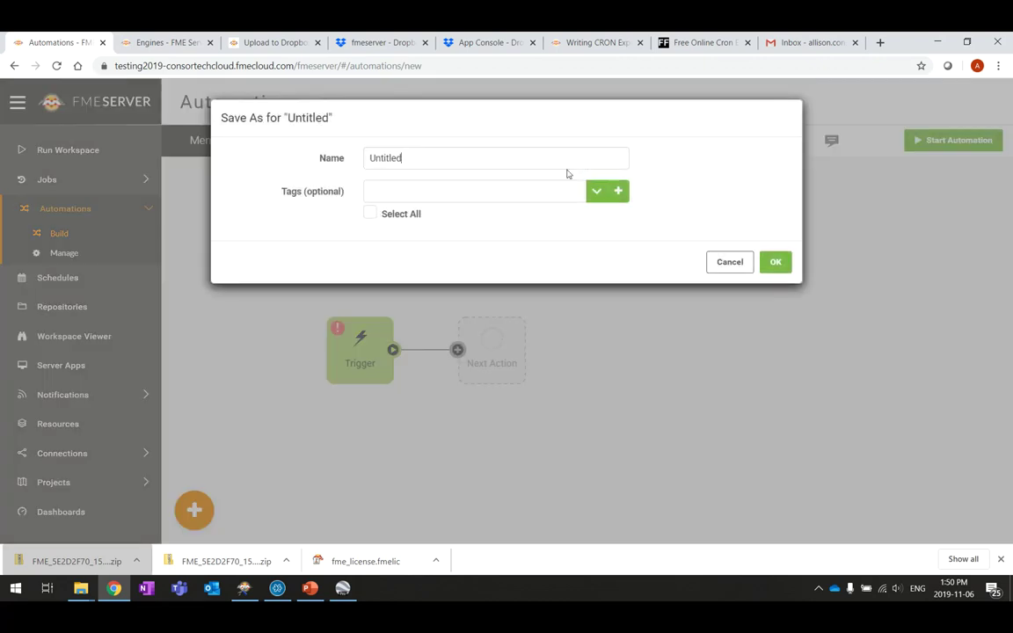
Name the new automation 'Earthquakes Automation'
{"action": "type", "text": "Earthq"}
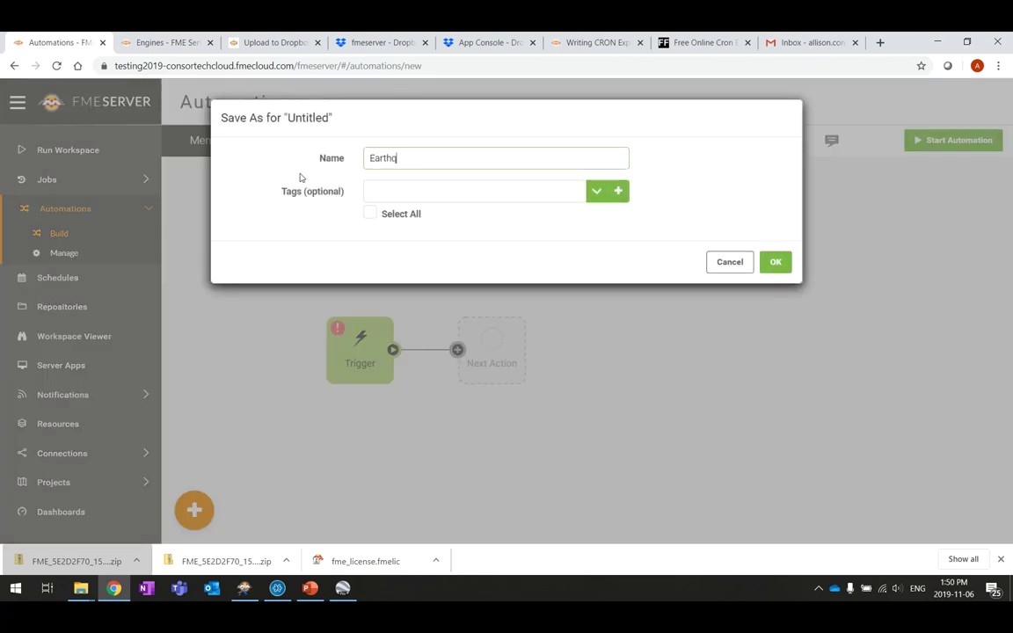
{"action": "type", "text": "uakes Automation"}
{"action": "left_click", "coordinate": [520, 185]}
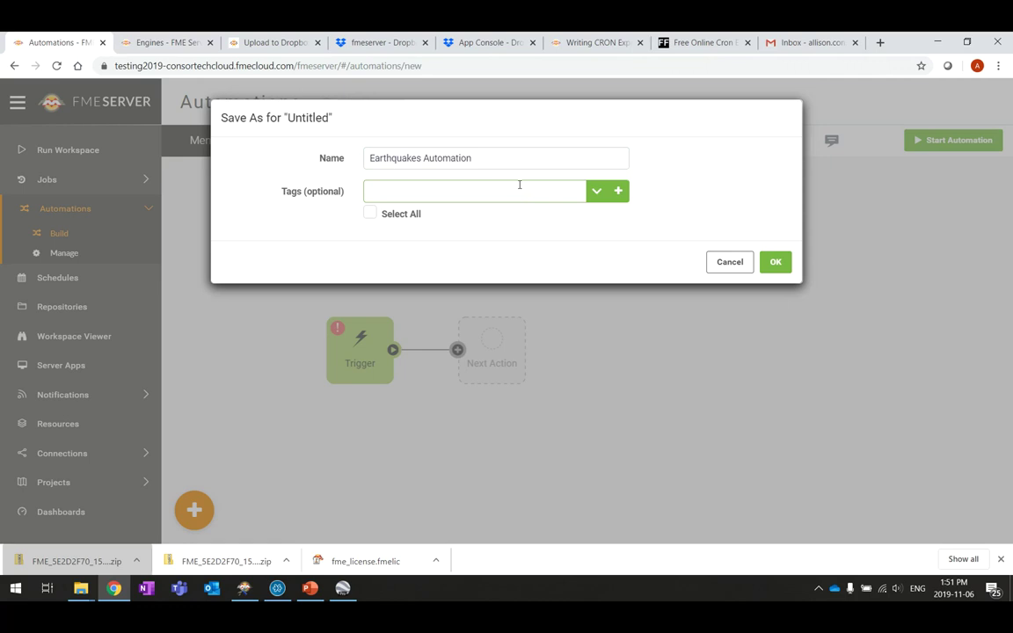
{"action": "left_click", "coordinate": [615, 190]}
{"action": "left_click", "coordinate": [578, 166]}
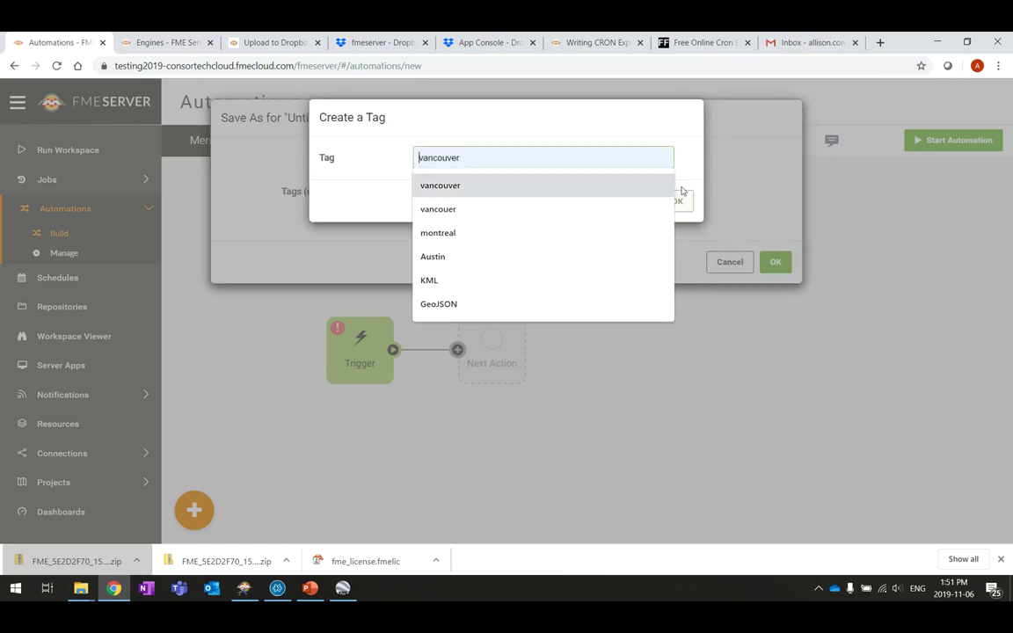
{"action": "key", "text": "Escape"}
{"action": "left_click", "coordinate": [616, 201]}
Tag it KML and a newly created Schedule tag, then save it
{"action": "left_click", "coordinate": [542, 194]}
{"action": "type", "text": "KML"}
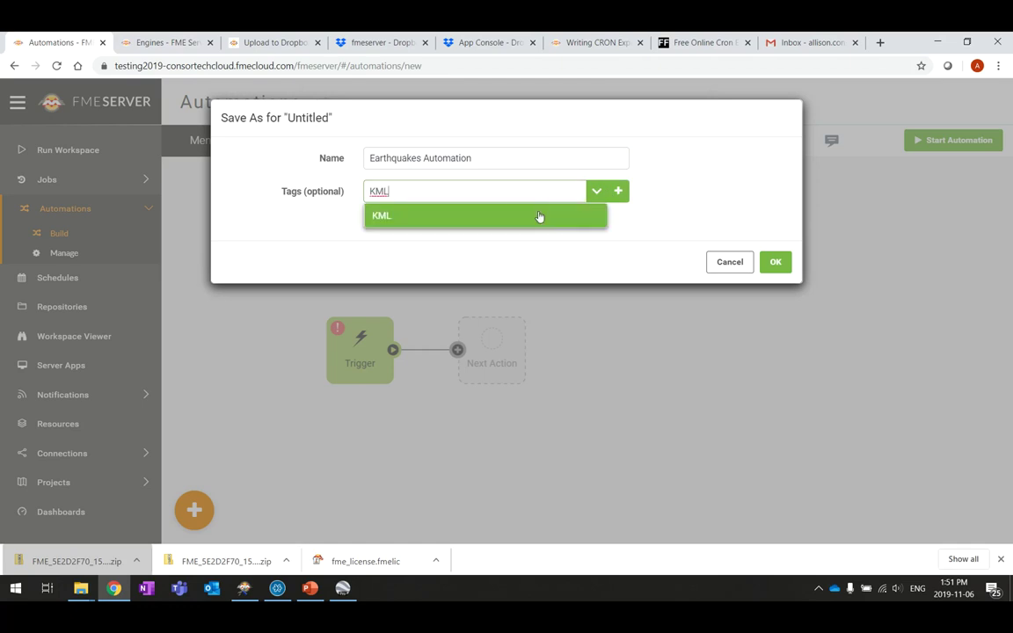
{"action": "left_click", "coordinate": [541, 216]}
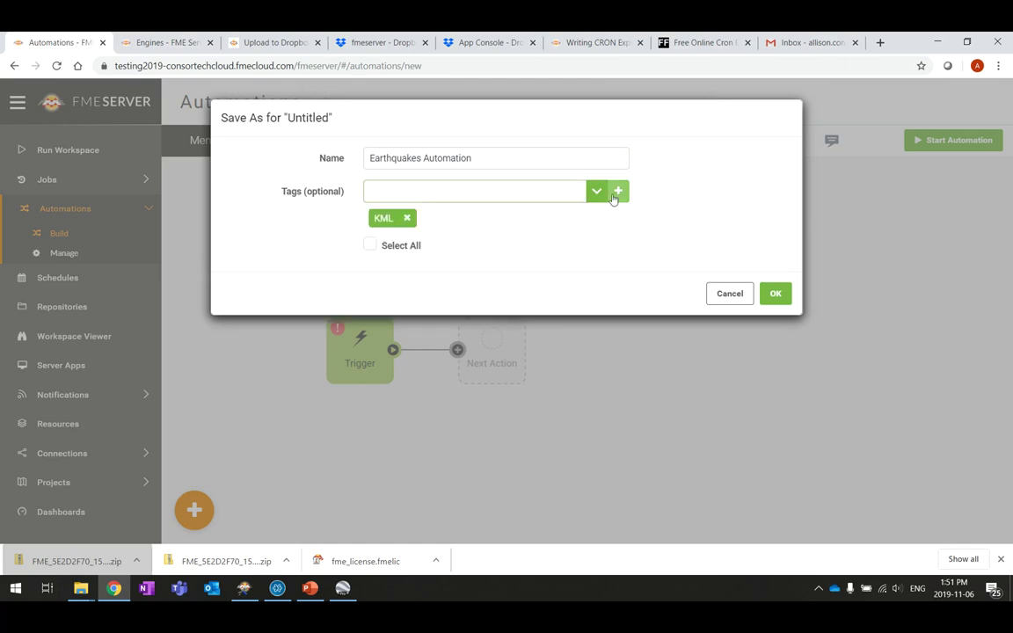
{"action": "left_click", "coordinate": [618, 192]}
{"action": "left_click", "coordinate": [461, 162]}
{"action": "type", "text": "Scheu"}
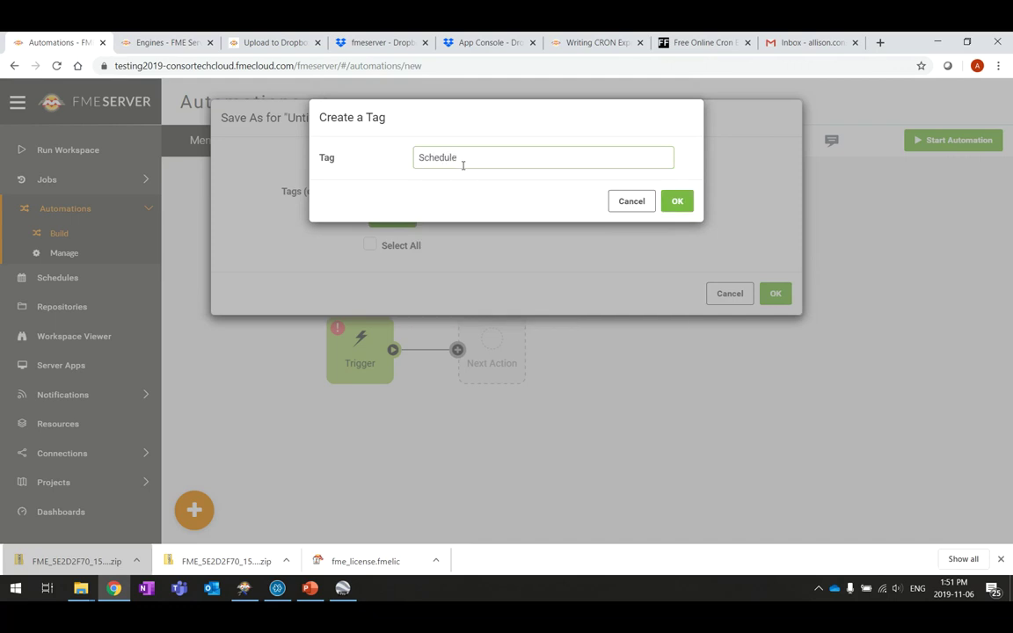
{"action": "left_click", "coordinate": [676, 202]}
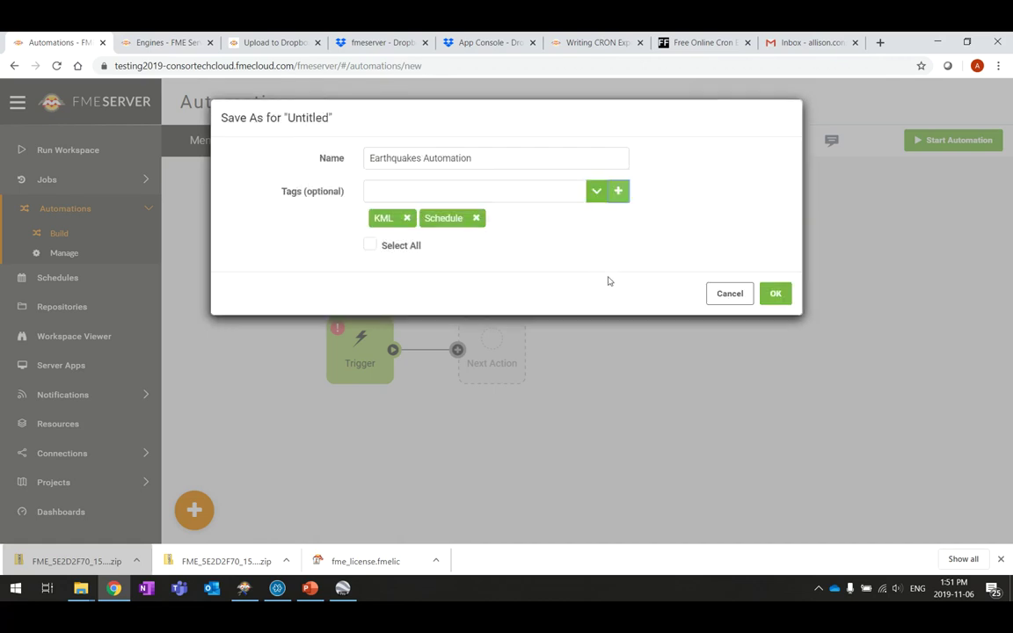
{"action": "left_click", "coordinate": [777, 294]}
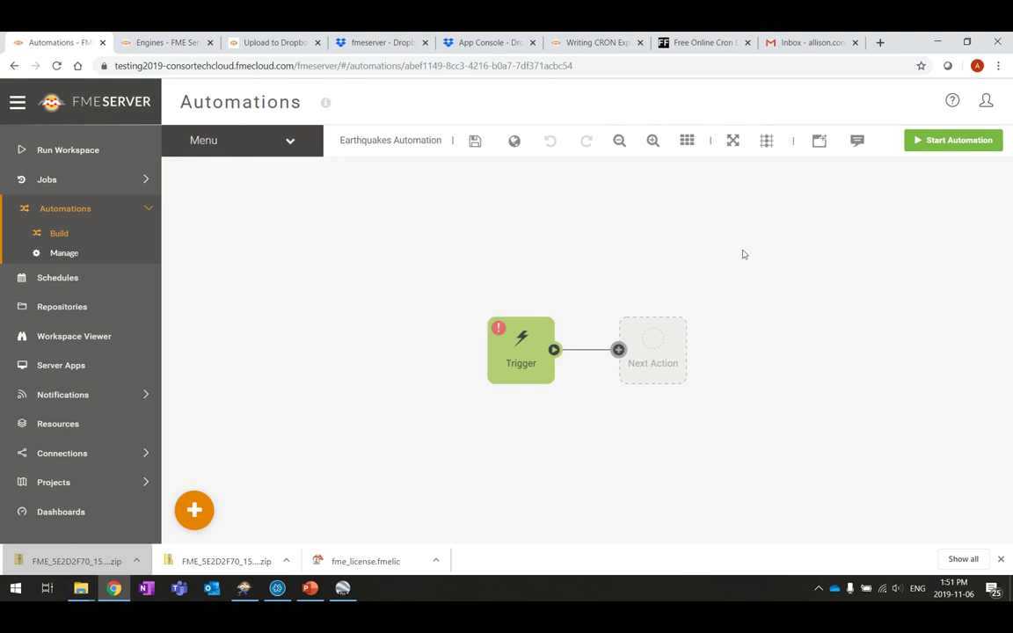
Arrange the canvas nodes and make the trigger Schedule initiated
{"action": "left_click_drag", "start_coordinate": [519, 352], "coordinate": [306, 348]}
{"action": "left_click_drag", "start_coordinate": [664, 347], "coordinate": [475, 331]}
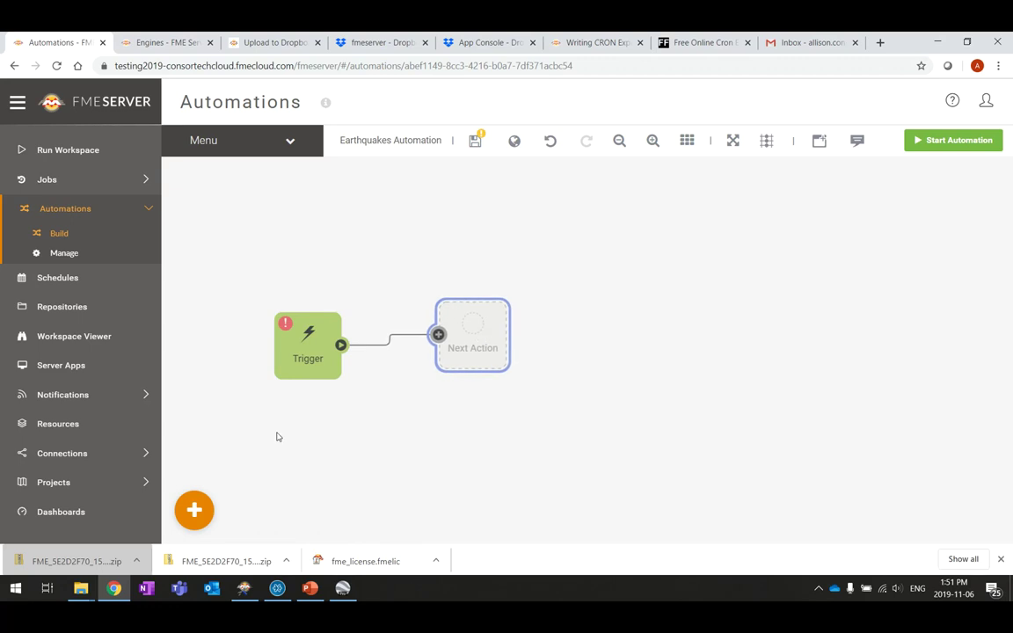
{"action": "left_click", "coordinate": [305, 348]}
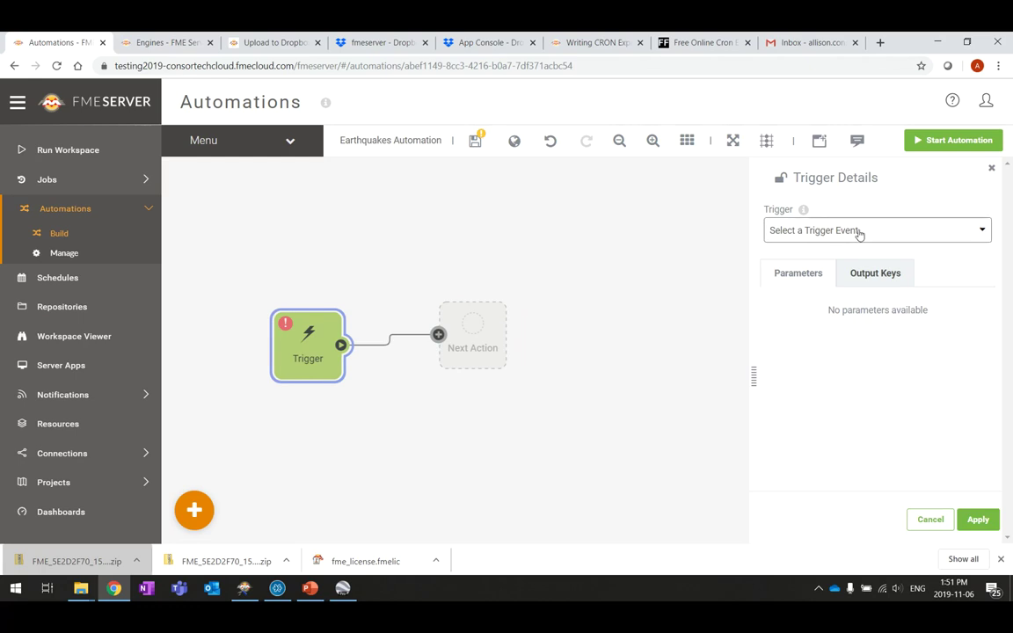
{"action": "left_click", "coordinate": [916, 233]}
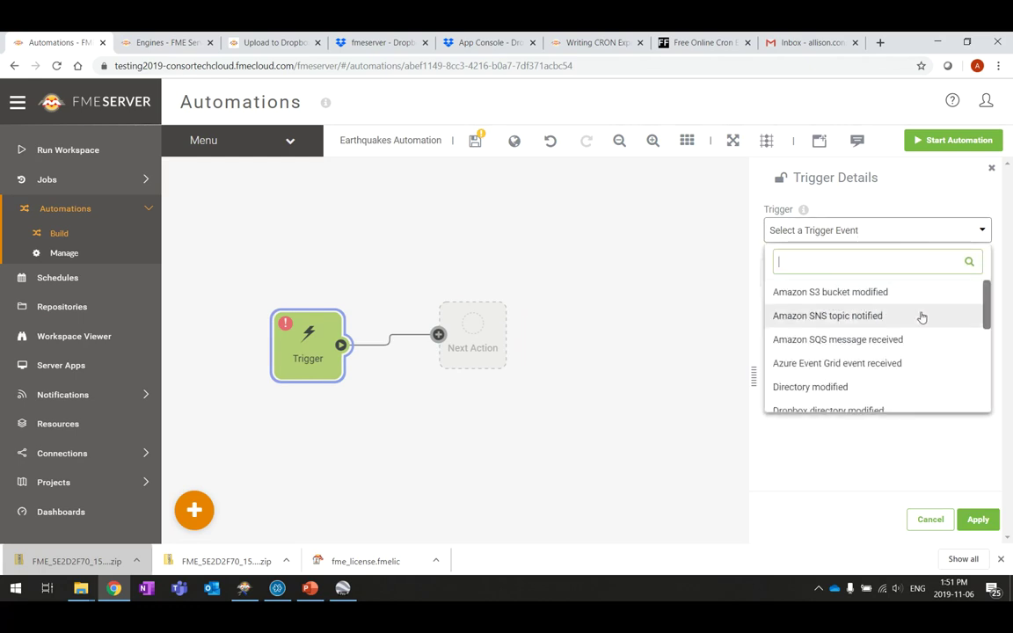
{"action": "scroll", "coordinate": [921, 316], "scroll_direction": "down", "scroll_amount": 5}
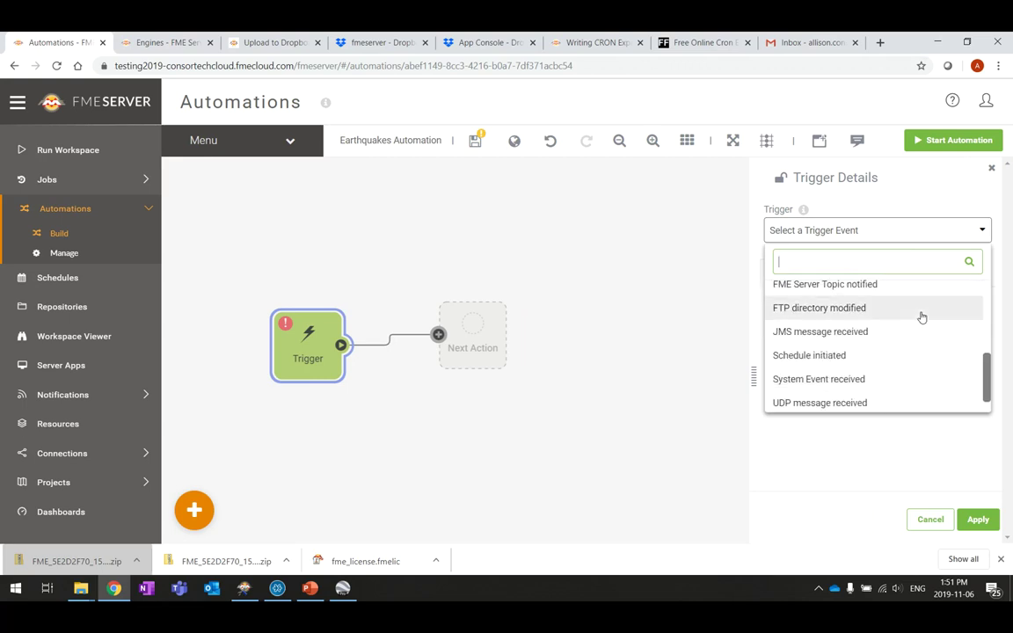
{"action": "left_click", "coordinate": [837, 356]}
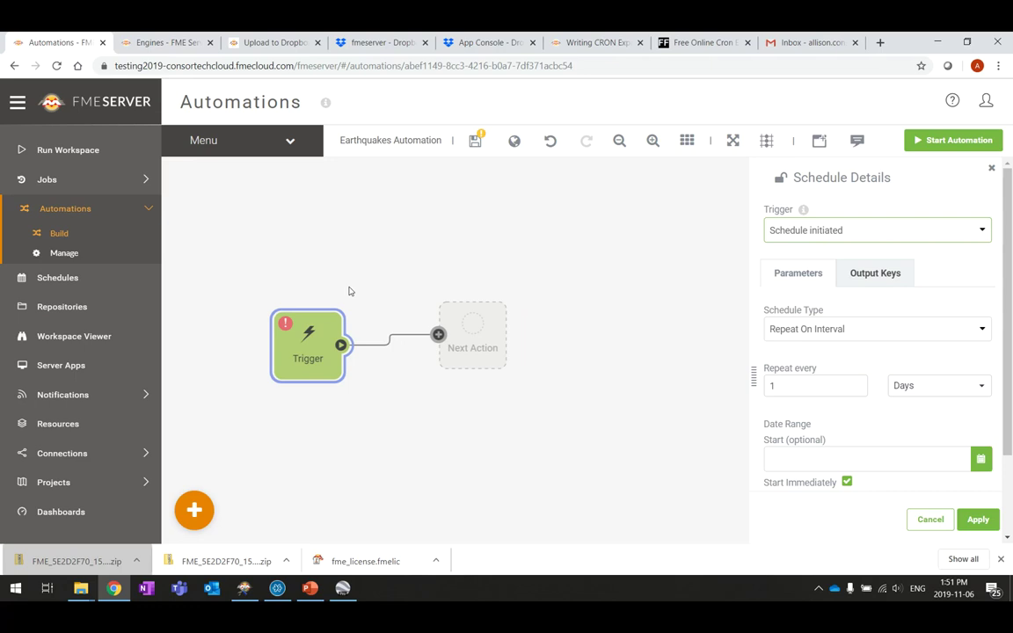
Keep Repeat On Interval, set it to every 1 Minutes, and apply
{"action": "left_click", "coordinate": [944, 334]}
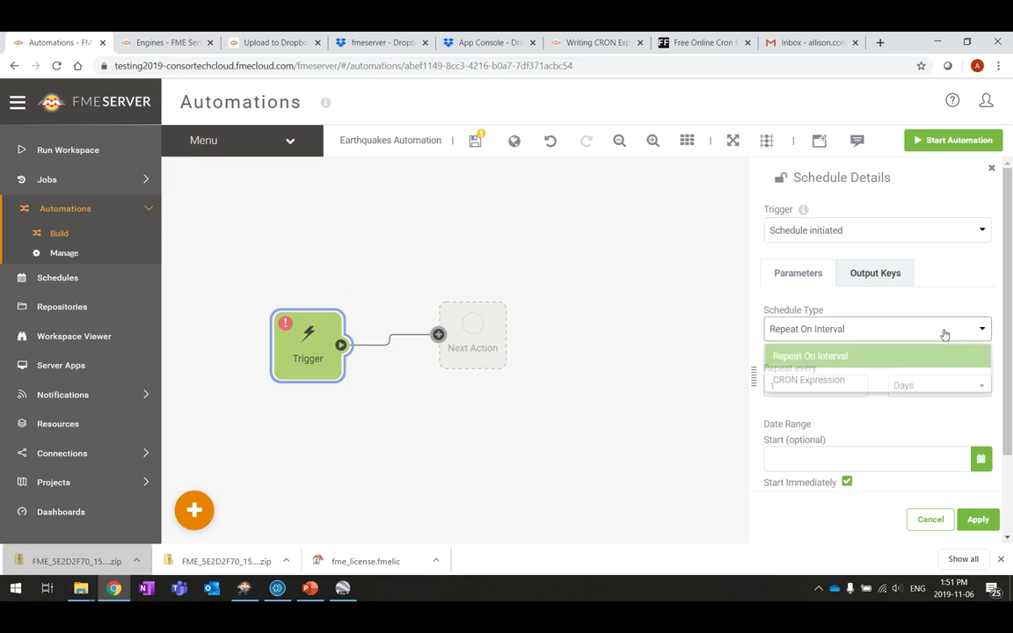
{"action": "left_click", "coordinate": [855, 356]}
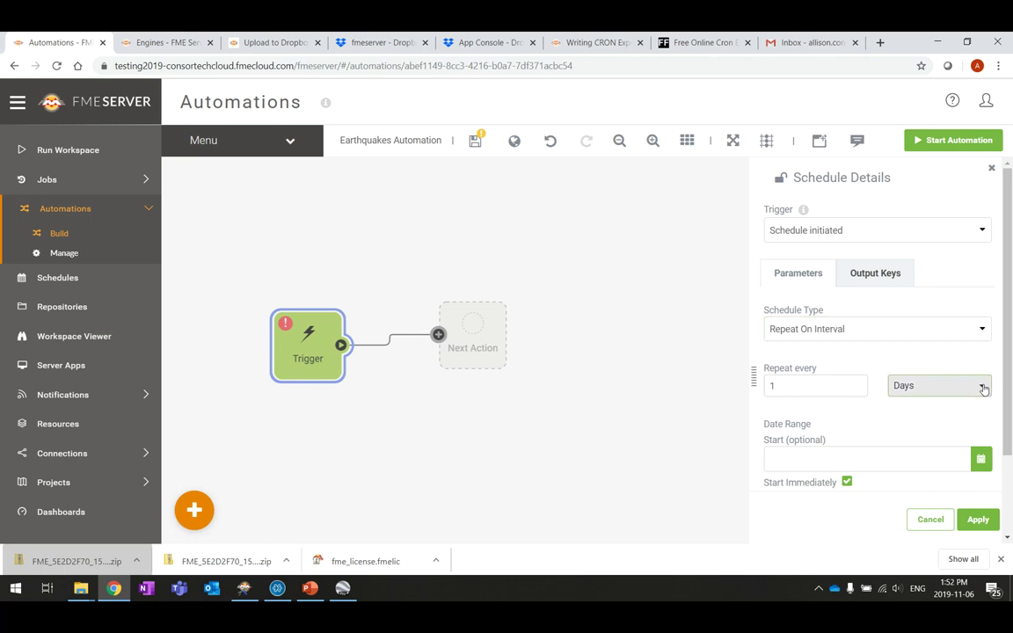
{"action": "left_click", "coordinate": [906, 387]}
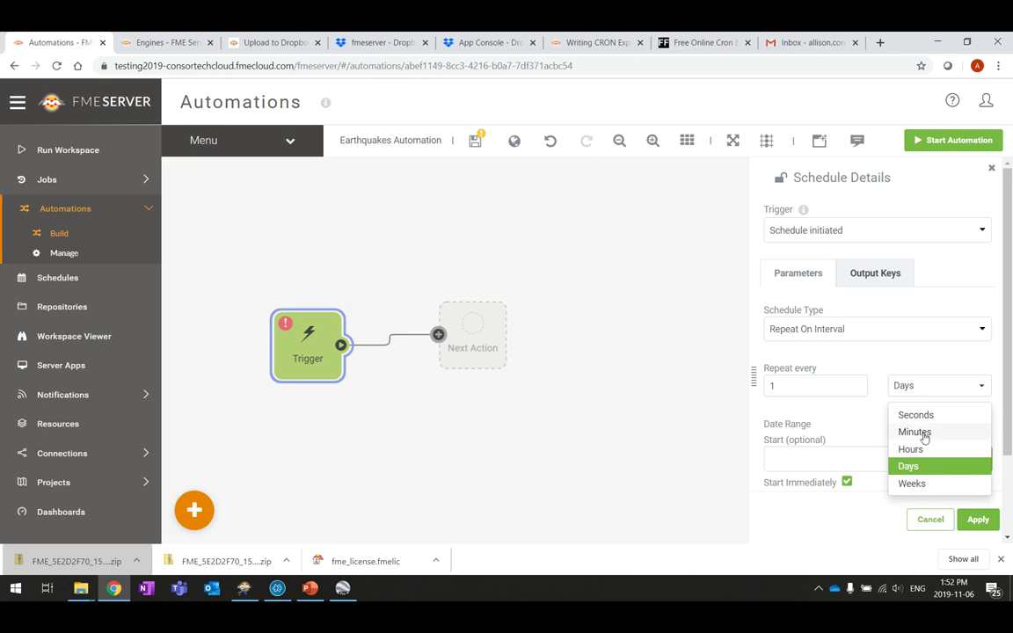
{"action": "left_click", "coordinate": [939, 433]}
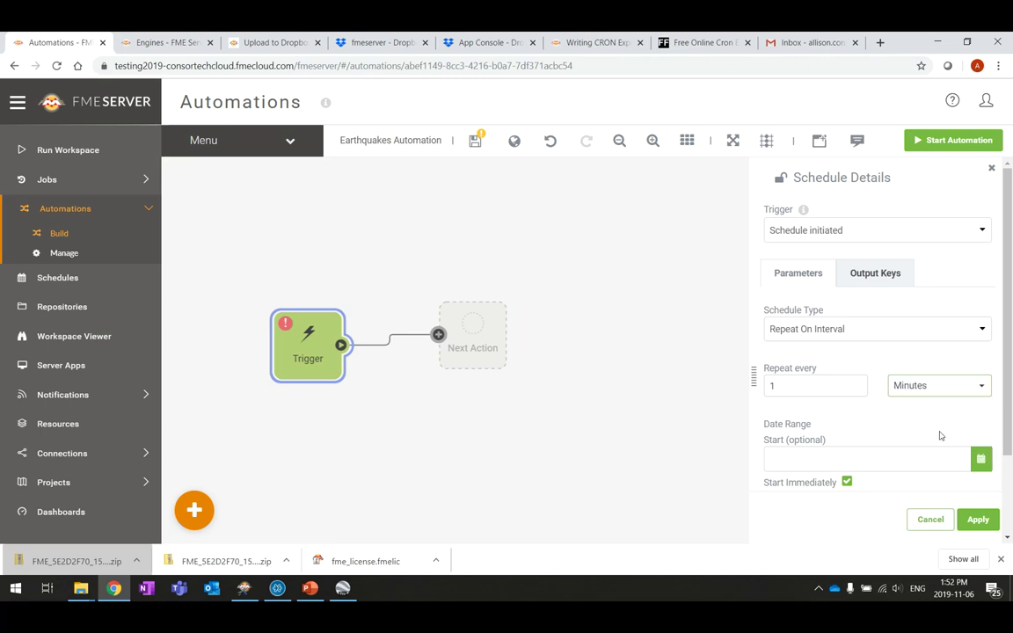
{"action": "scroll", "coordinate": [941, 436], "scroll_direction": "down", "scroll_amount": 1}
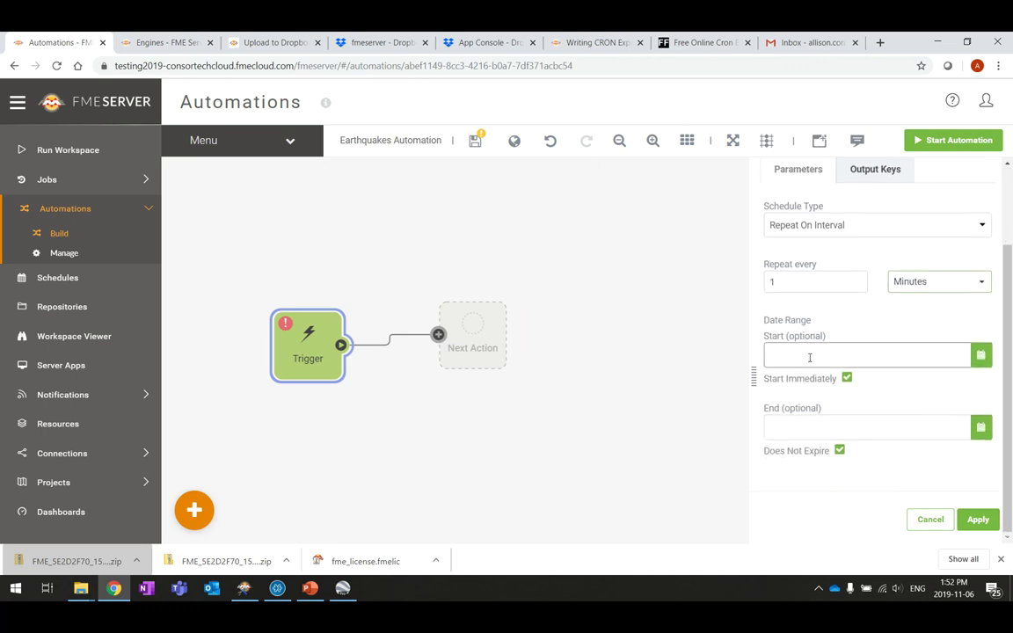
{"action": "left_click", "coordinate": [985, 518]}
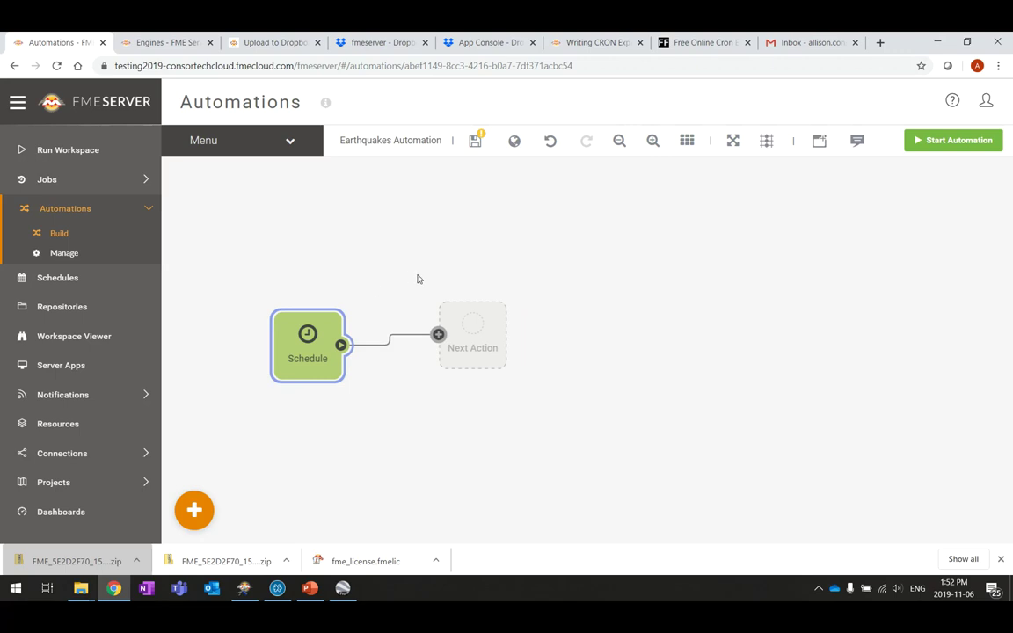
Make the next action run the Samples workspace earthquakesextrusion.fmw
{"action": "left_click", "coordinate": [479, 330]}
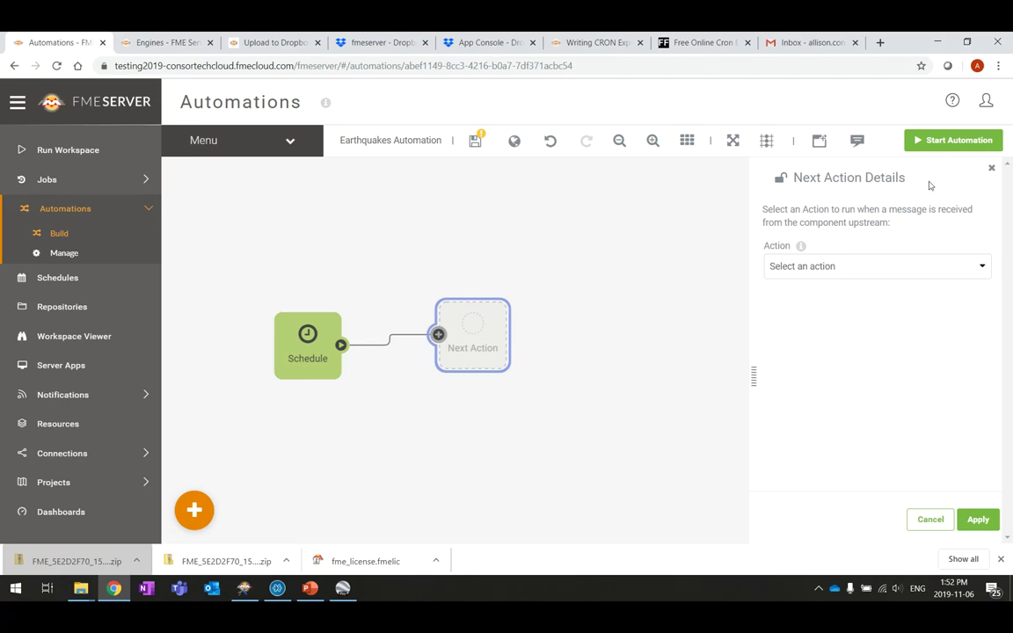
{"action": "left_click", "coordinate": [984, 269]}
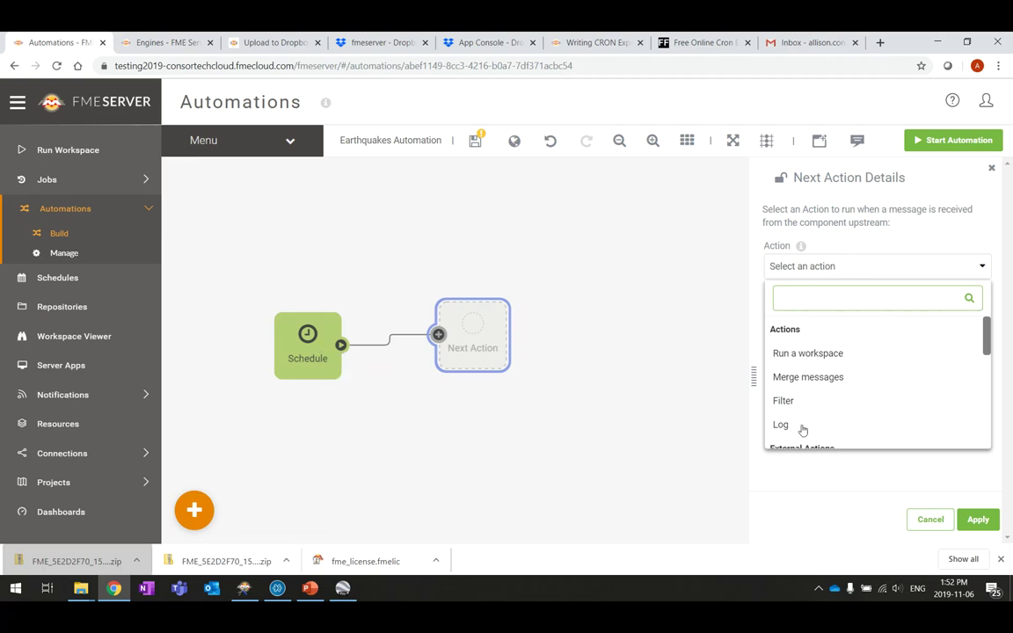
{"action": "left_click", "coordinate": [879, 352]}
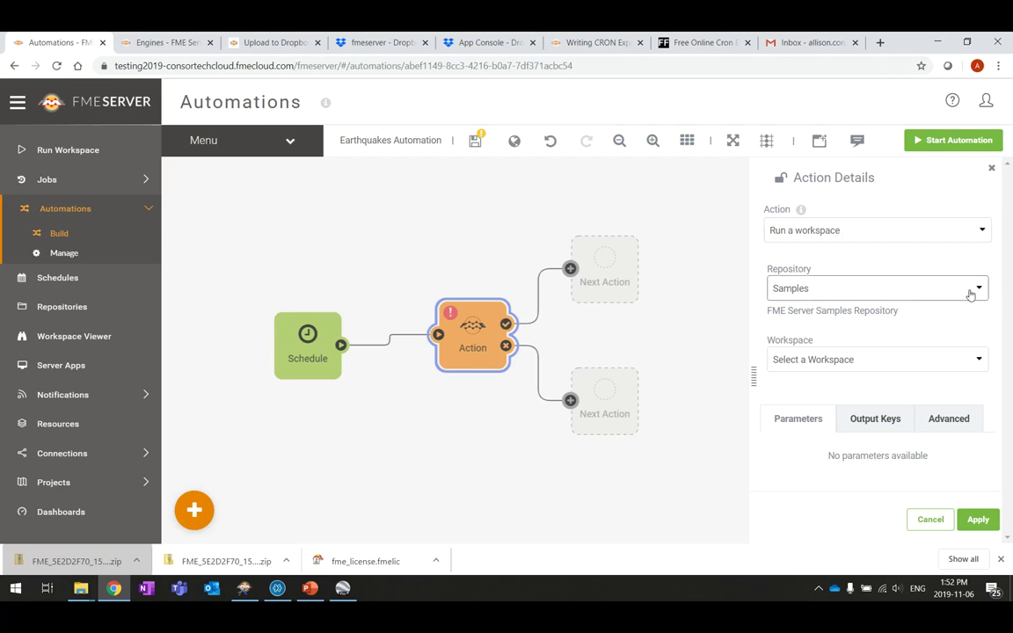
{"action": "left_click", "coordinate": [930, 364]}
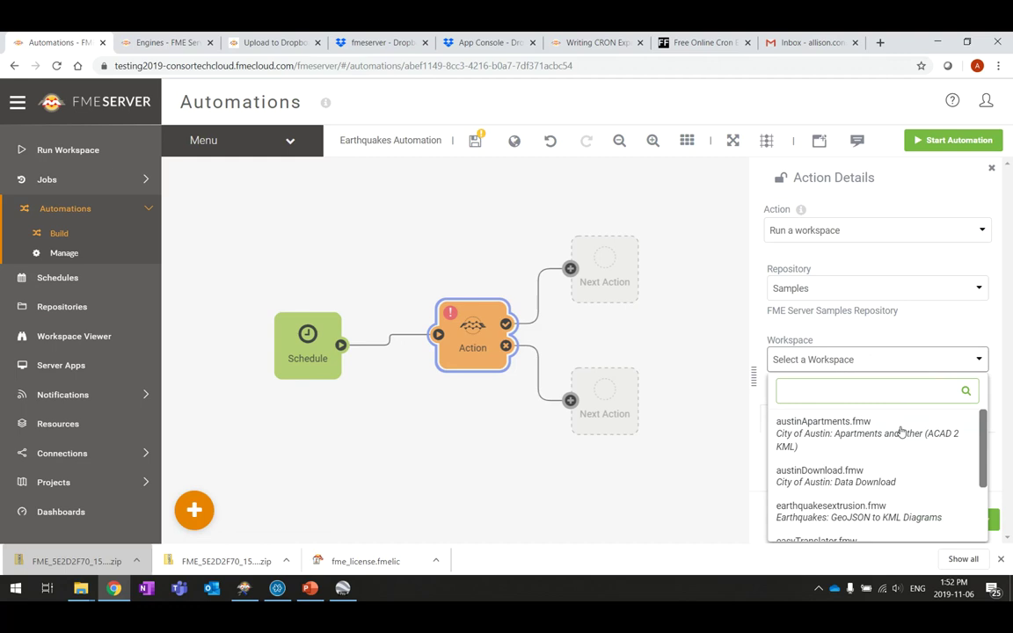
{"action": "left_click", "coordinate": [886, 516]}
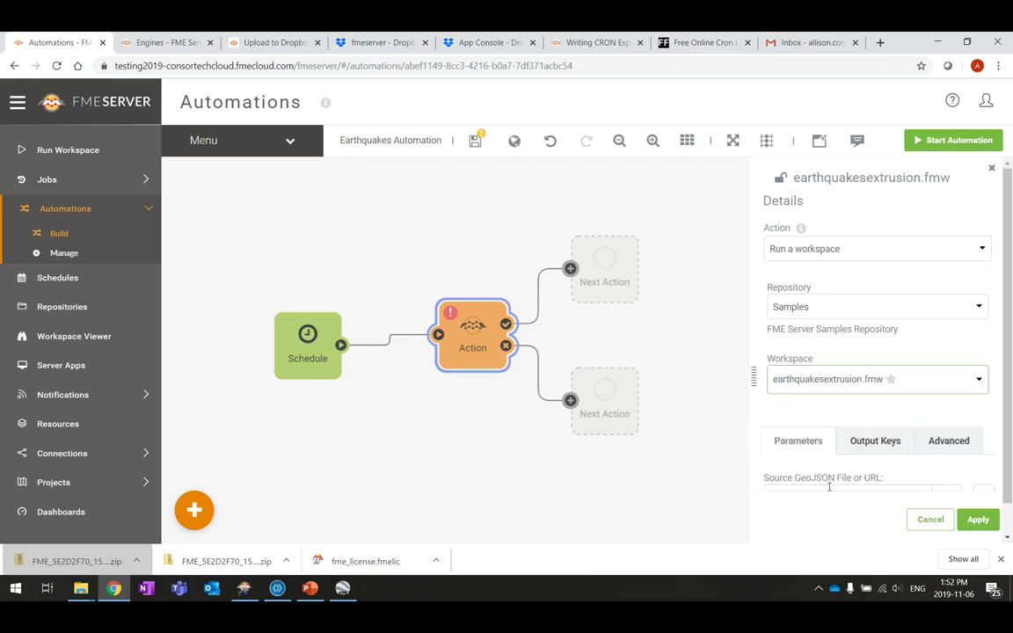
Set the action's job queue to Traitement des Earthquakes Extrusion, apply, and save
{"action": "scroll", "coordinate": [939, 287], "scroll_direction": "down", "scroll_amount": 1}
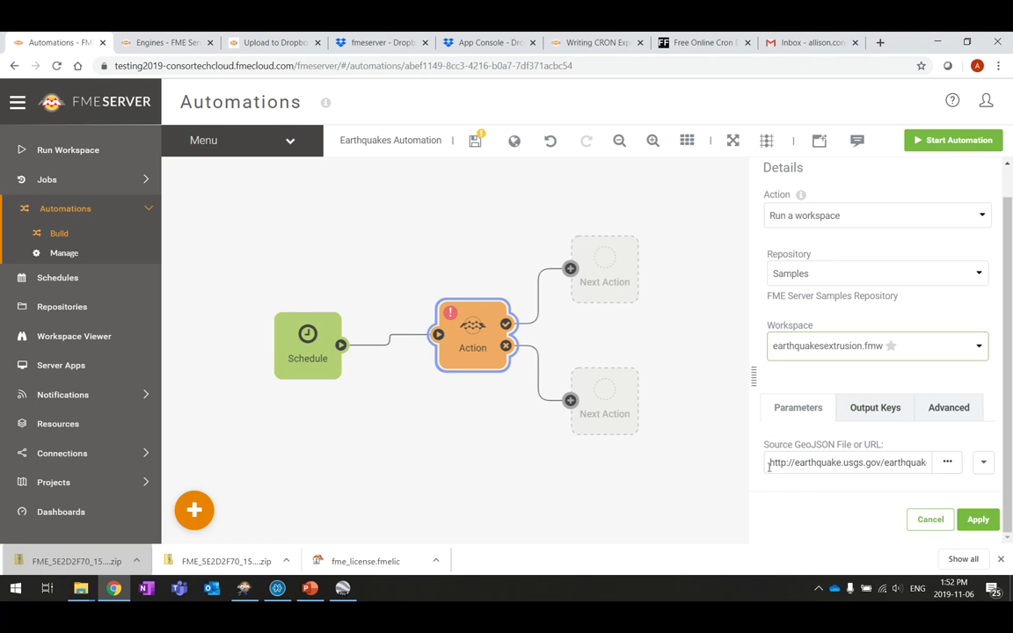
{"action": "left_click", "coordinate": [958, 414]}
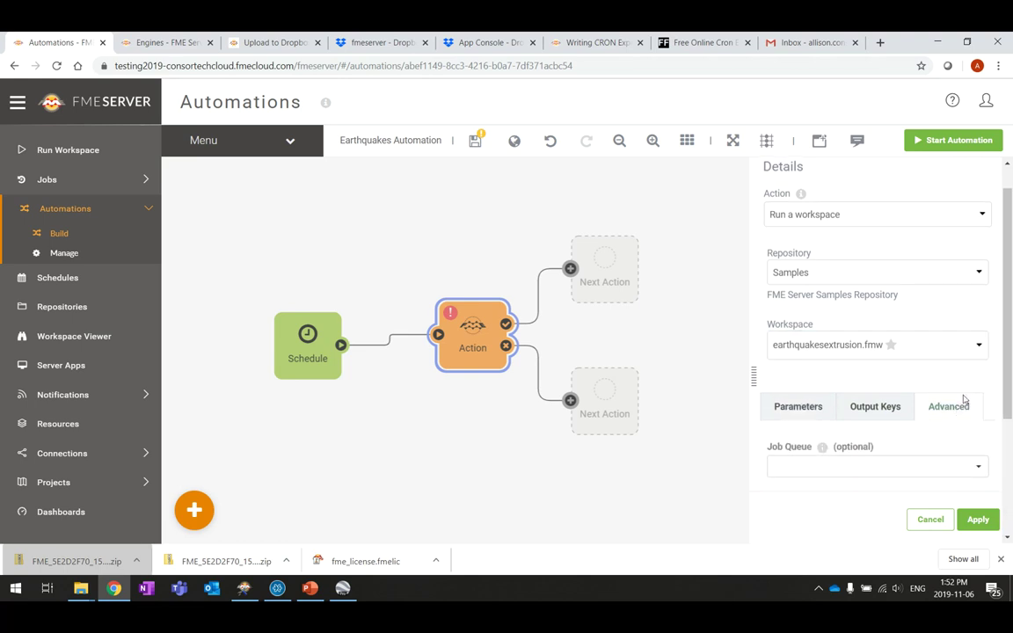
{"action": "scroll", "coordinate": [961, 370], "scroll_direction": "down", "scroll_amount": 3}
{"action": "left_click", "coordinate": [978, 278]}
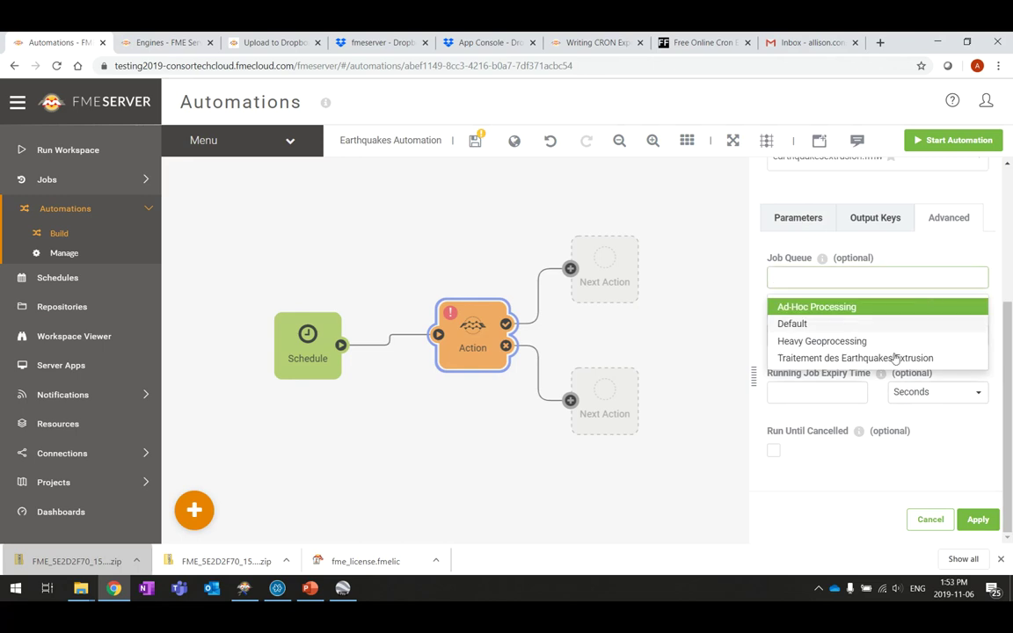
{"action": "left_click", "coordinate": [819, 359]}
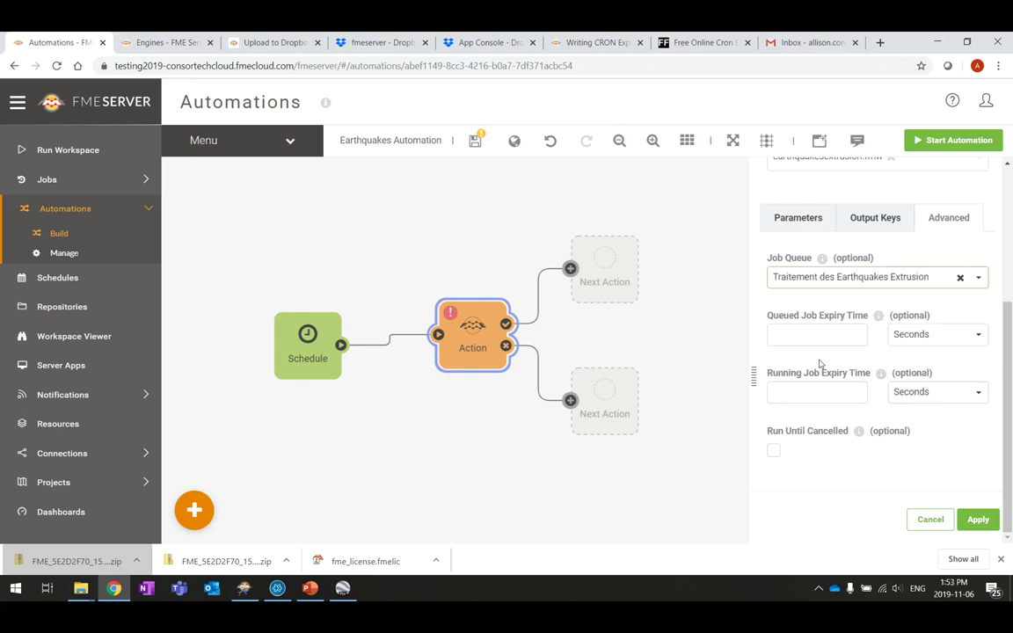
{"action": "left_click", "coordinate": [978, 519]}
{"action": "left_click_drag", "start_coordinate": [466, 333], "coordinate": [440, 329]}
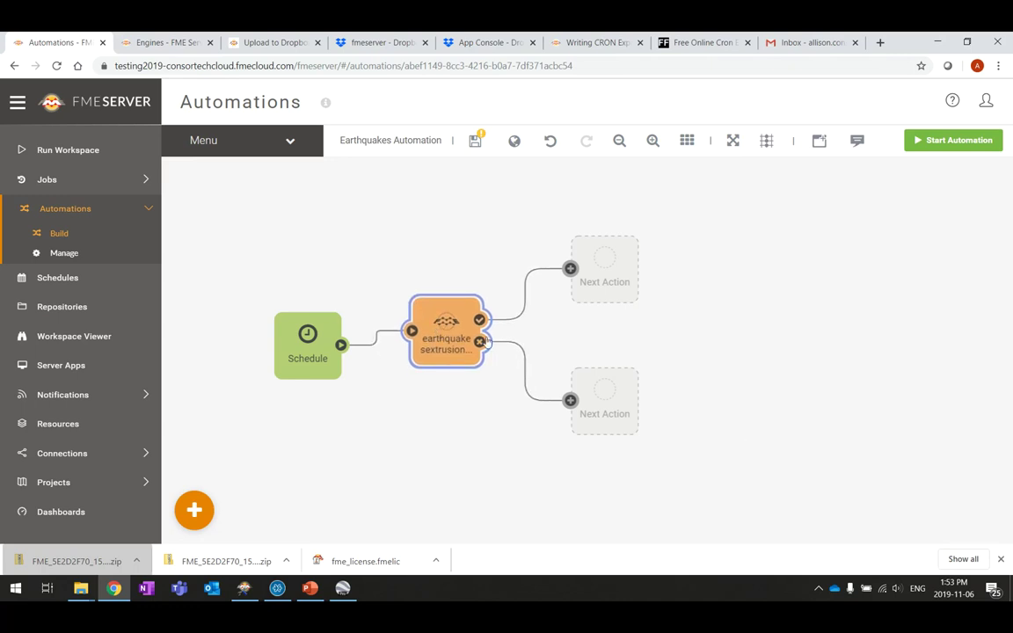
{"action": "left_click", "coordinate": [475, 143]}
Start the Earthquakes Automation and expand the Jobs section
{"action": "left_click", "coordinate": [963, 142]}
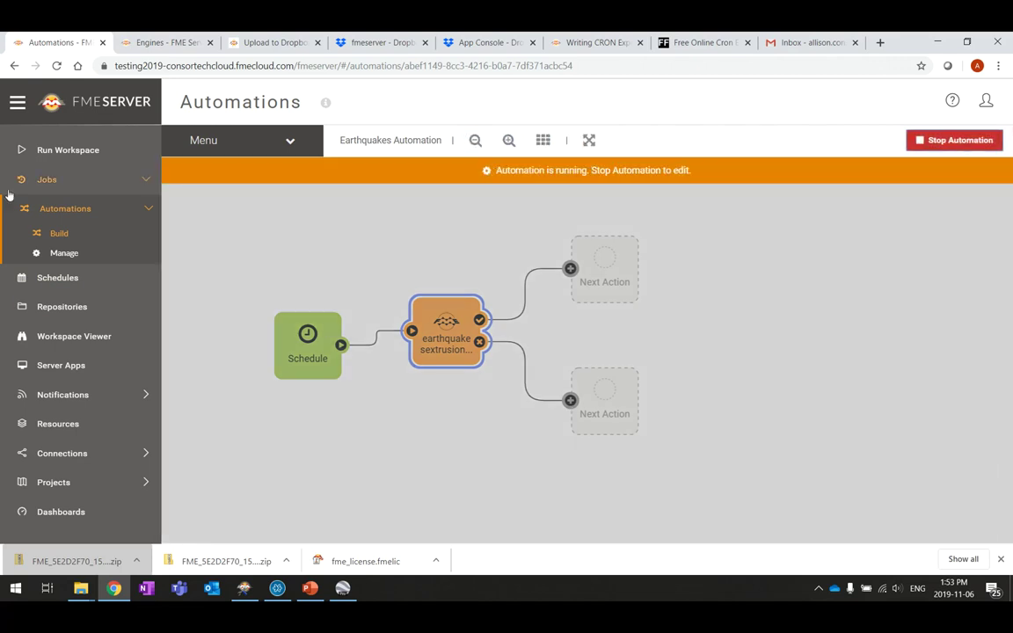
{"action": "left_click", "coordinate": [62, 182]}
Check Completed jobs, then present the 'Classique vs. Automations' slide full screen in PowerPoint
{"action": "left_click", "coordinate": [68, 207]}
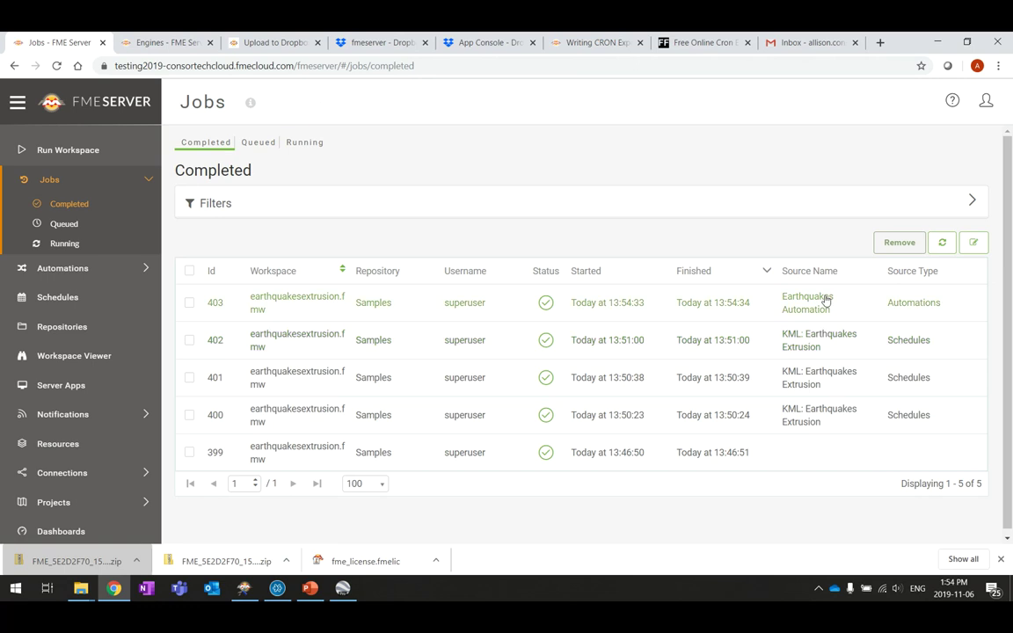
{"action": "left_click", "coordinate": [309, 589]}
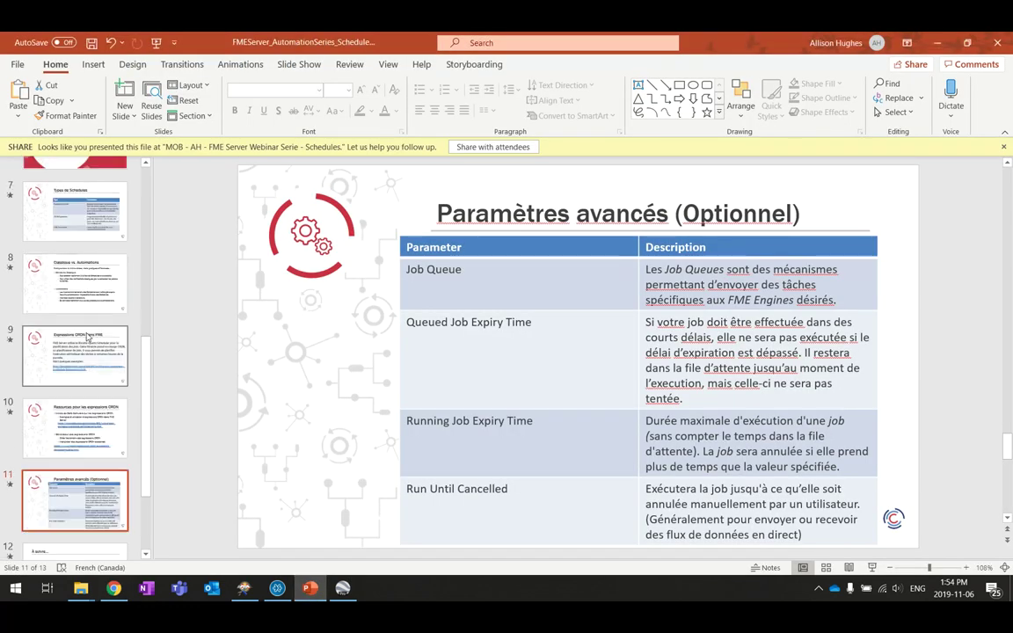
{"action": "scroll", "coordinate": [302, 211], "scroll_direction": "up", "scroll_amount": 3}
{"action": "left_click", "coordinate": [872, 568]}
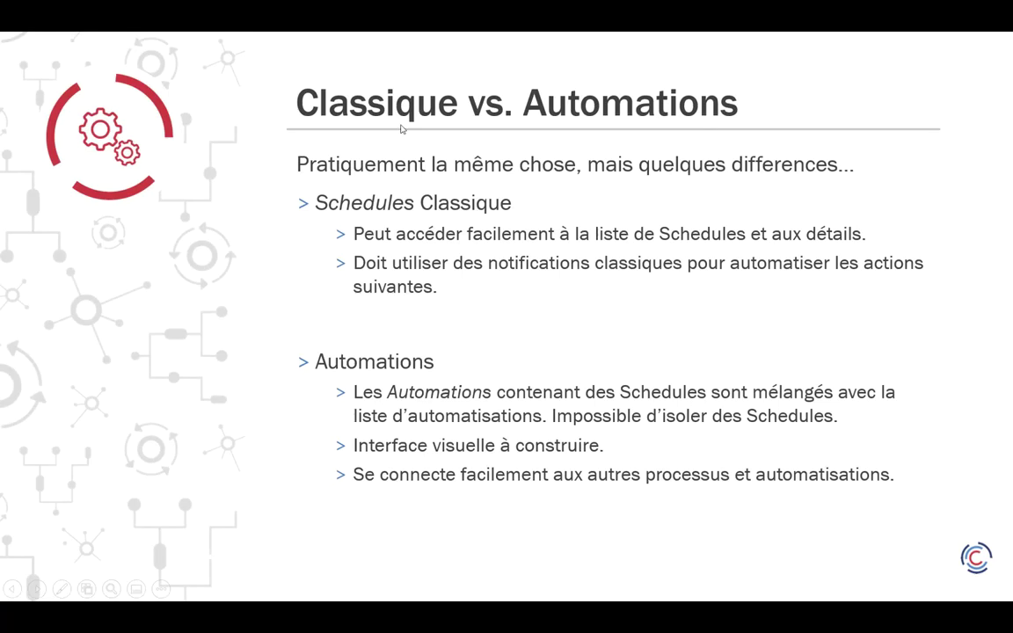
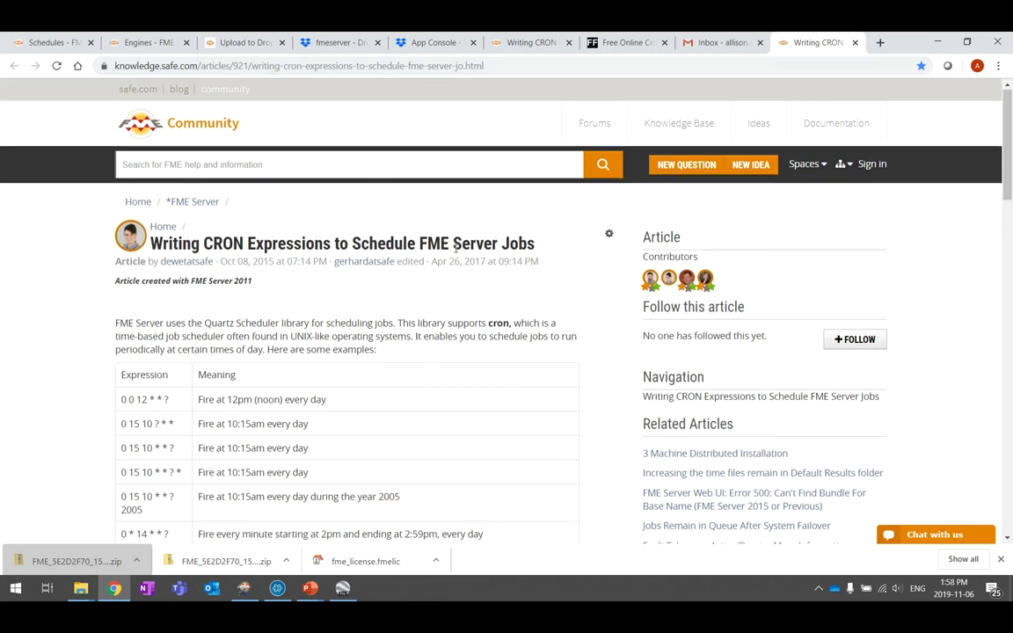
{"action": "scroll", "coordinate": [455, 249], "scroll_direction": "down", "scroll_amount": 1}
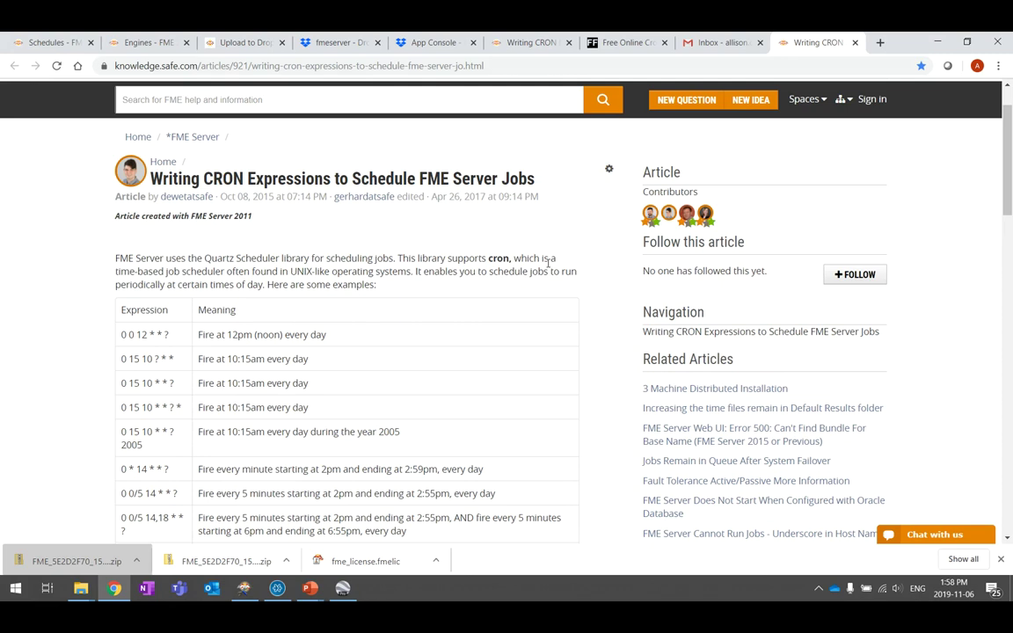
{"action": "scroll", "coordinate": [538, 253], "scroll_direction": "down", "scroll_amount": 1}
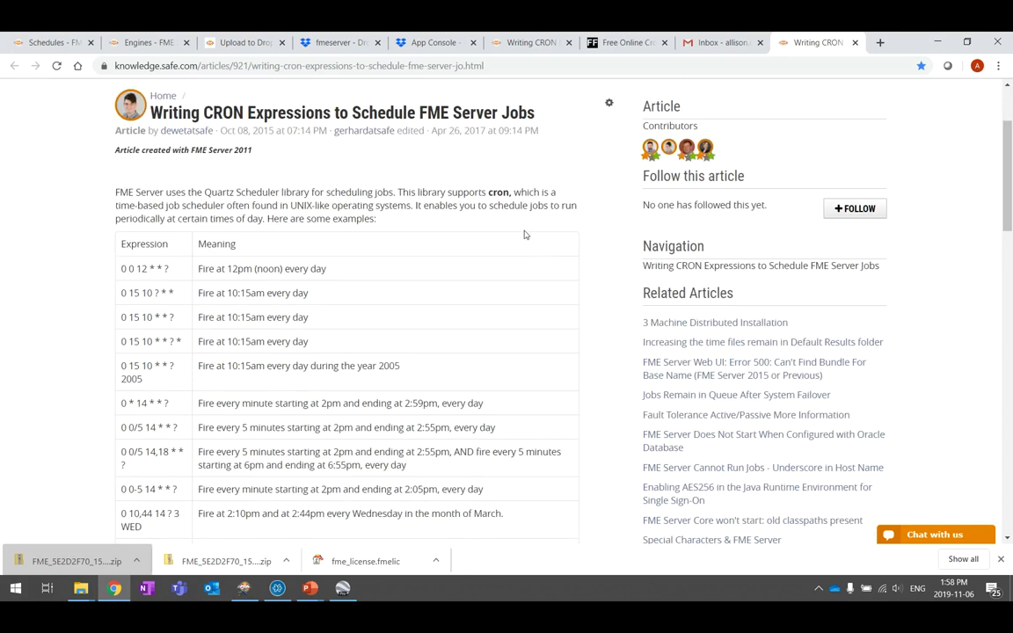
{"action": "scroll", "coordinate": [525, 234], "scroll_direction": "down", "scroll_amount": 1}
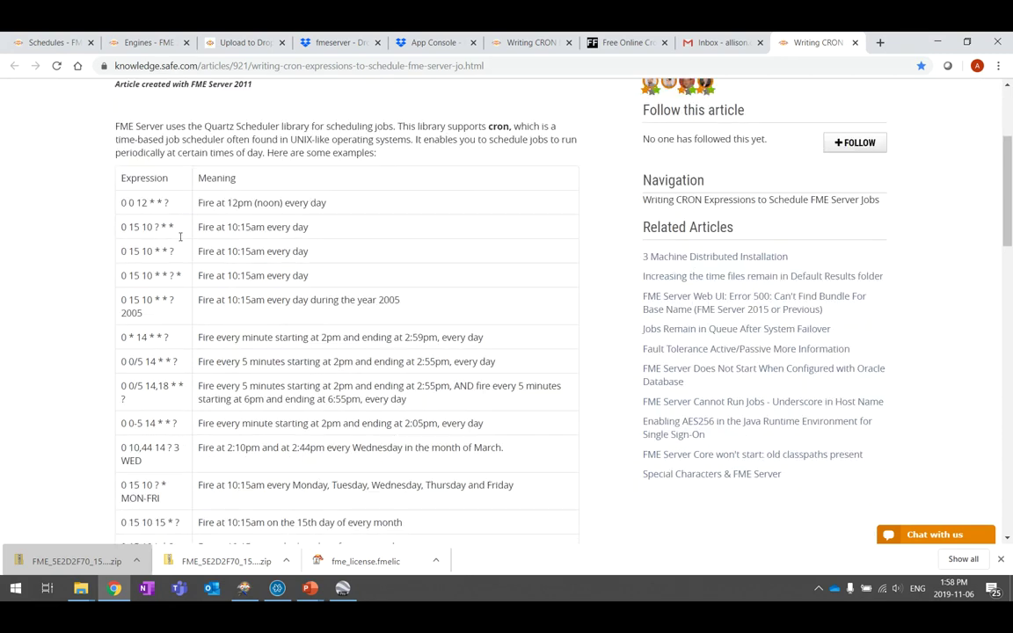
{"action": "scroll", "coordinate": [278, 254], "scroll_direction": "down", "scroll_amount": 1}
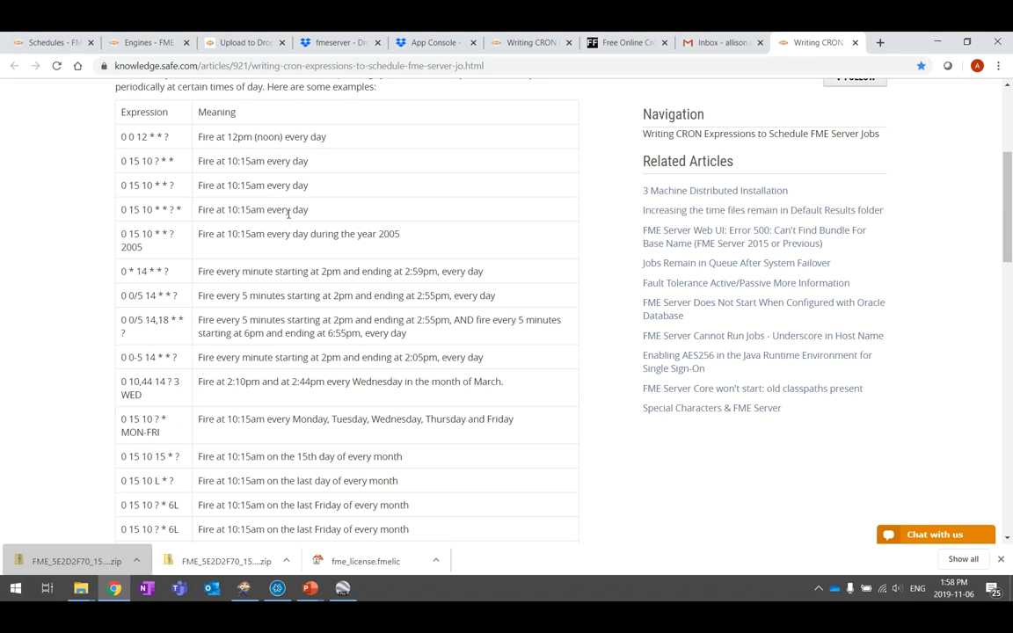
{"action": "left_click_drag", "start_coordinate": [210, 137], "coordinate": [328, 135]}
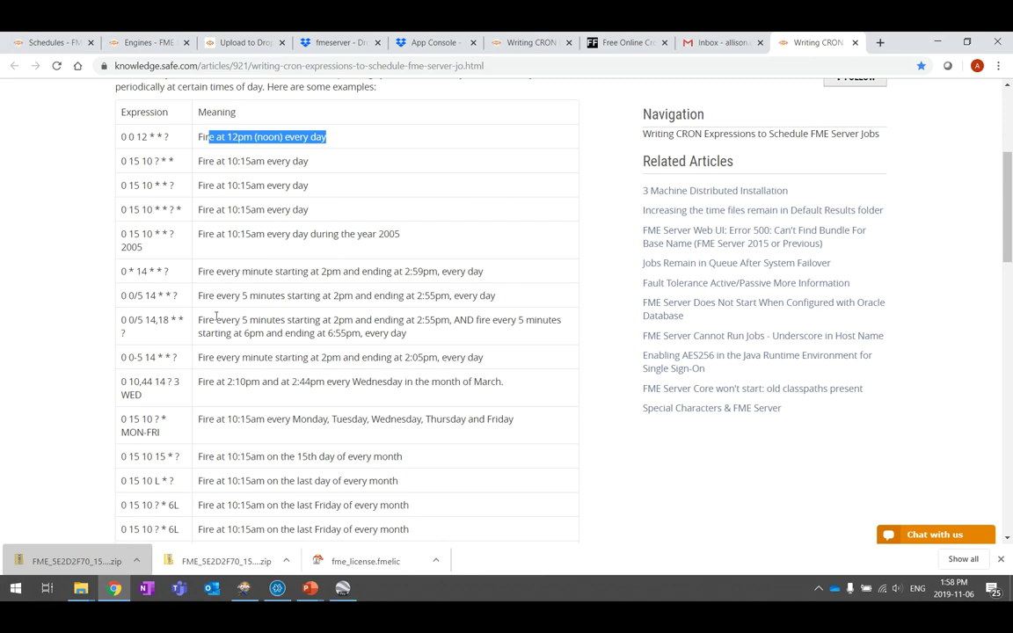
{"action": "left_click_drag", "start_coordinate": [201, 320], "coordinate": [286, 320]}
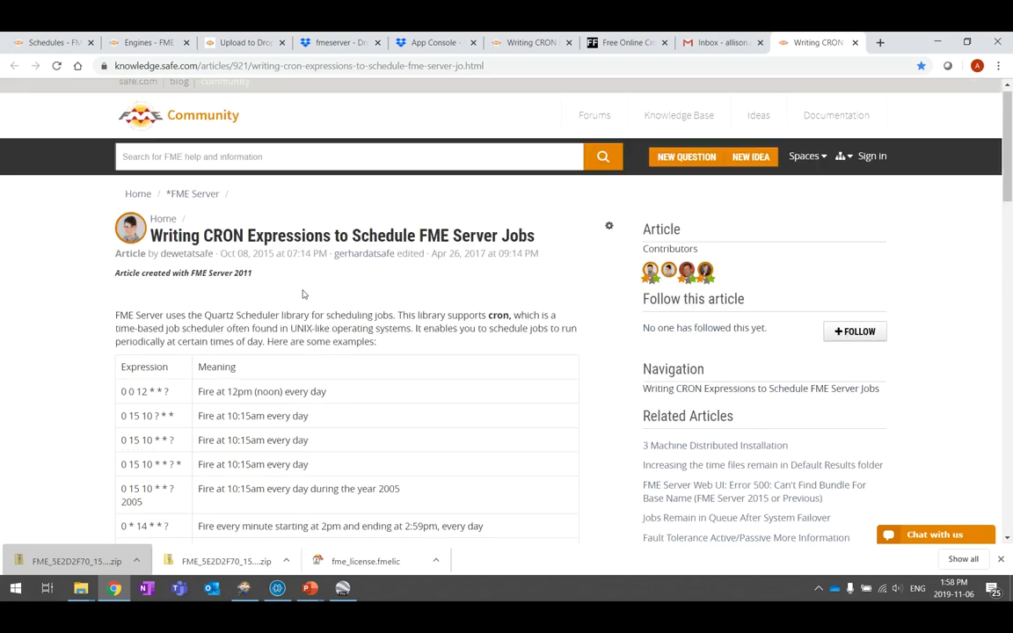
{"action": "scroll", "coordinate": [299, 296], "scroll_direction": "down", "scroll_amount": 8}
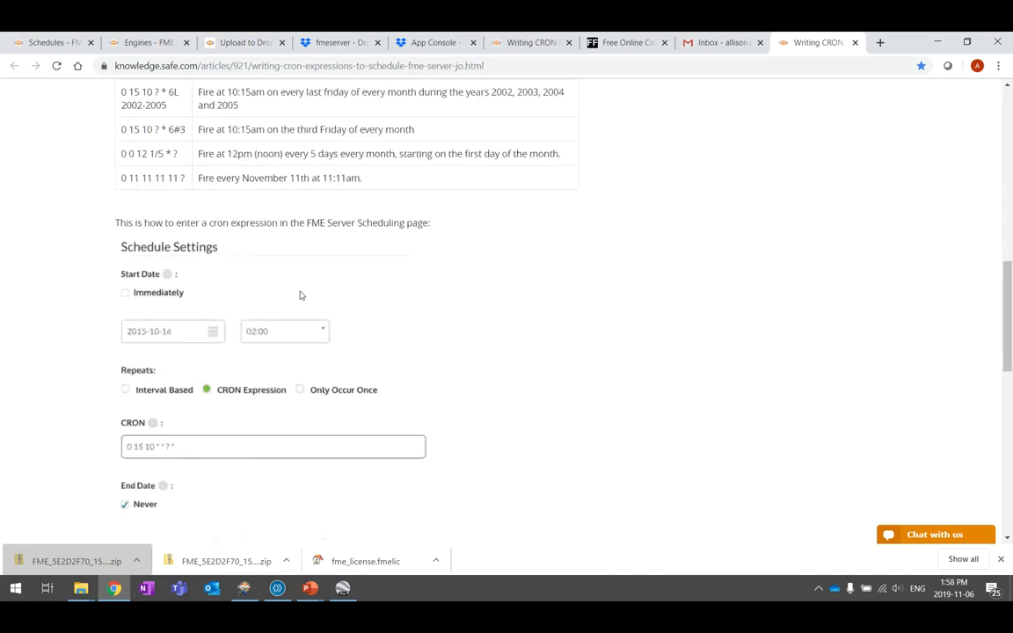
{"action": "scroll", "coordinate": [299, 295], "scroll_direction": "down", "scroll_amount": 1}
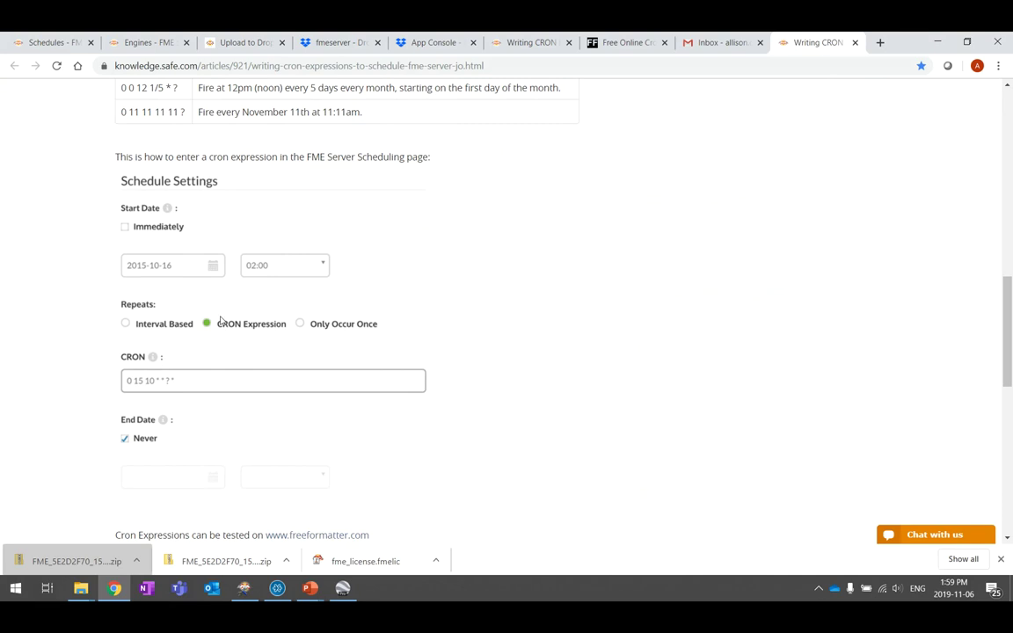
{"action": "scroll", "coordinate": [285, 321], "scroll_direction": "down", "scroll_amount": 1}
{"action": "scroll", "coordinate": [489, 314], "scroll_direction": "up", "scroll_amount": 10}
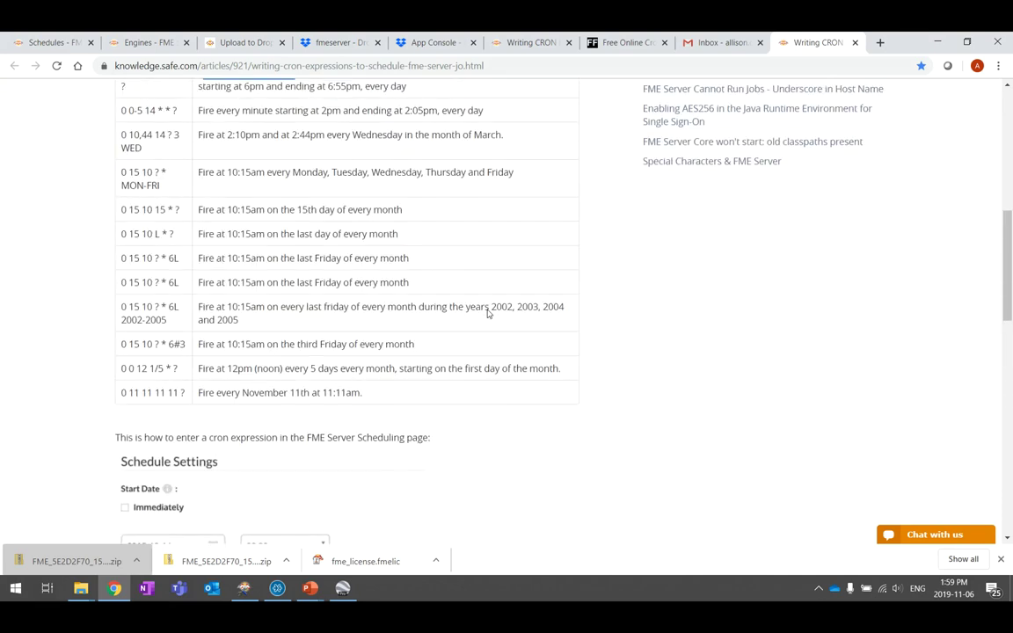
{"action": "left_click", "coordinate": [309, 588]}
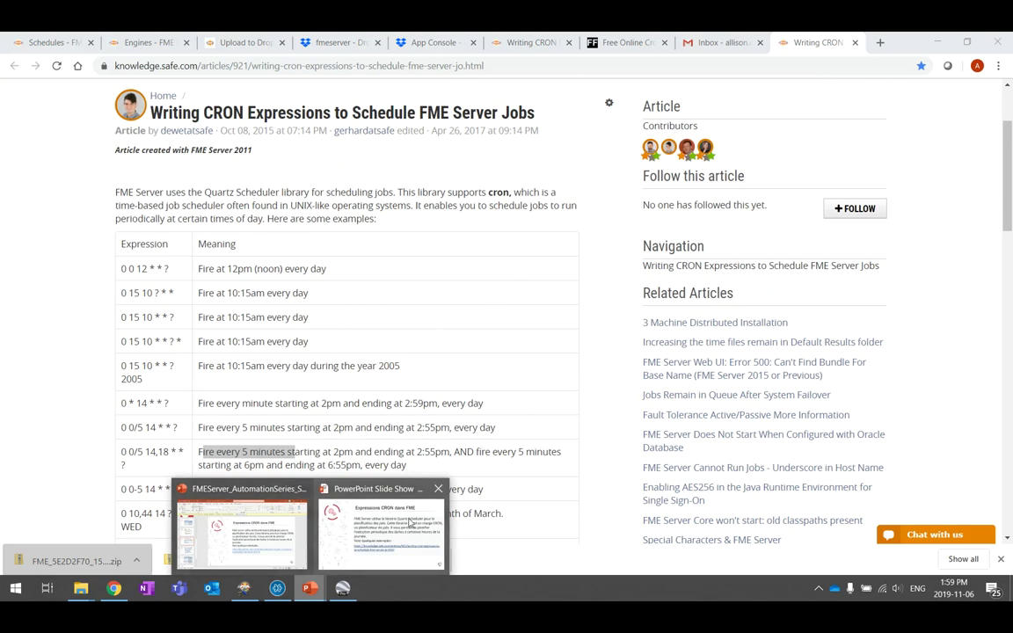
Advance the running slide show to the CRON resources slide and open the cron generator link
{"action": "left_click", "coordinate": [370, 528]}
{"action": "key", "text": "Right"}
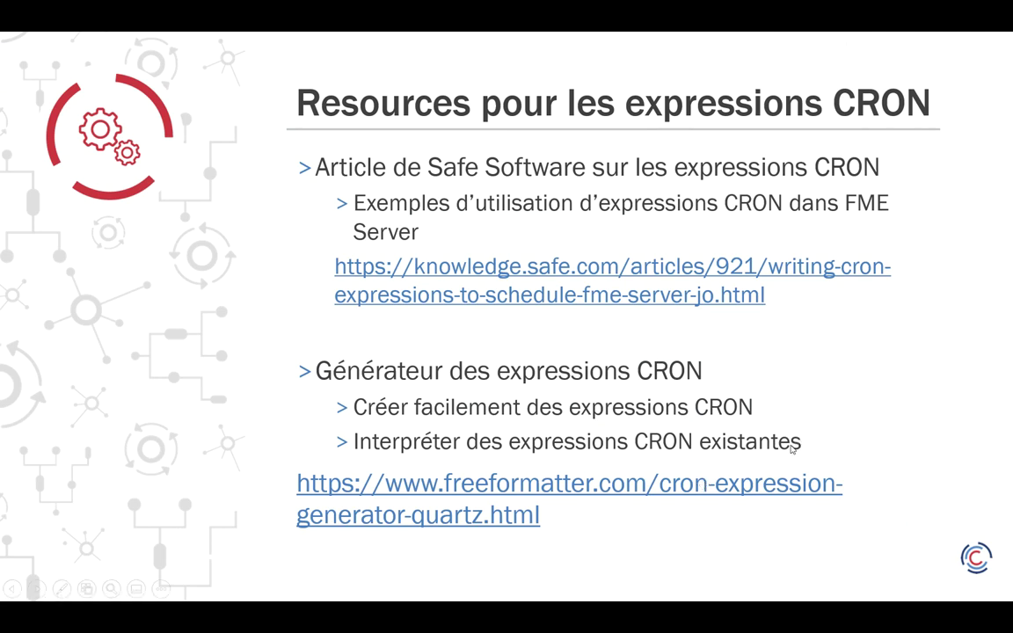
{"action": "left_click", "coordinate": [431, 488]}
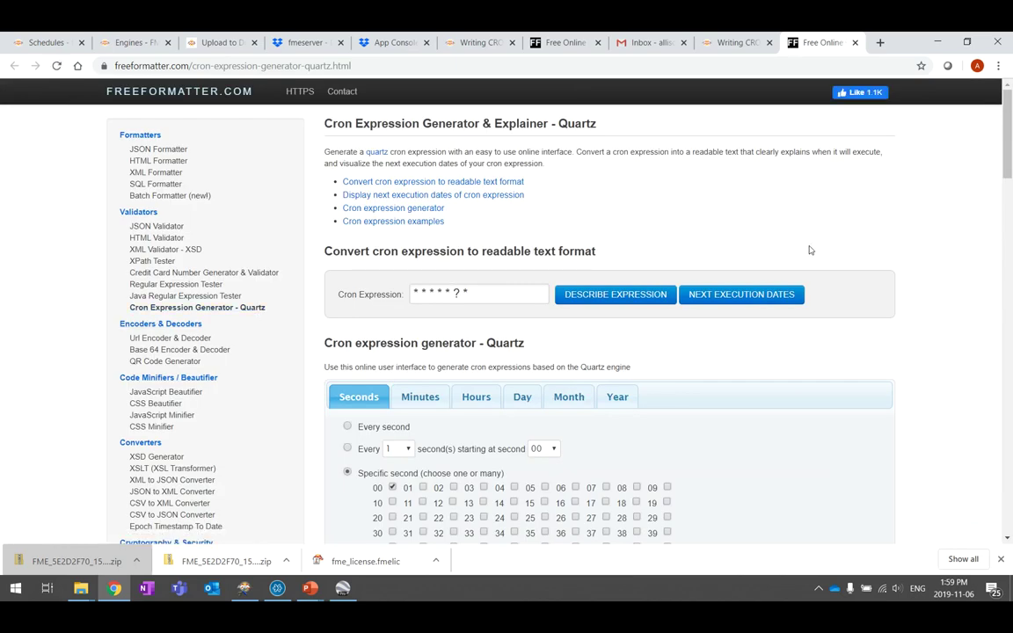
Restrict the cron schedule's days to Monday, Wednesday and Friday in the generator
{"action": "scroll", "coordinate": [810, 251], "scroll_direction": "down", "scroll_amount": 3}
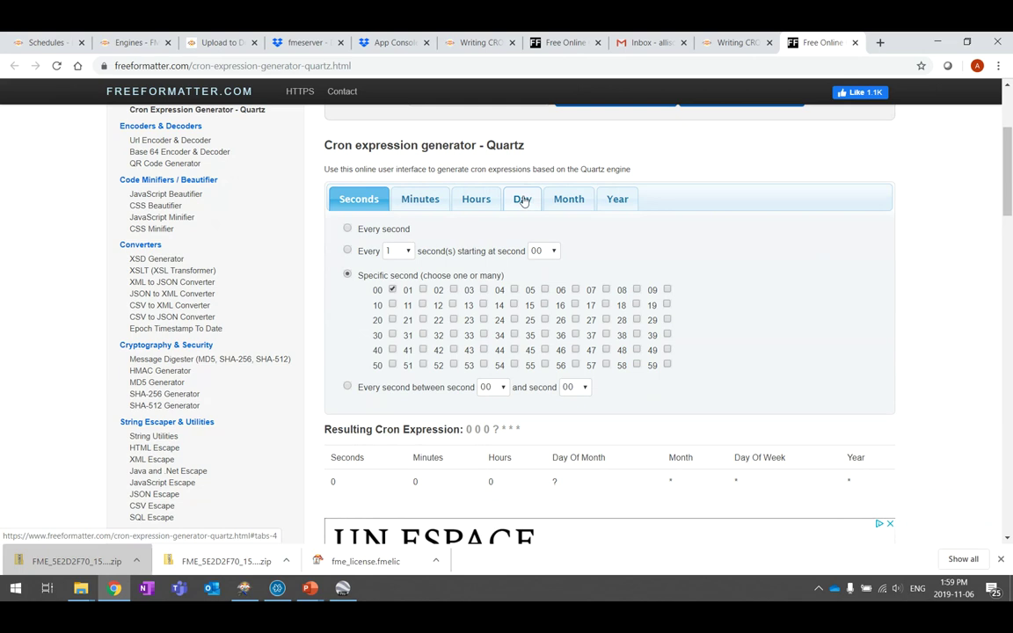
{"action": "left_click", "coordinate": [523, 201]}
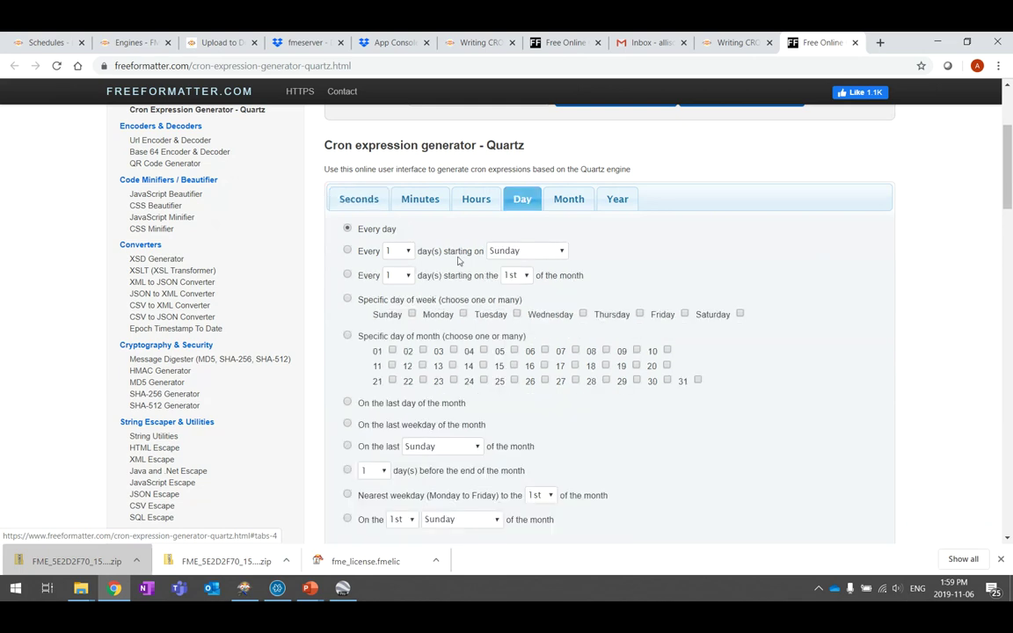
{"action": "left_click", "coordinate": [463, 315]}
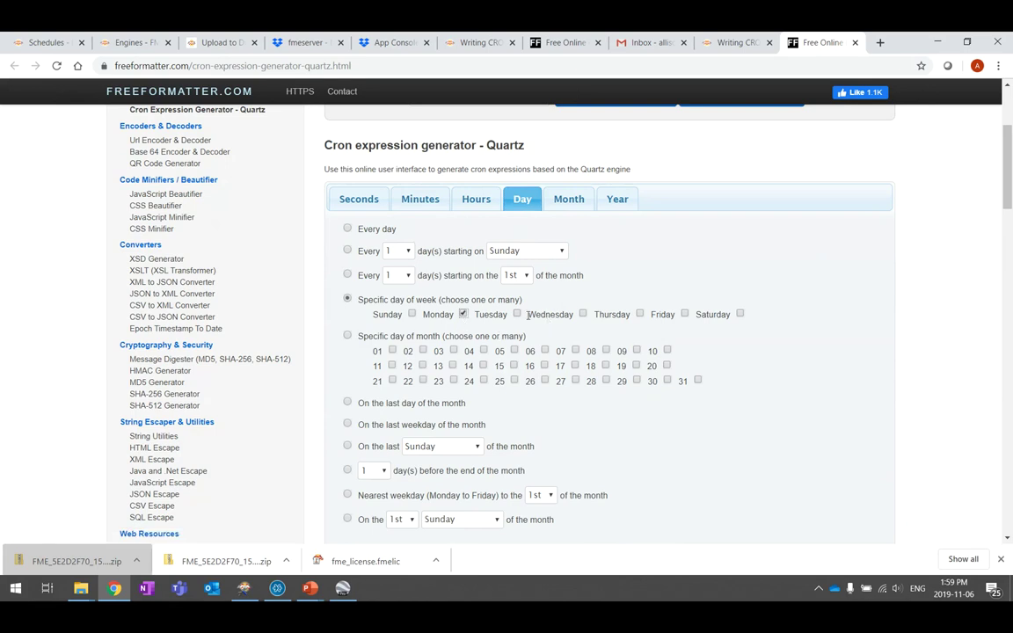
{"action": "left_click", "coordinate": [464, 315]}
{"action": "left_click", "coordinate": [583, 315]}
{"action": "left_click", "coordinate": [685, 315]}
{"action": "scroll", "coordinate": [762, 356], "scroll_direction": "down", "scroll_amount": 3}
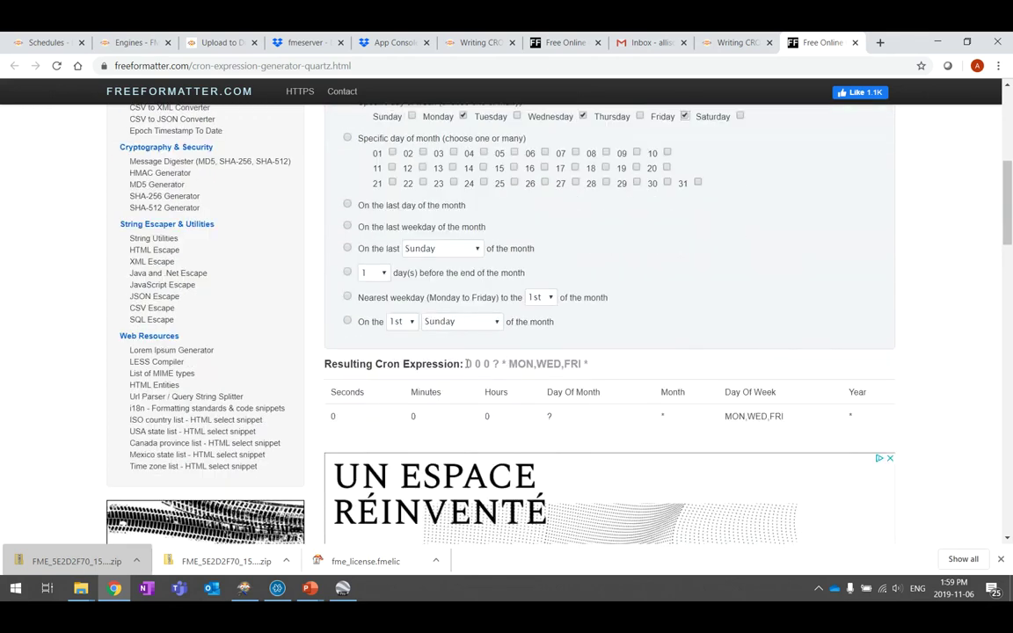
{"action": "left_click_drag", "start_coordinate": [467, 363], "coordinate": [592, 365]}
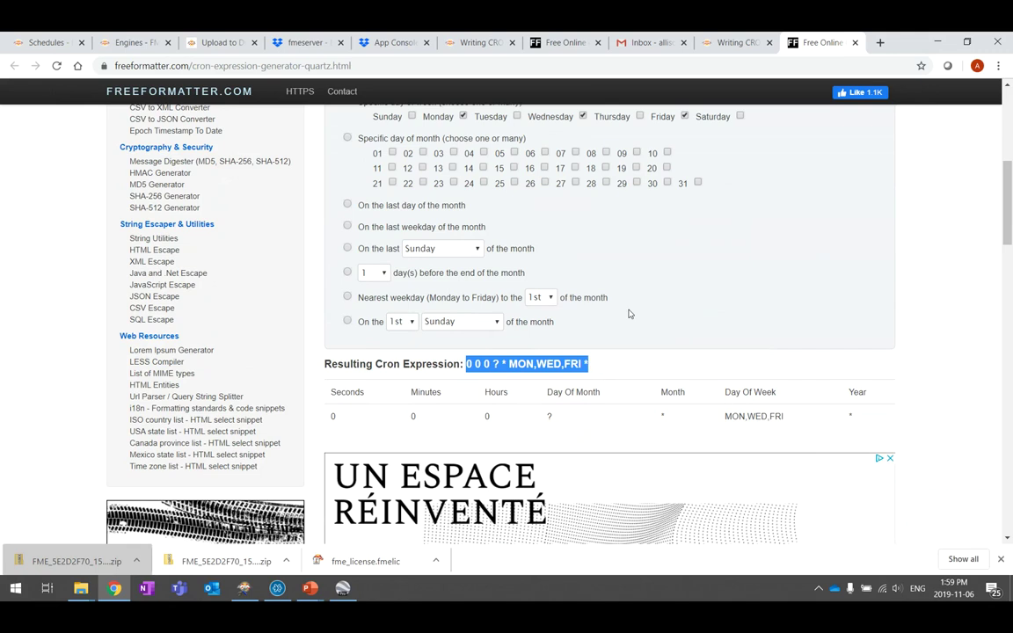
{"action": "scroll", "coordinate": [629, 314], "scroll_direction": "up", "scroll_amount": 3}
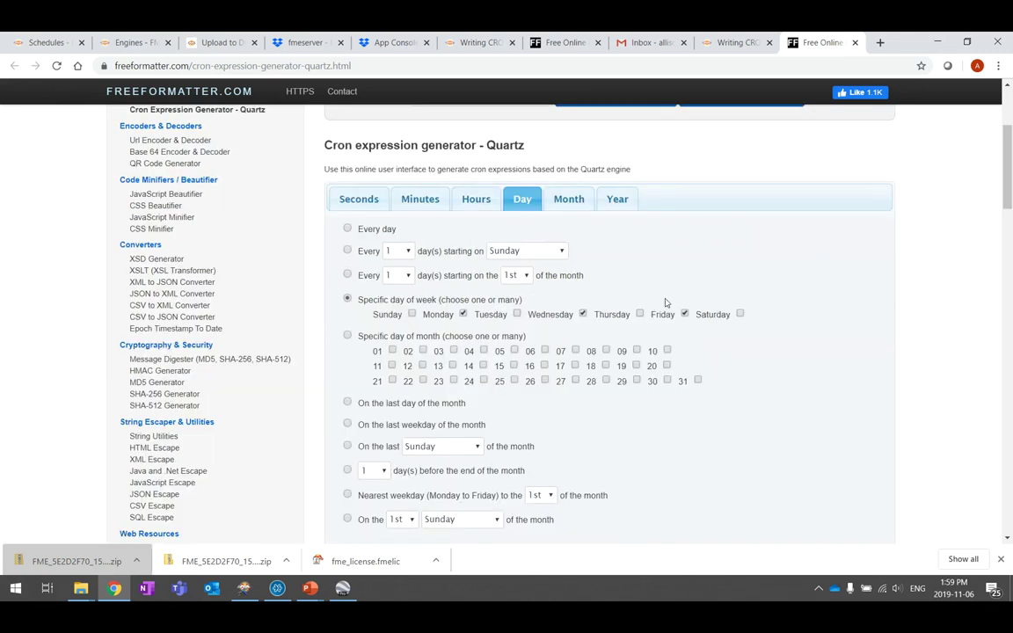
{"action": "scroll", "coordinate": [573, 309], "scroll_direction": "down", "scroll_amount": 3}
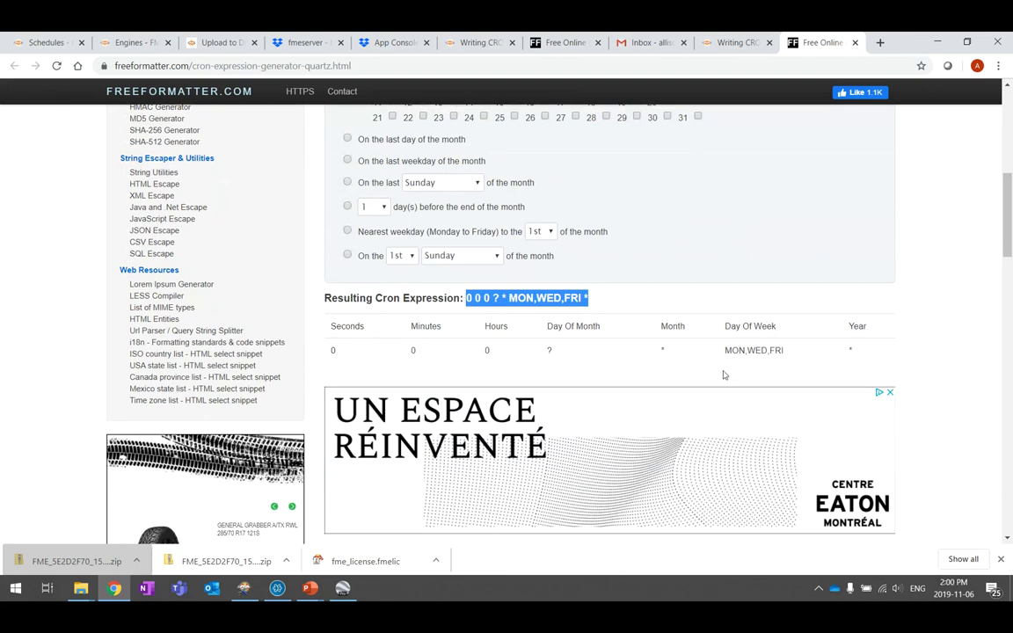
{"action": "scroll", "coordinate": [380, 321], "scroll_direction": "up", "scroll_amount": 3}
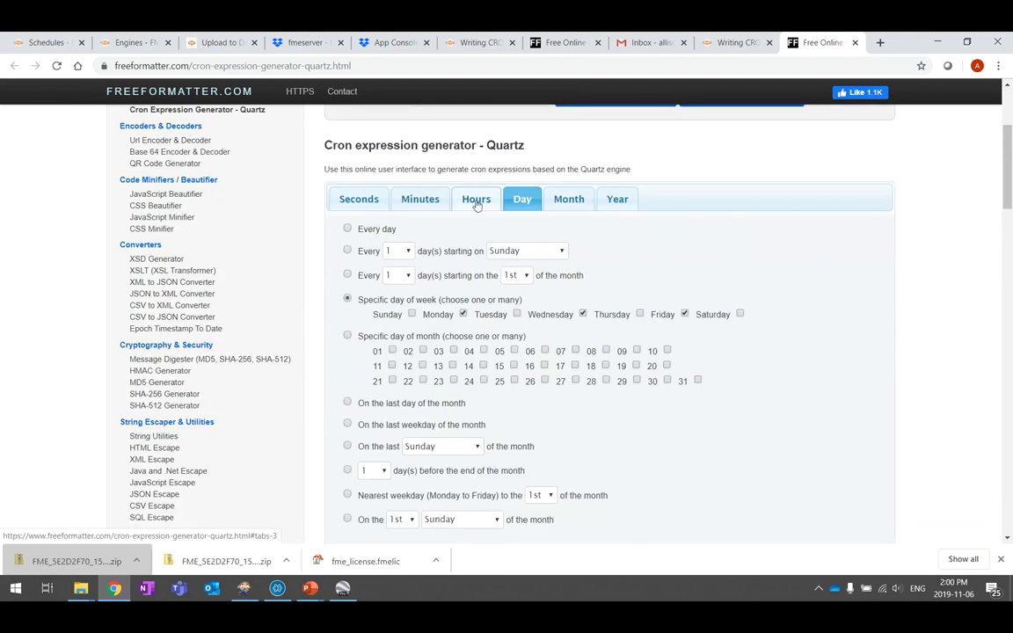
Replace hour 00 with hours 06, 12 and 17, giving 0 0 6,12,17 ? * MON,WED,FRI *
{"action": "left_click", "coordinate": [469, 199]}
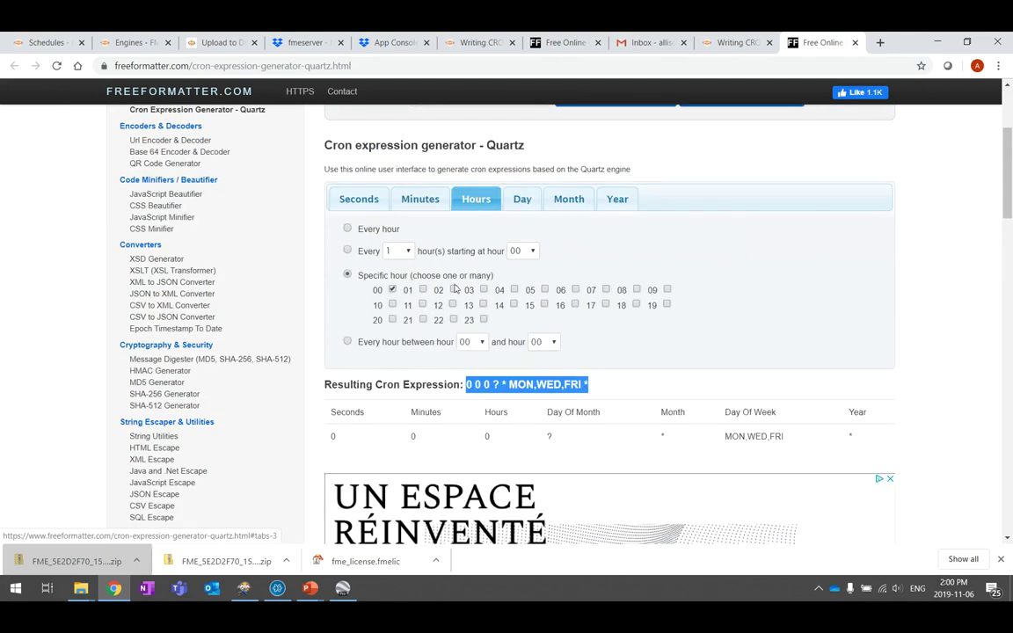
{"action": "left_click", "coordinate": [392, 289]}
{"action": "left_click", "coordinate": [575, 289]}
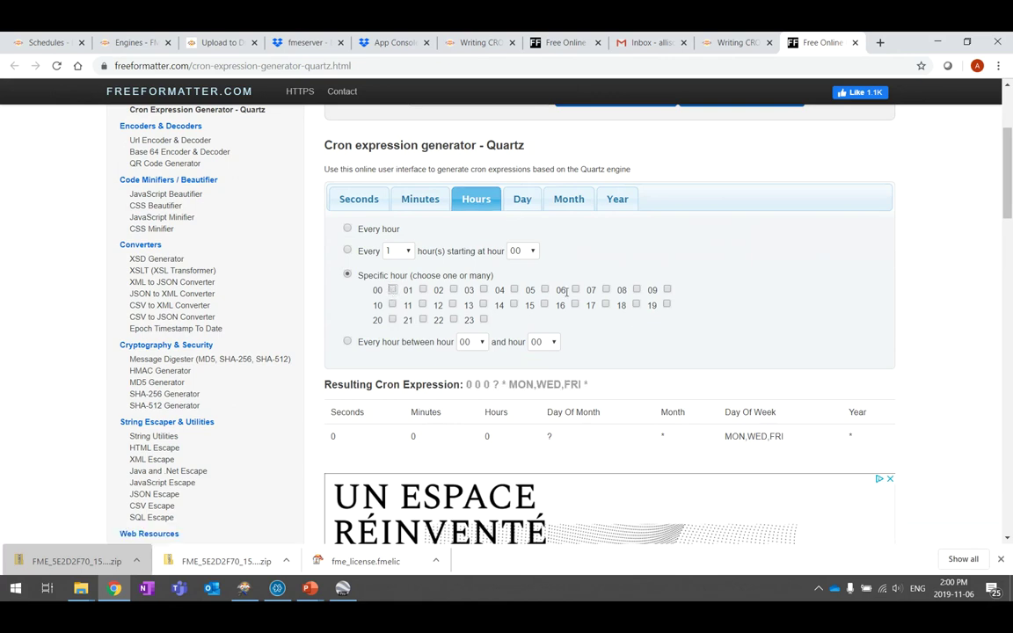
{"action": "left_click", "coordinate": [453, 303]}
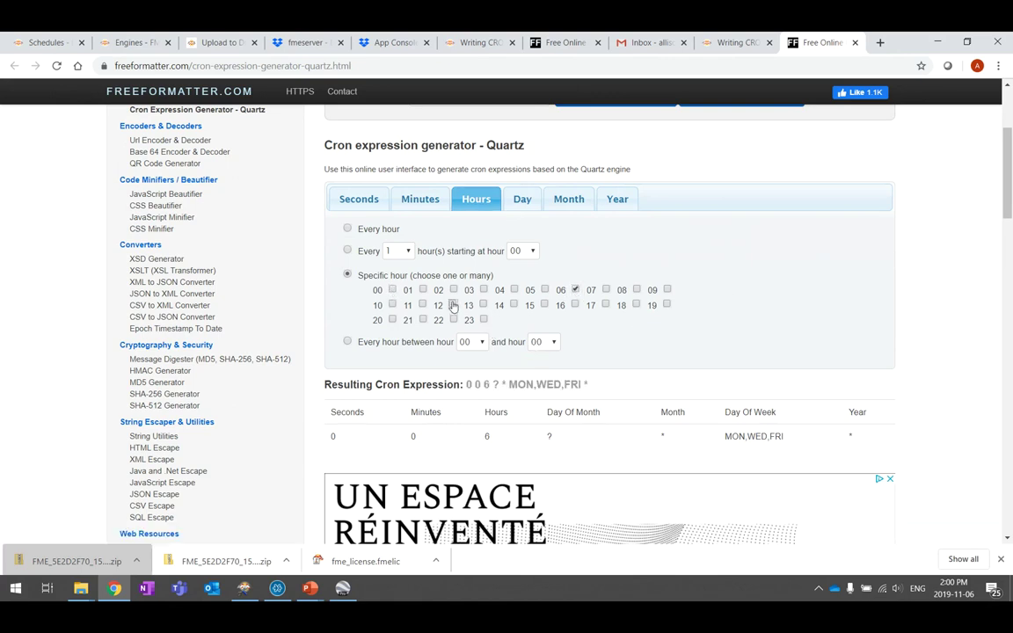
{"action": "left_click", "coordinate": [605, 304]}
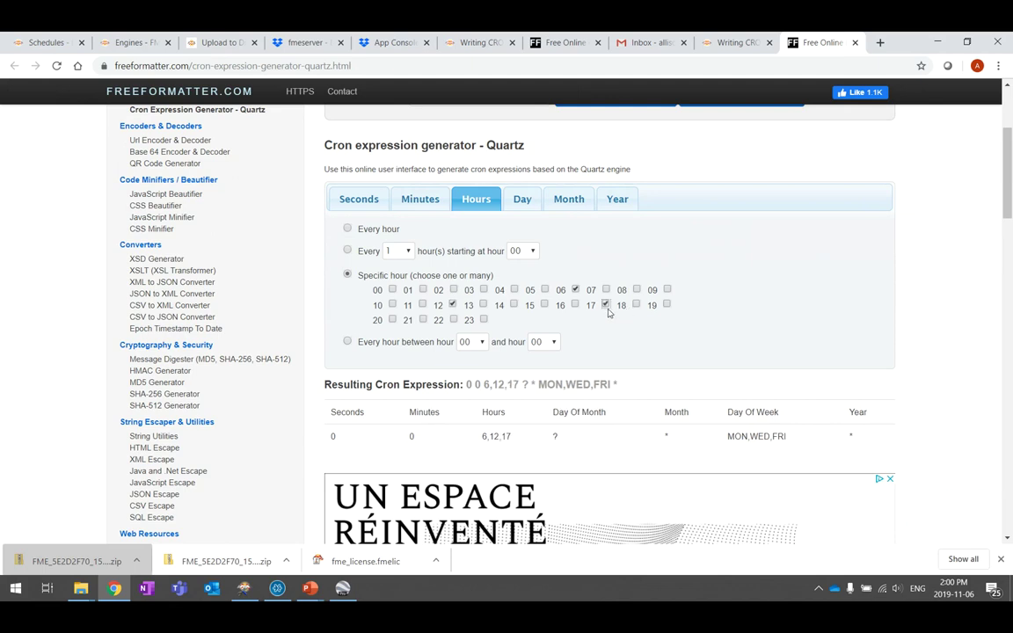
{"action": "scroll", "coordinate": [605, 314], "scroll_direction": "down", "scroll_amount": 1}
{"action": "scroll", "coordinate": [605, 314], "scroll_direction": "down", "scroll_amount": 3}
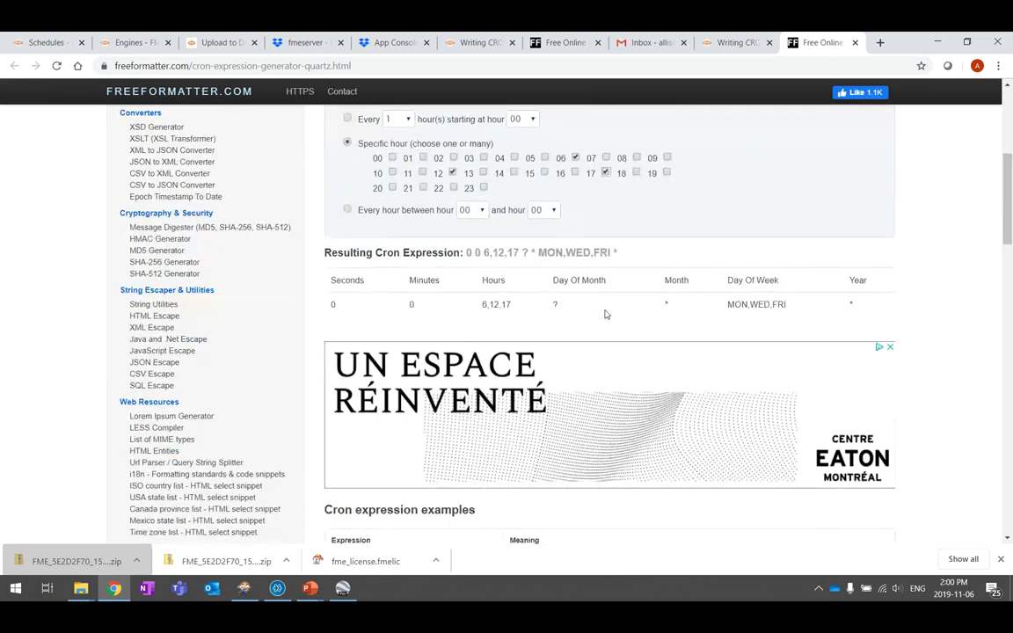
{"action": "left_click_drag", "start_coordinate": [466, 253], "coordinate": [619, 253]}
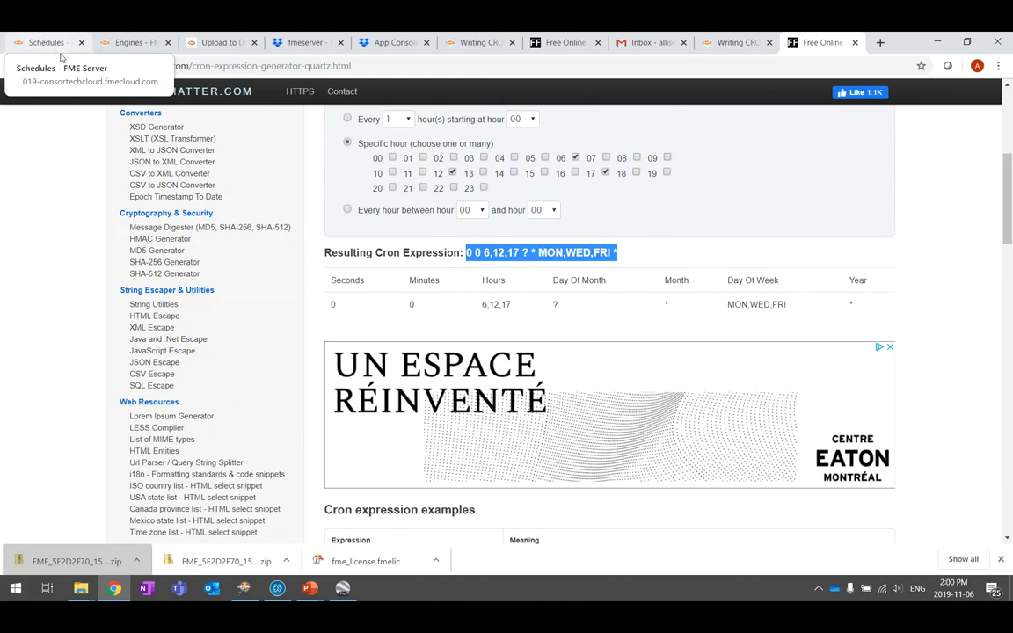
Open the CityView Updates schedule and select its cron expression 0 0 6 ? * MON-FRI
{"action": "left_click", "coordinate": [51, 42]}
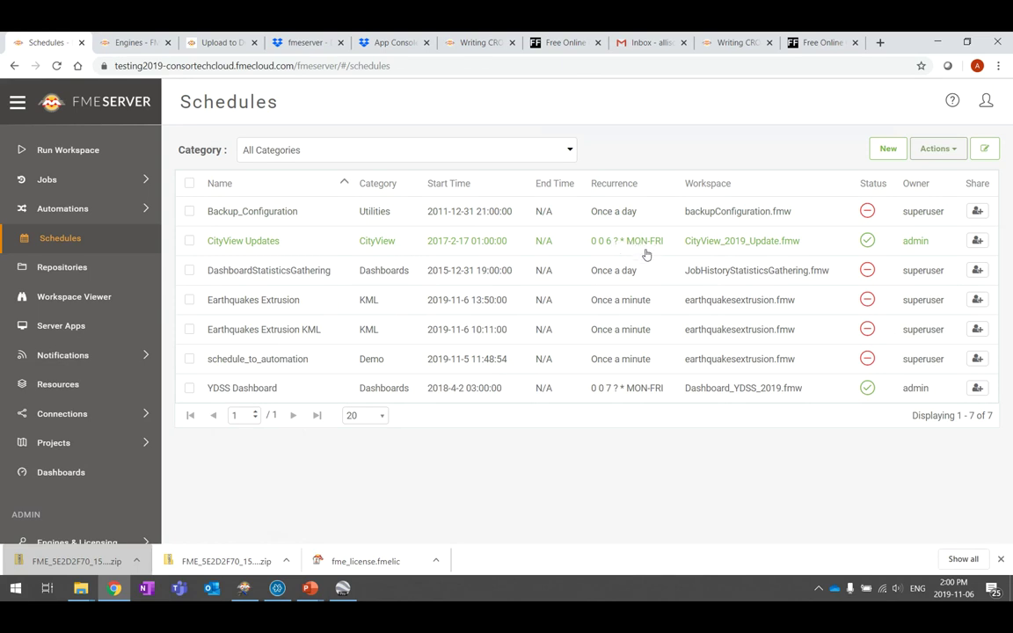
{"action": "left_click_drag", "start_coordinate": [664, 246], "coordinate": [594, 248]}
{"action": "left_click", "coordinate": [651, 249]}
{"action": "scroll", "coordinate": [457, 276], "scroll_direction": "down", "scroll_amount": 2}
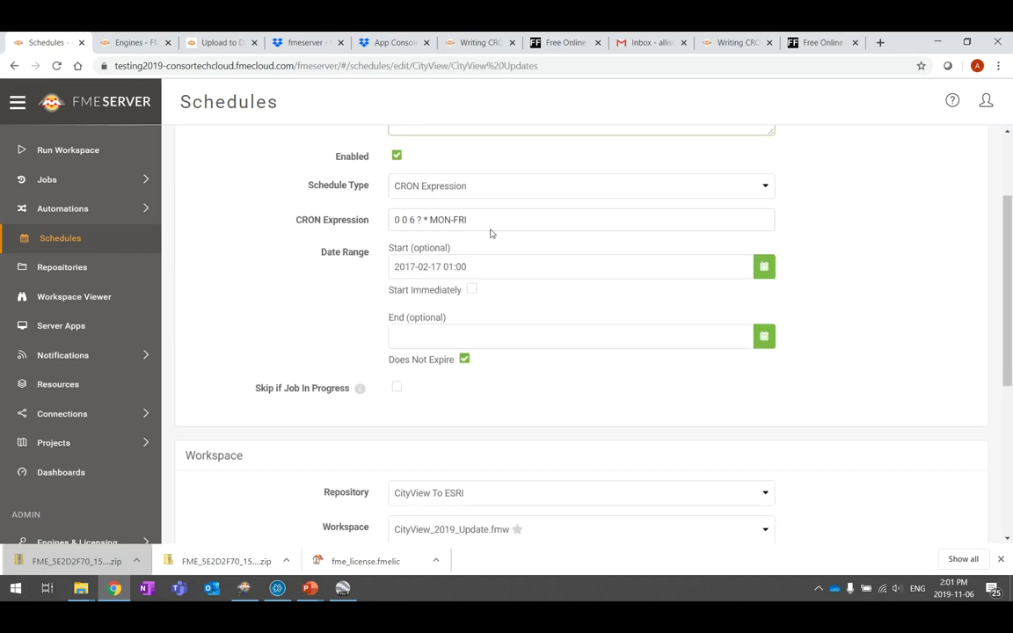
{"action": "left_click_drag", "start_coordinate": [498, 220], "coordinate": [373, 226]}
{"action": "key", "text": "ctrl+c"}
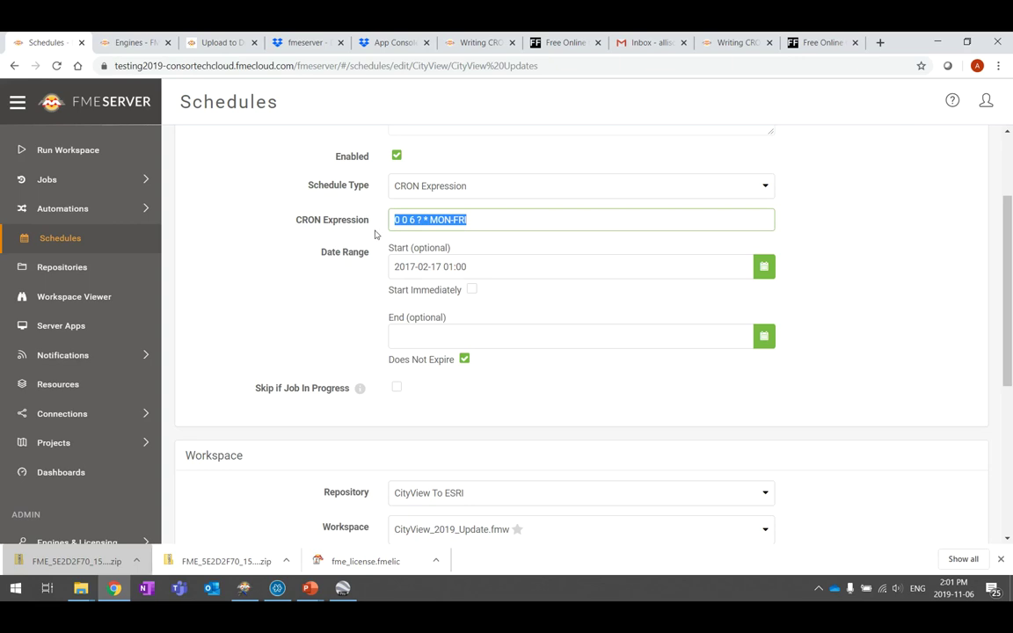
Paste 0 0 6 ? * MON-FRI into the FreeFormatter converter and list its next execution dates
{"action": "left_click", "coordinate": [820, 42]}
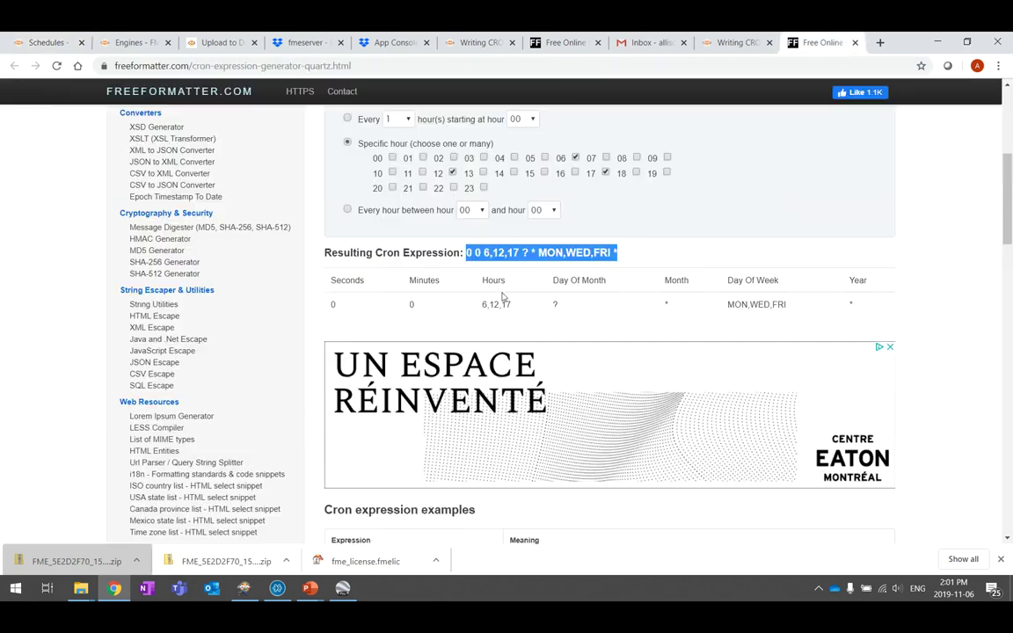
{"action": "scroll", "coordinate": [493, 291], "scroll_direction": "up", "scroll_amount": 4}
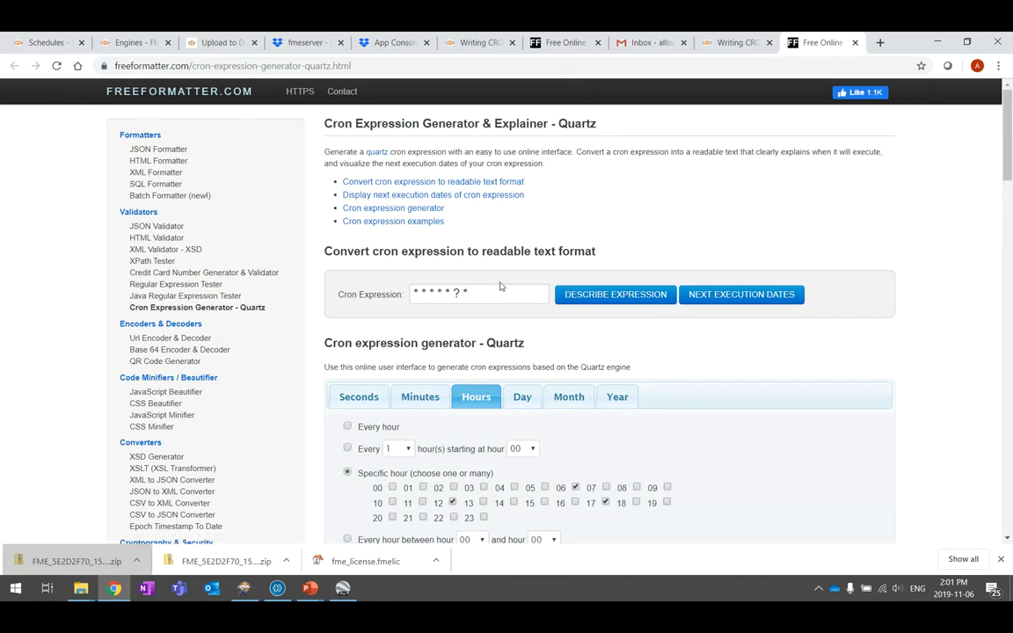
{"action": "left_click_drag", "start_coordinate": [486, 294], "coordinate": [374, 293]}
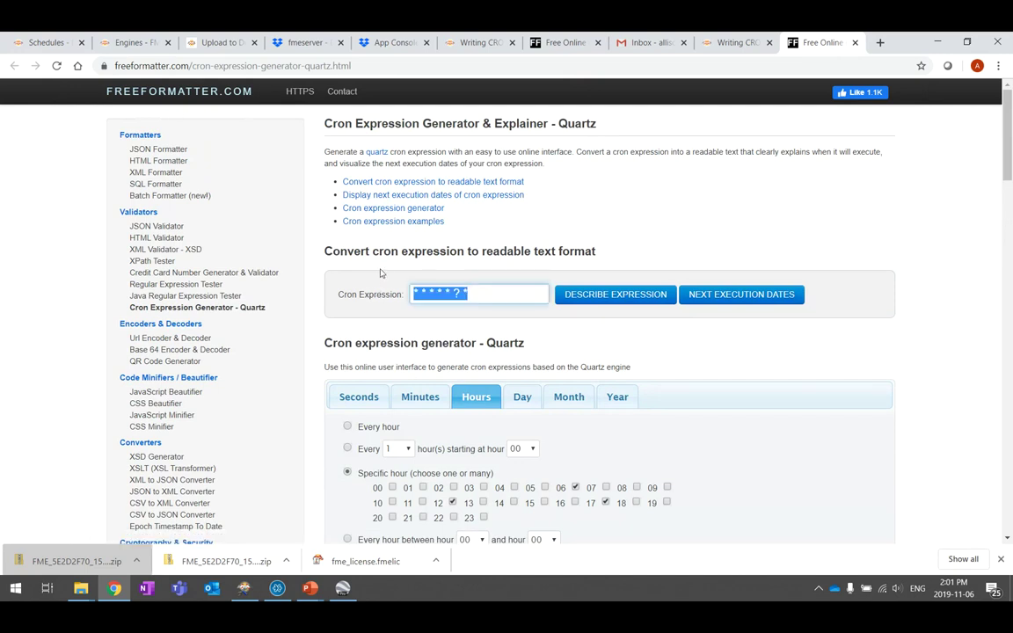
{"action": "key", "text": "ctrl+v"}
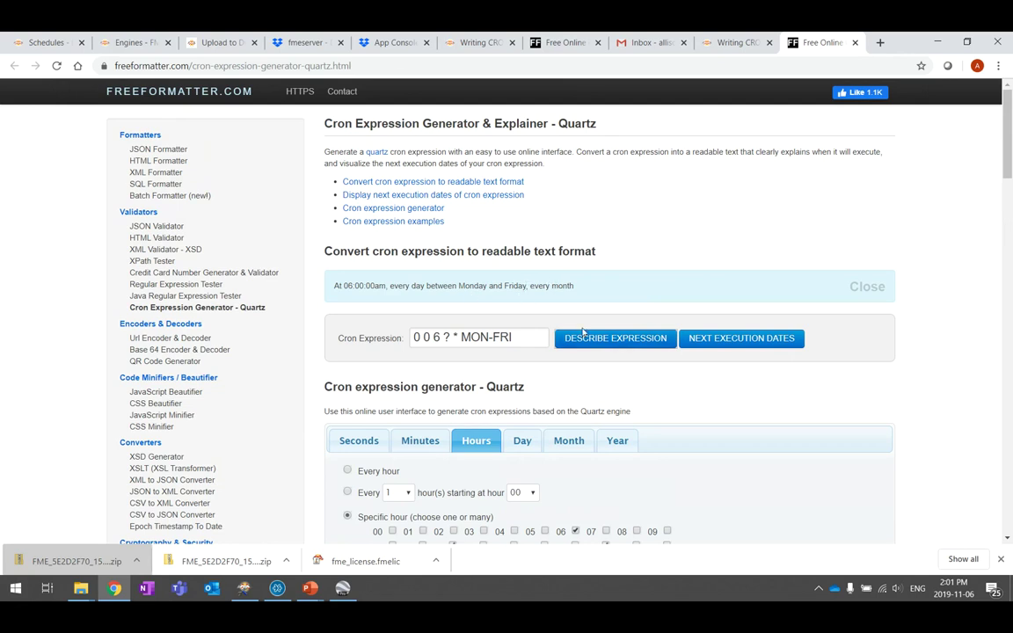
{"action": "left_click", "coordinate": [786, 342]}
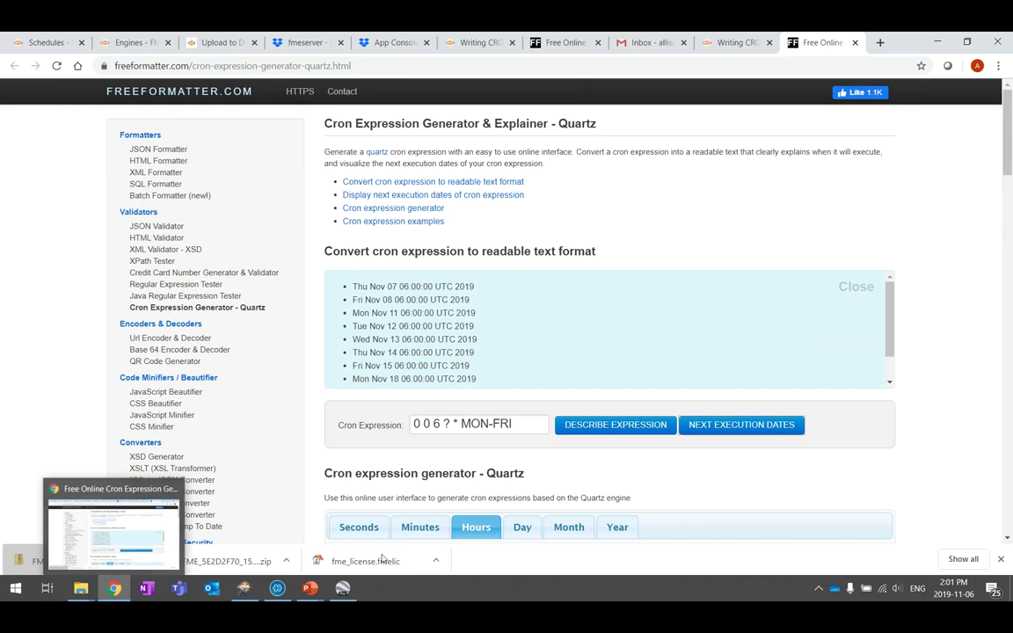
Return to FME Server's CityView Updates schedule and expand Automations in the sidebar
{"action": "left_click", "coordinate": [39, 42]}
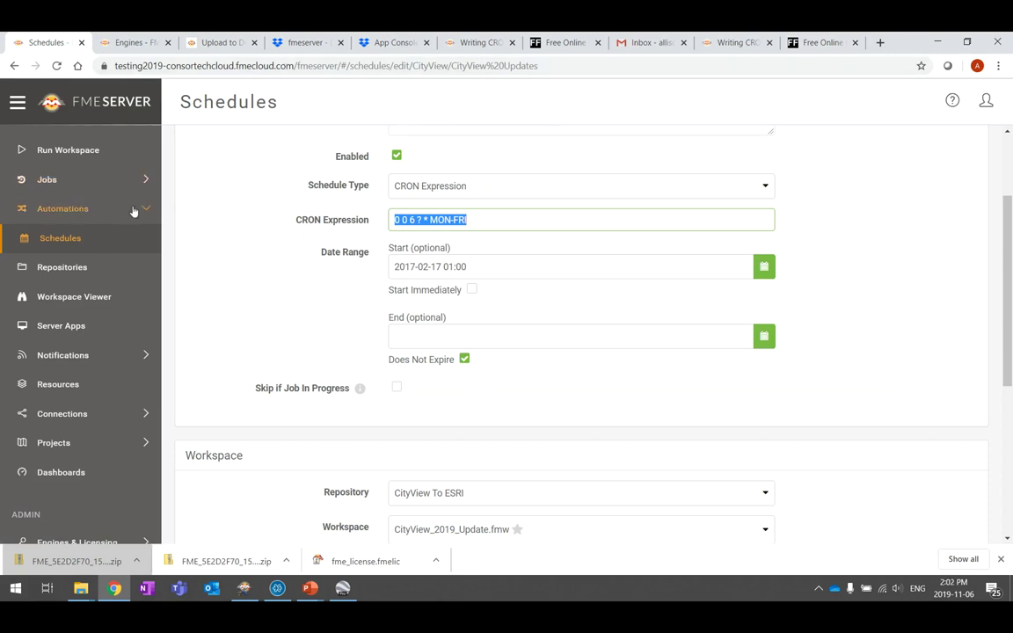
{"action": "left_click", "coordinate": [79, 209]}
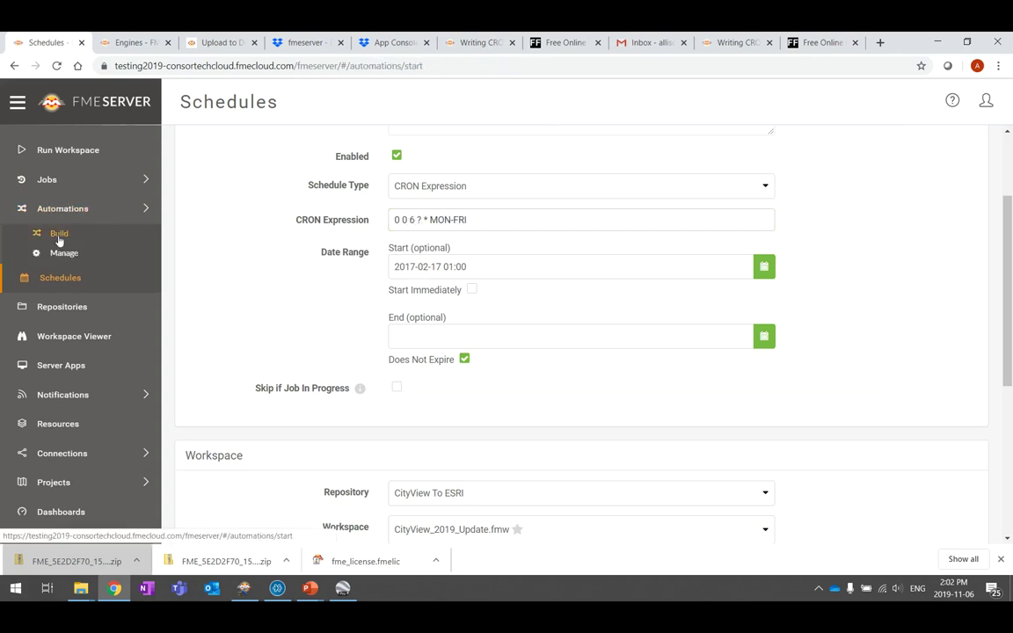
Open the Earthquakes Automation from the Automations Manage list
{"action": "left_click", "coordinate": [58, 236]}
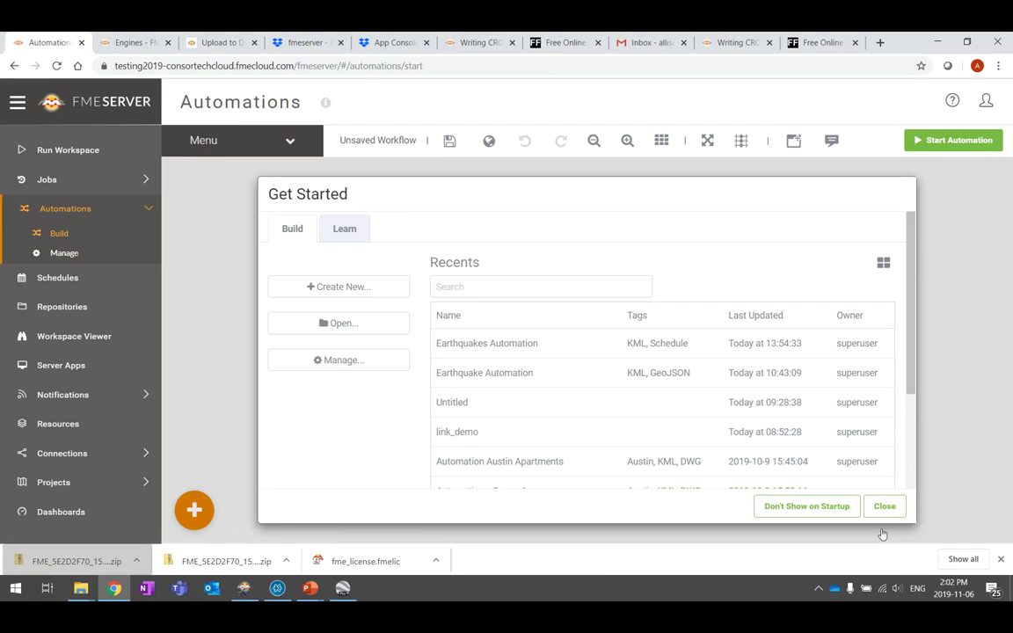
{"action": "left_click", "coordinate": [899, 507]}
{"action": "left_click", "coordinate": [67, 254]}
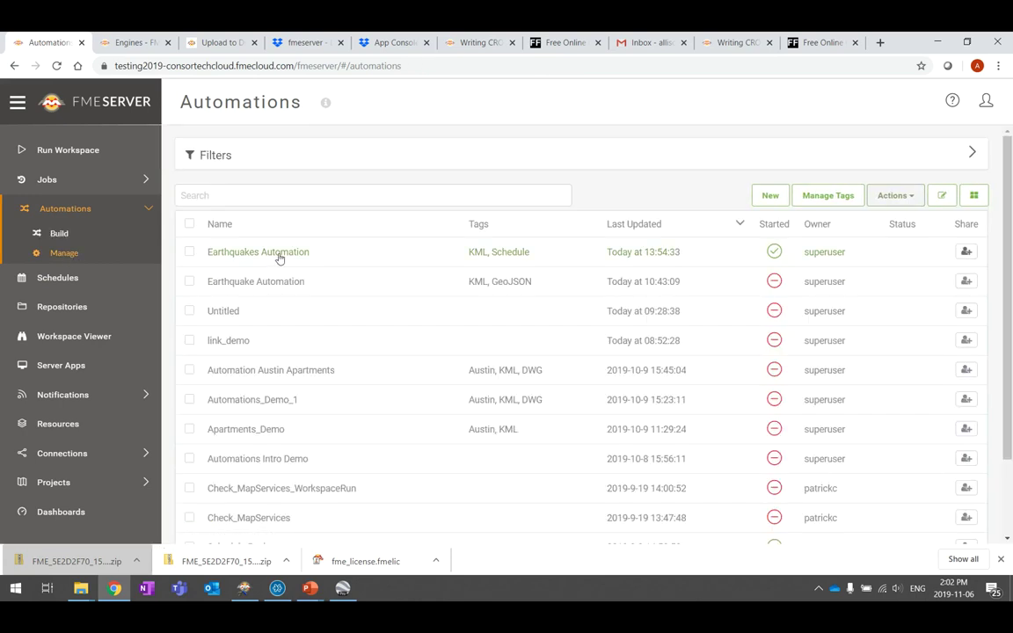
{"action": "left_click", "coordinate": [280, 254]}
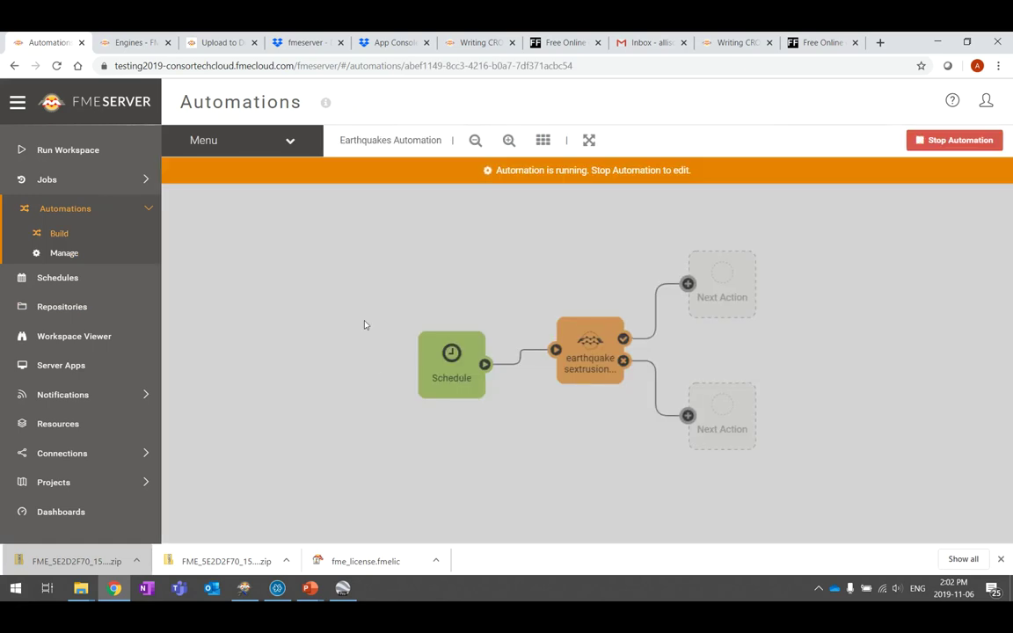
{"action": "left_click", "coordinate": [85, 190]}
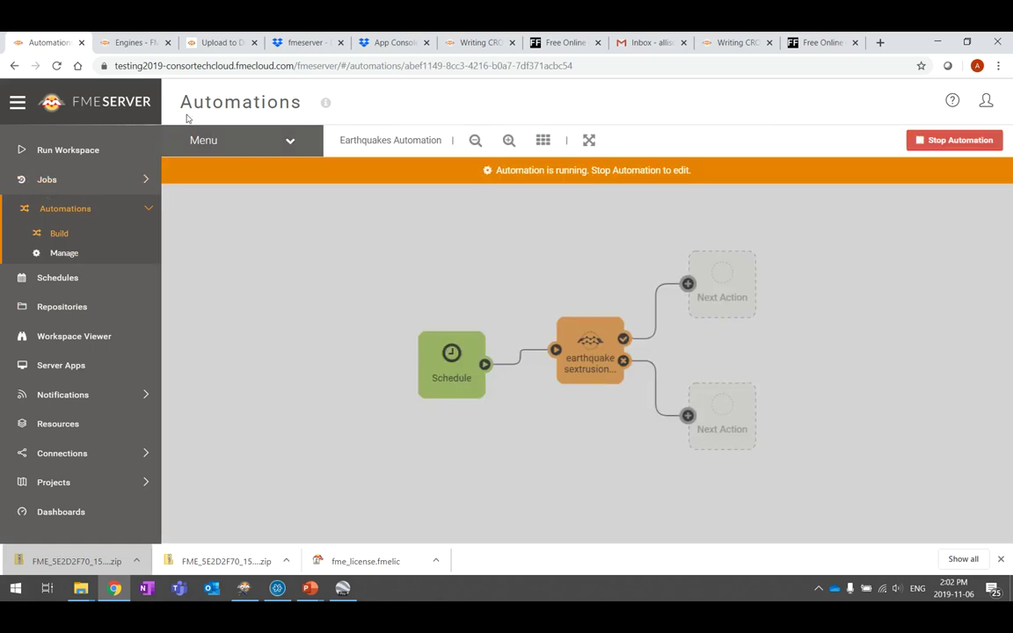
Stop the Earthquakes Automation and shift its Schedule and workspace nodes left
{"action": "left_click", "coordinate": [961, 142]}
{"action": "left_click_drag", "start_coordinate": [433, 365], "coordinate": [275, 341]}
{"action": "left_click_drag", "start_coordinate": [602, 366], "coordinate": [432, 357]}
{"action": "left_click", "coordinate": [442, 451]}
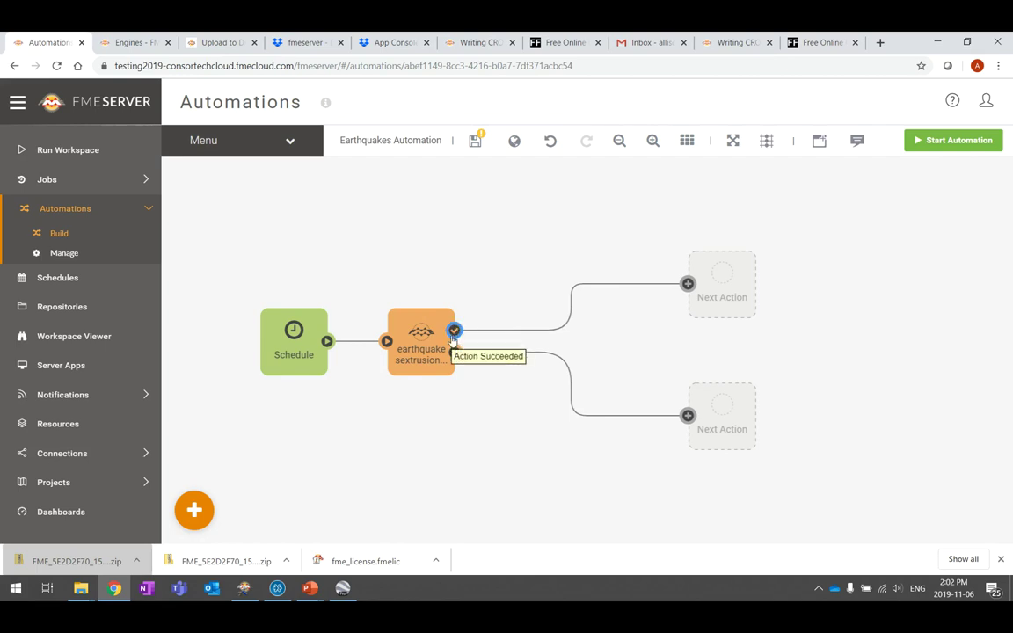
Attach an Upload to Dropbox action to the earthquakesextrusion workspace's success output
{"action": "left_click", "coordinate": [724, 289]}
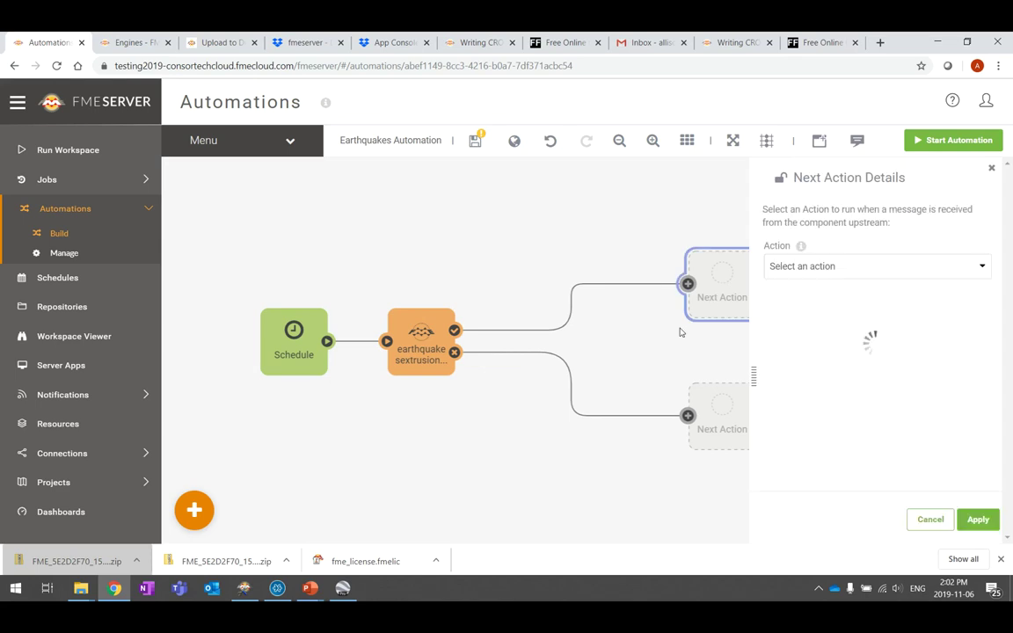
{"action": "left_click", "coordinate": [983, 265]}
{"action": "scroll", "coordinate": [919, 349], "scroll_direction": "down", "scroll_amount": 5}
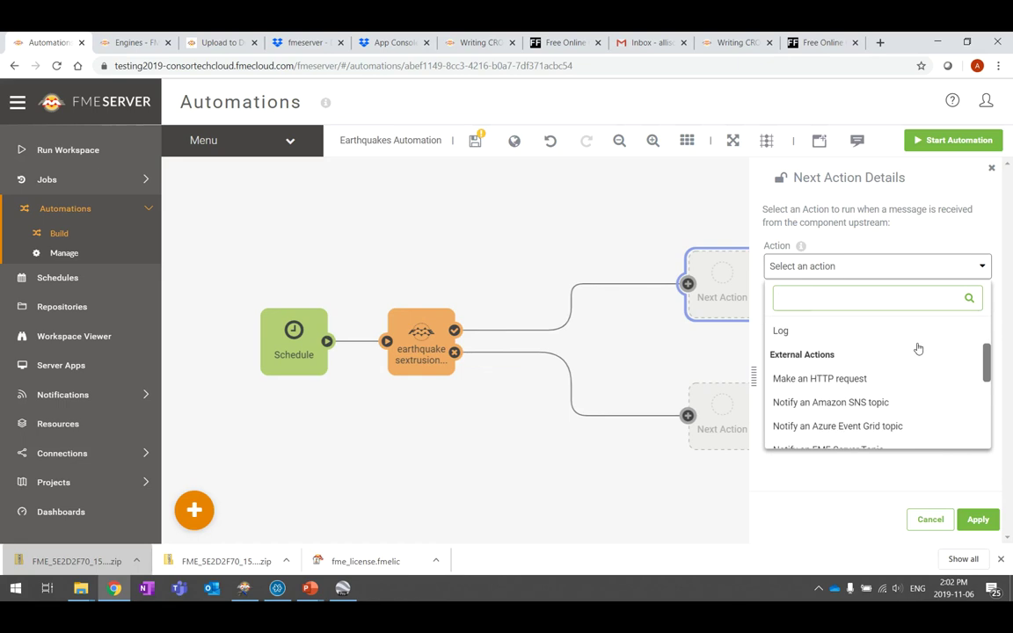
{"action": "scroll", "coordinate": [918, 349], "scroll_direction": "down", "scroll_amount": 2}
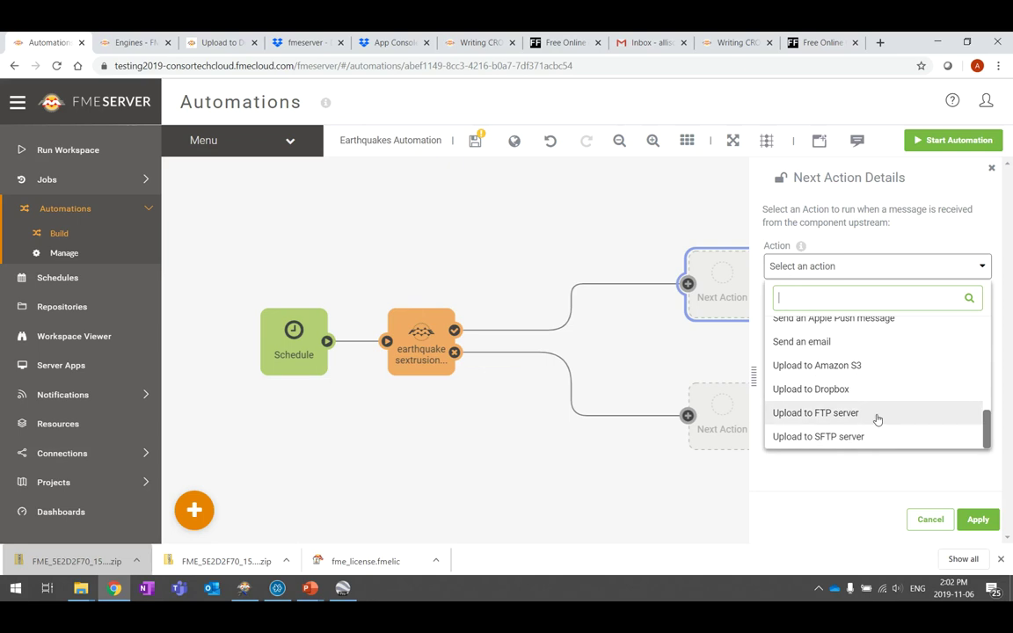
{"action": "left_click", "coordinate": [835, 390]}
{"action": "left_click_drag", "start_coordinate": [730, 293], "coordinate": [581, 290]}
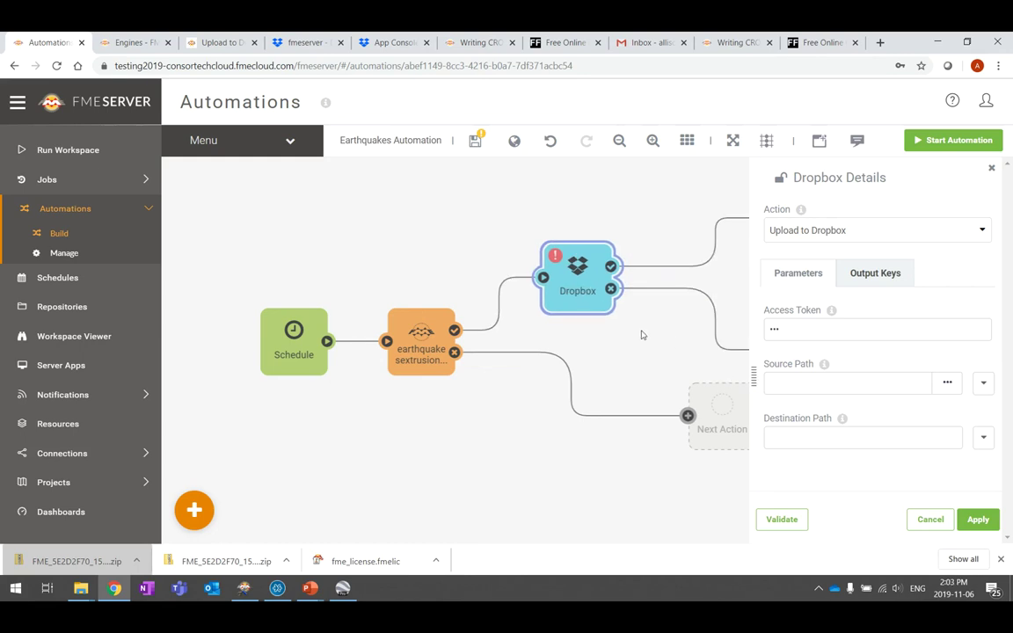
{"action": "left_click", "coordinate": [637, 344]}
{"action": "left_click", "coordinate": [583, 270]}
Check the Dropbox folder and Upload to Dropbox docs, then return to App Console's My apps
{"action": "left_click", "coordinate": [300, 44]}
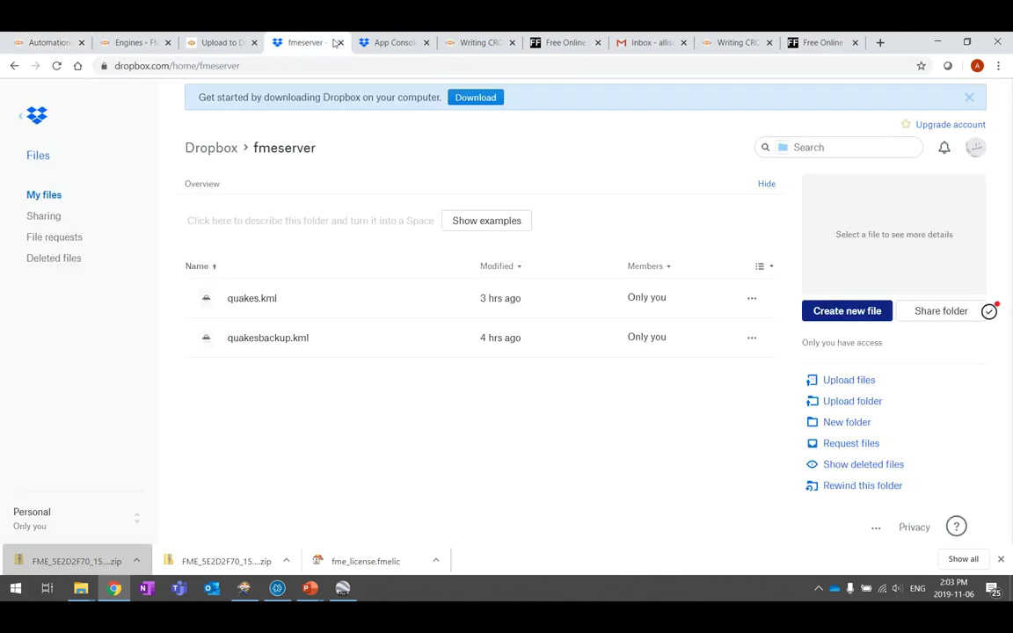
{"action": "left_click", "coordinate": [380, 42]}
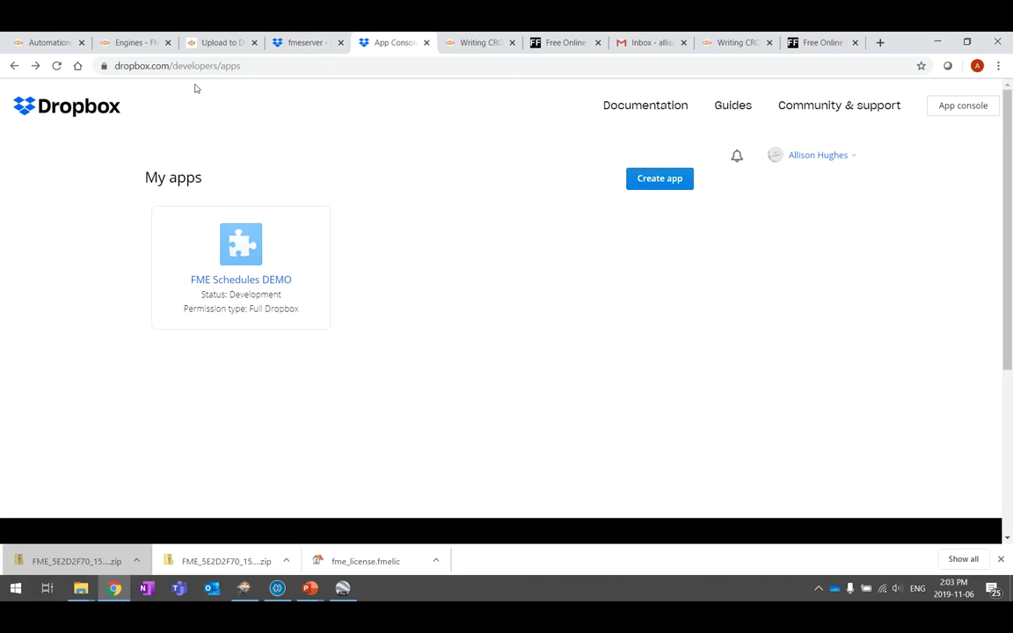
{"action": "left_click_drag", "start_coordinate": [116, 65], "coordinate": [237, 66]}
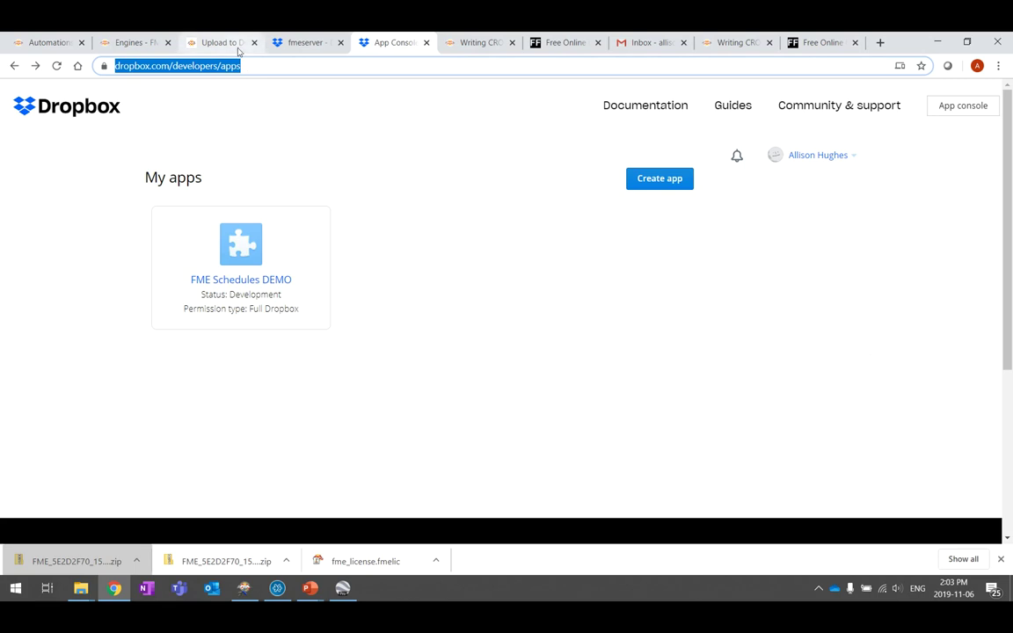
{"action": "left_click", "coordinate": [242, 68]}
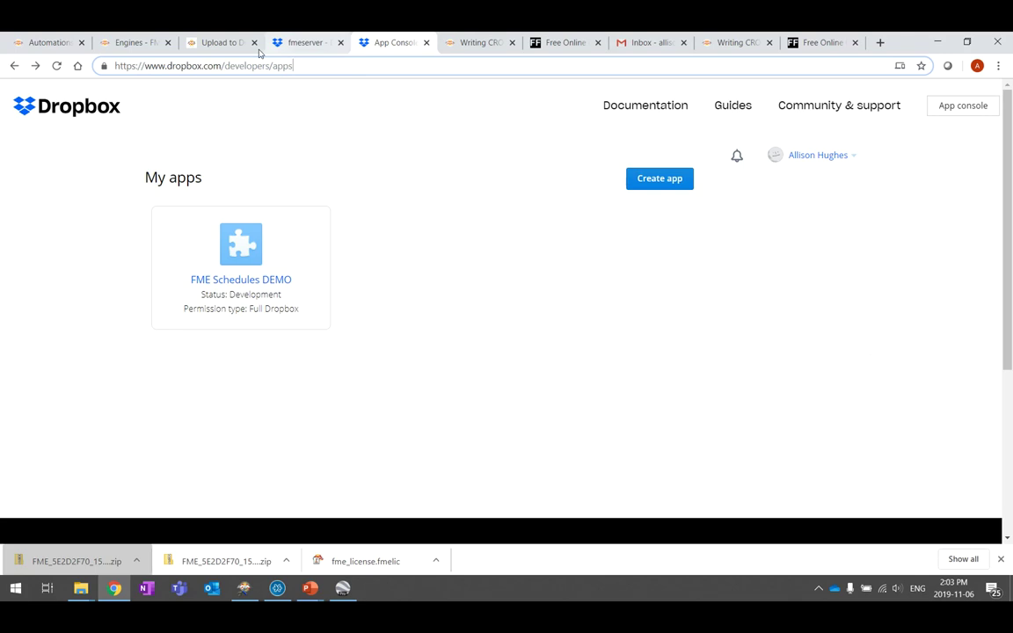
{"action": "left_click", "coordinate": [218, 45]}
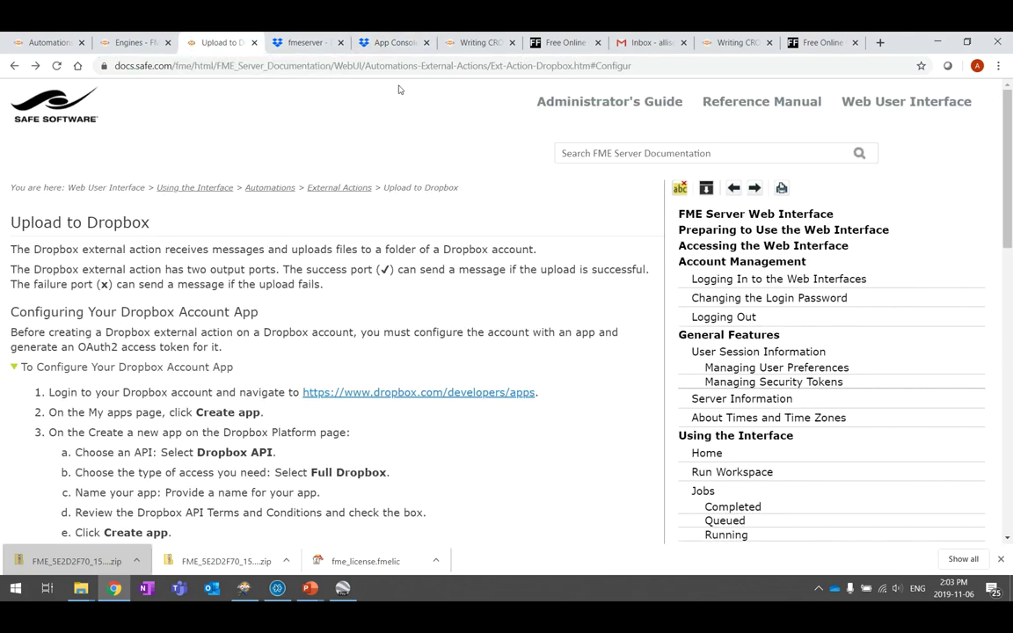
{"action": "scroll", "coordinate": [251, 264], "scroll_direction": "down", "scroll_amount": 1}
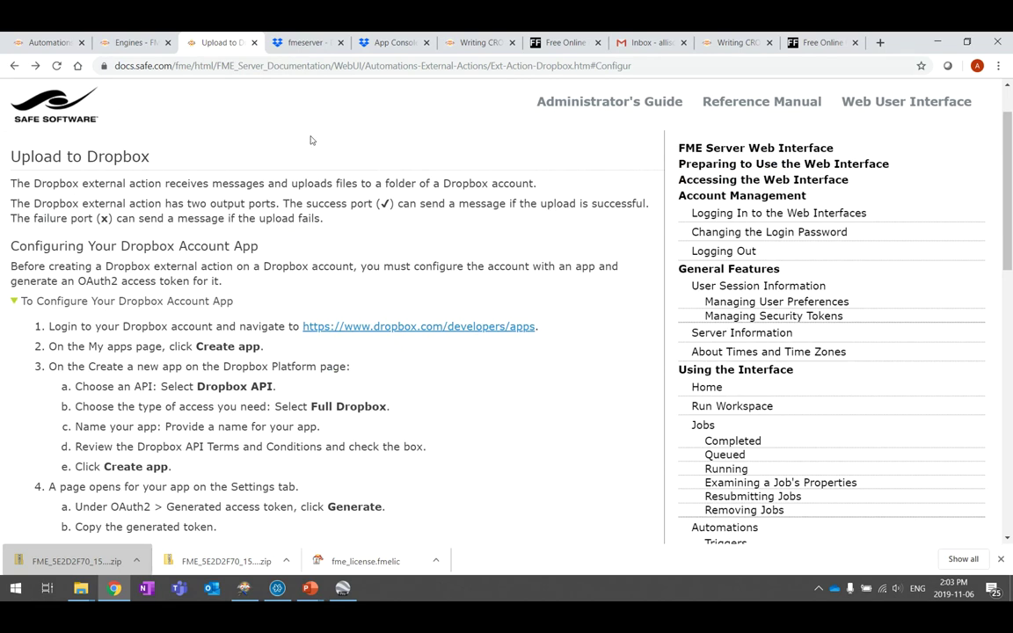
{"action": "left_click", "coordinate": [397, 44]}
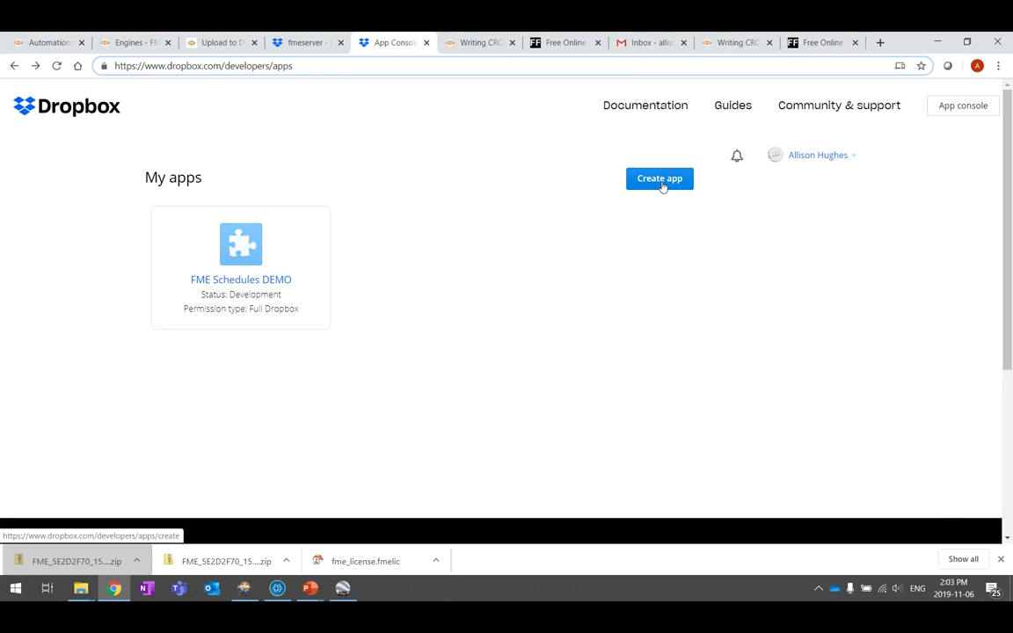
Create a Dropbox API app with Full Dropbox access named 'Earthquakes Extrusion App'
{"action": "left_click", "coordinate": [662, 182]}
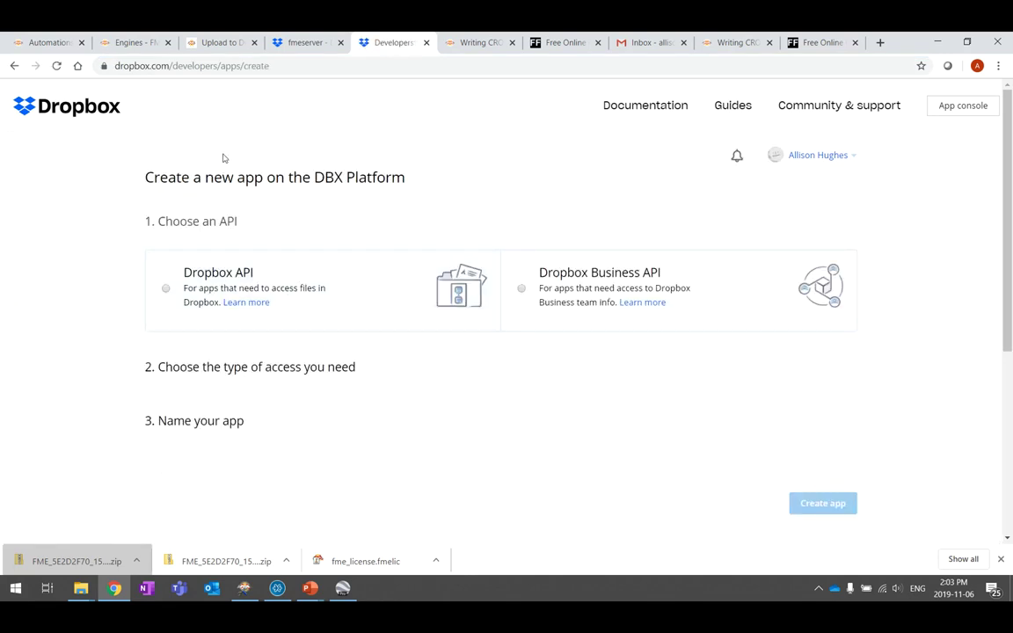
{"action": "left_click", "coordinate": [166, 291]}
{"action": "scroll", "coordinate": [92, 296], "scroll_direction": "down", "scroll_amount": 2}
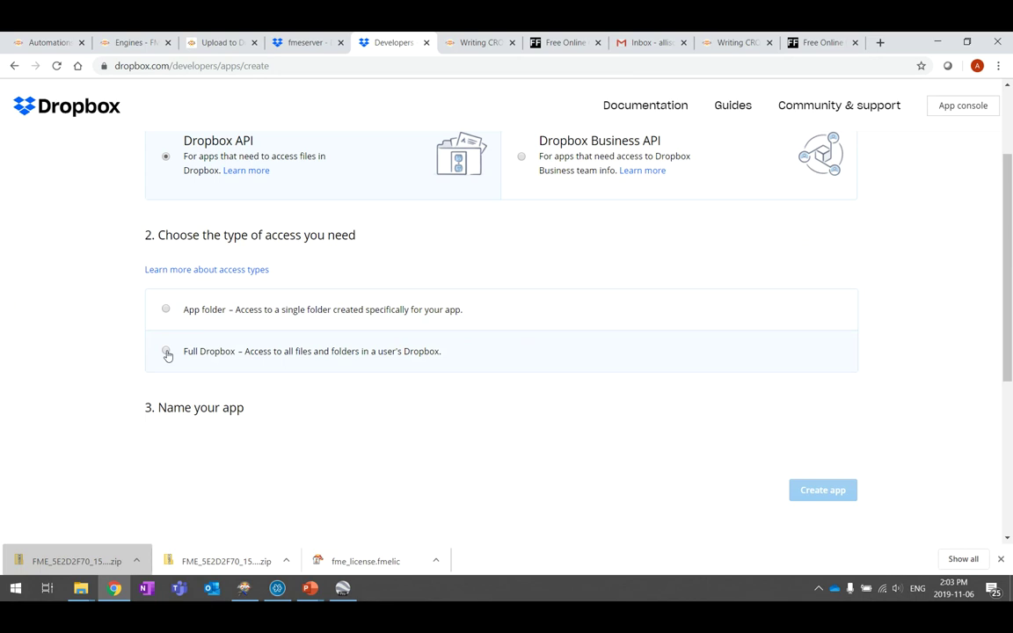
{"action": "left_click", "coordinate": [166, 352]}
{"action": "scroll", "coordinate": [88, 309], "scroll_direction": "down", "scroll_amount": 4}
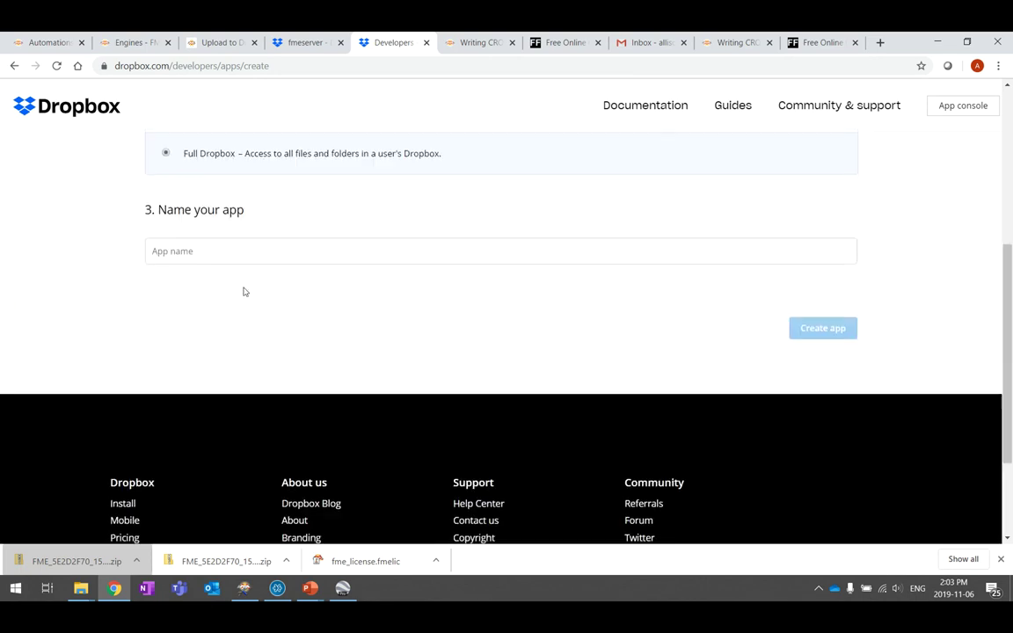
{"action": "left_click", "coordinate": [229, 252]}
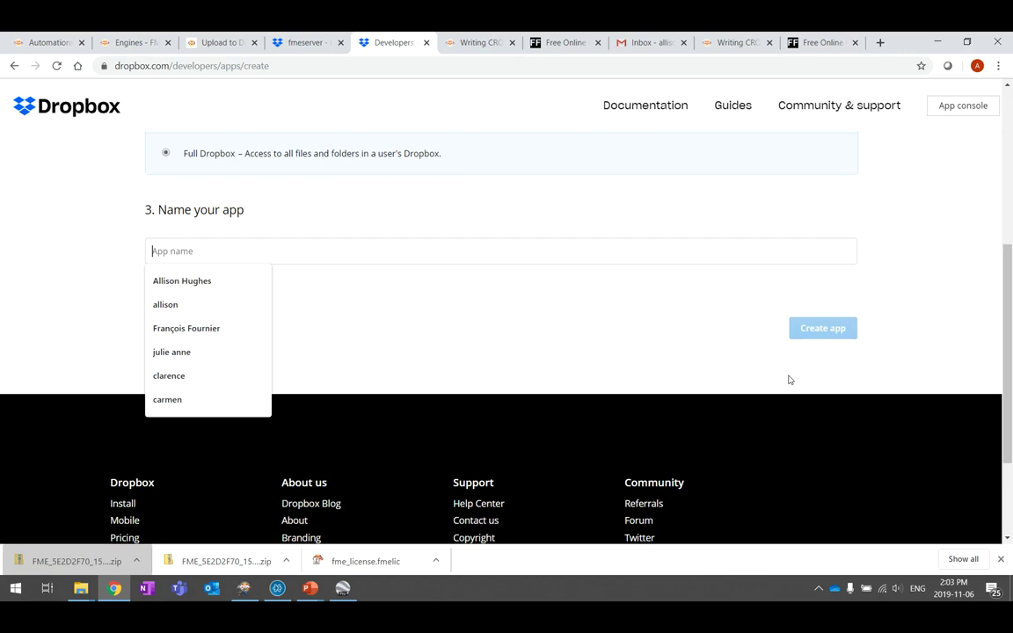
{"action": "type", "text": "Earthquakes Extrusion"}
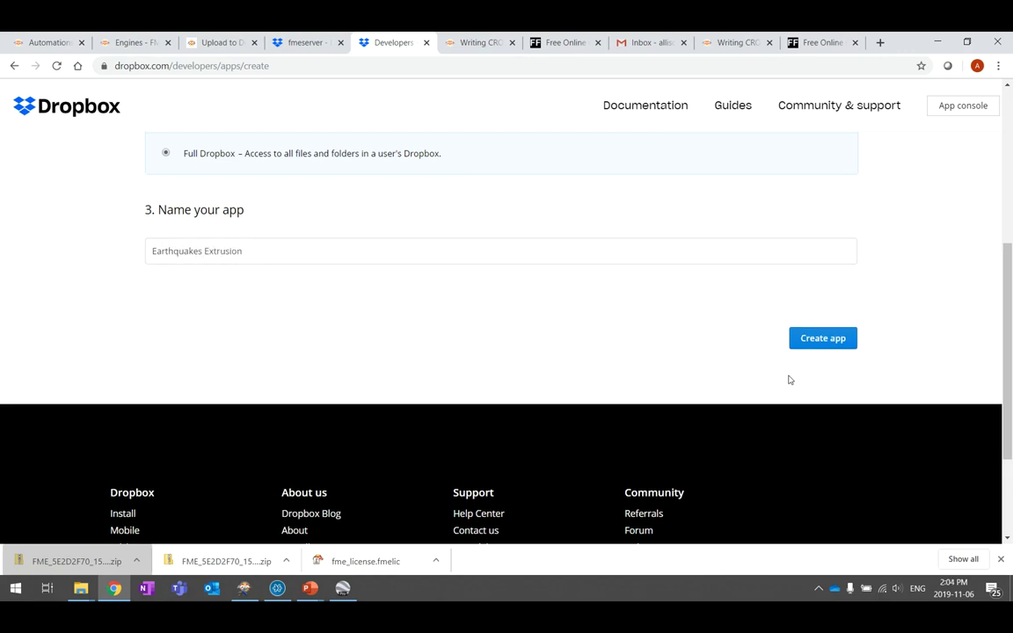
{"action": "type", "text": " App"}
{"action": "left_click", "coordinate": [820, 342]}
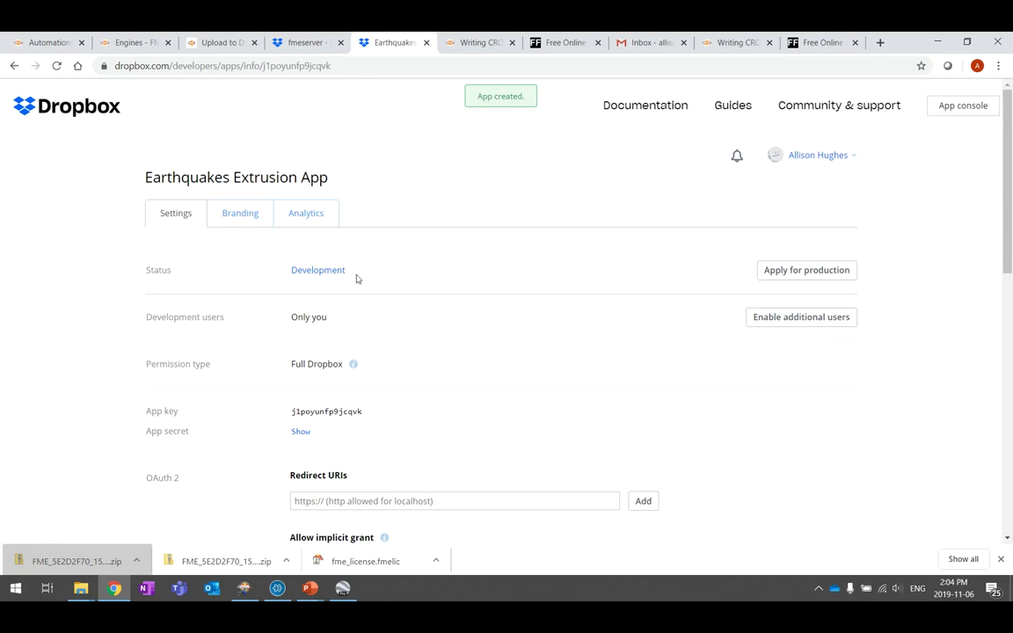
Generate the app's access token and paste it into the Dropbox action's Access Token field
{"action": "scroll", "coordinate": [358, 253], "scroll_direction": "down", "scroll_amount": 3}
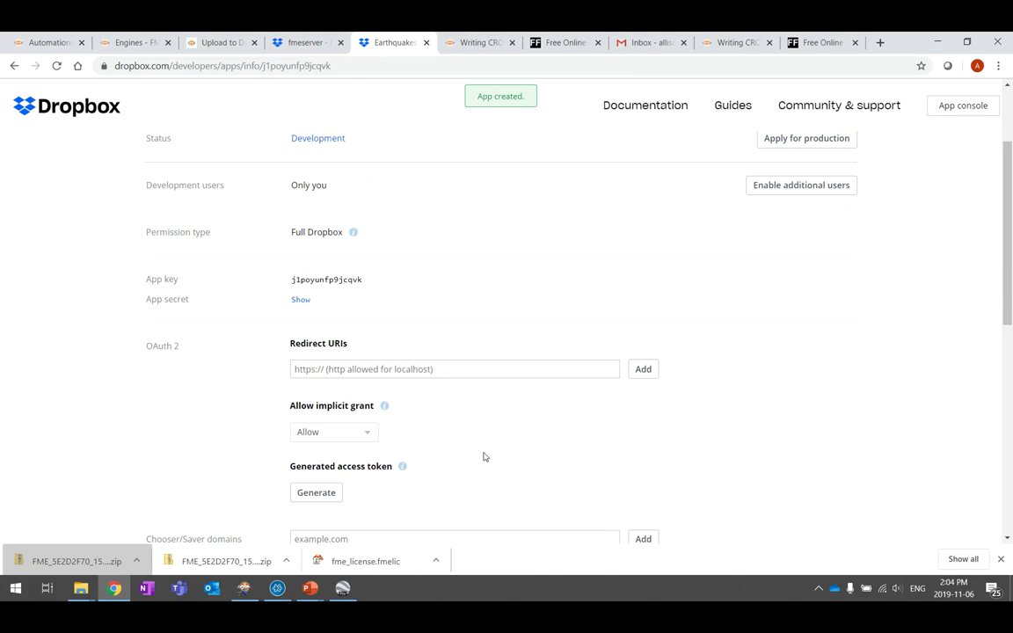
{"action": "scroll", "coordinate": [482, 455], "scroll_direction": "down", "scroll_amount": 3}
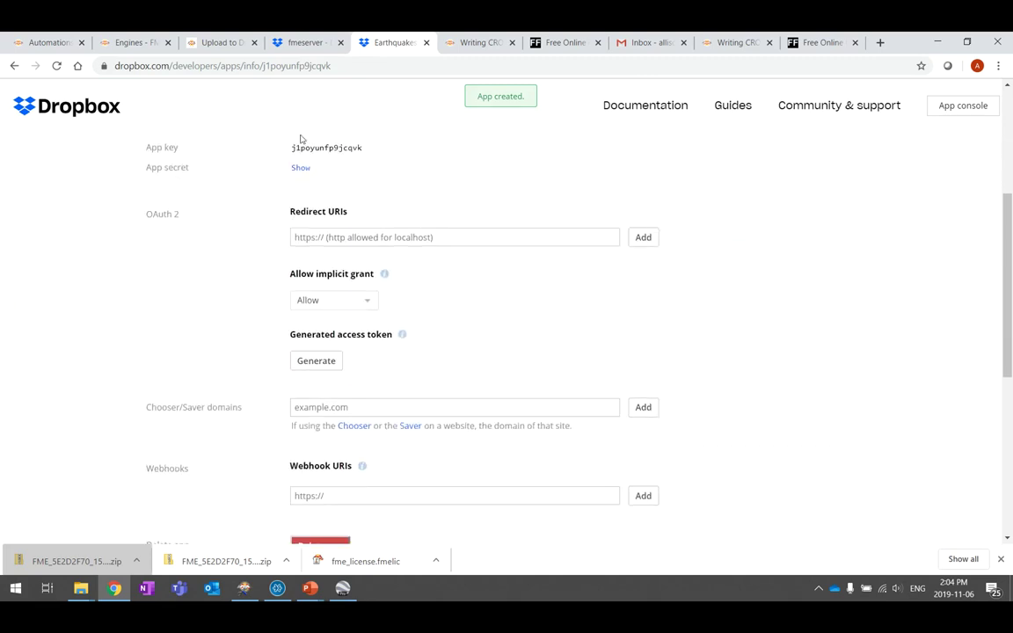
{"action": "scroll", "coordinate": [95, 180], "scroll_direction": "up", "scroll_amount": 3}
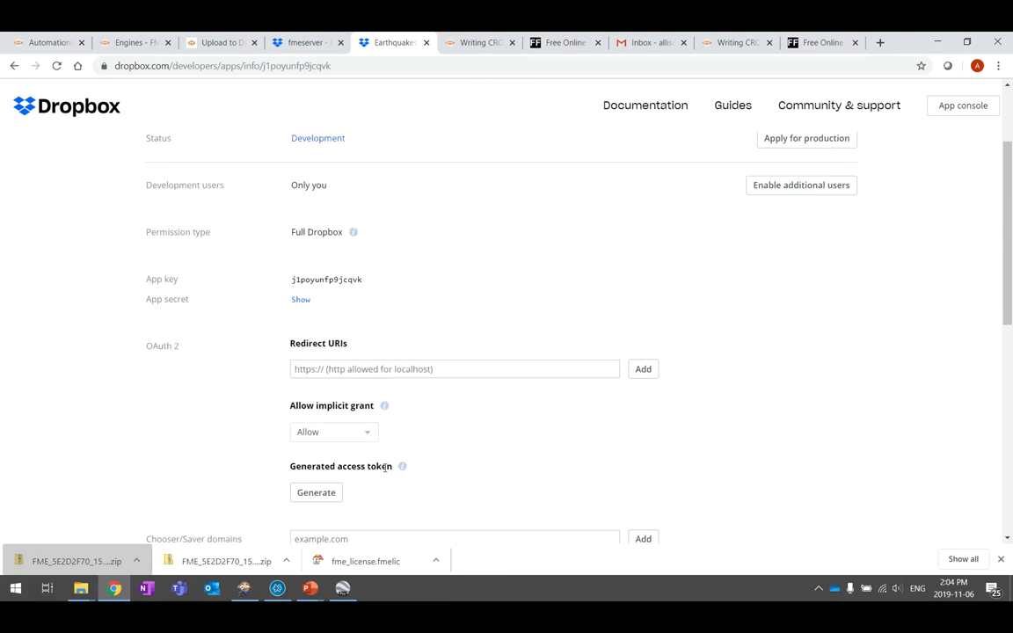
{"action": "scroll", "coordinate": [458, 436], "scroll_direction": "down", "scroll_amount": 3}
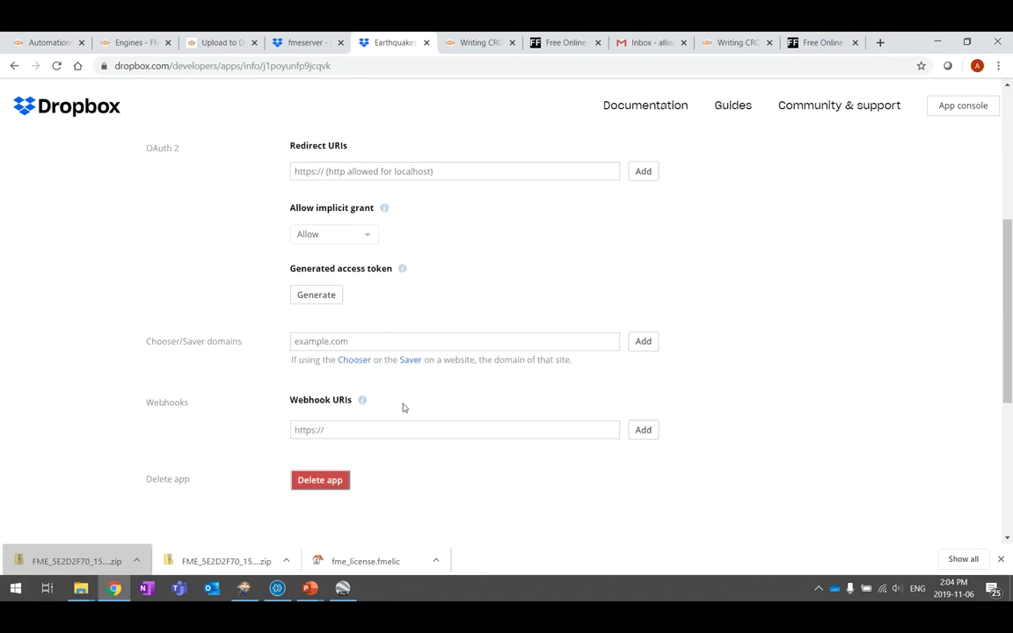
{"action": "left_click", "coordinate": [308, 296]}
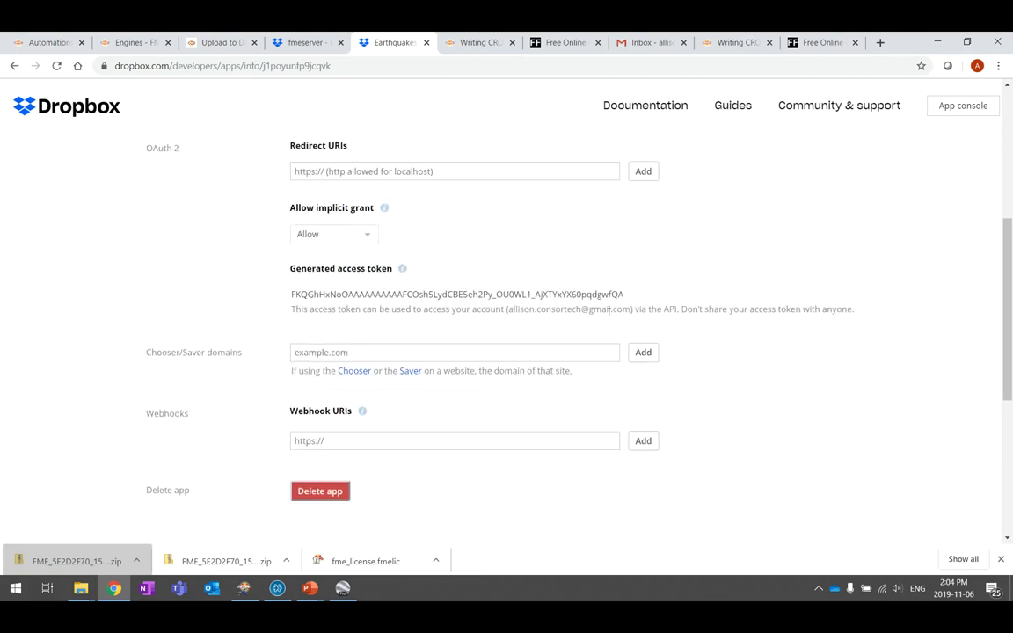
{"action": "left_click_drag", "start_coordinate": [627, 297], "coordinate": [289, 300]}
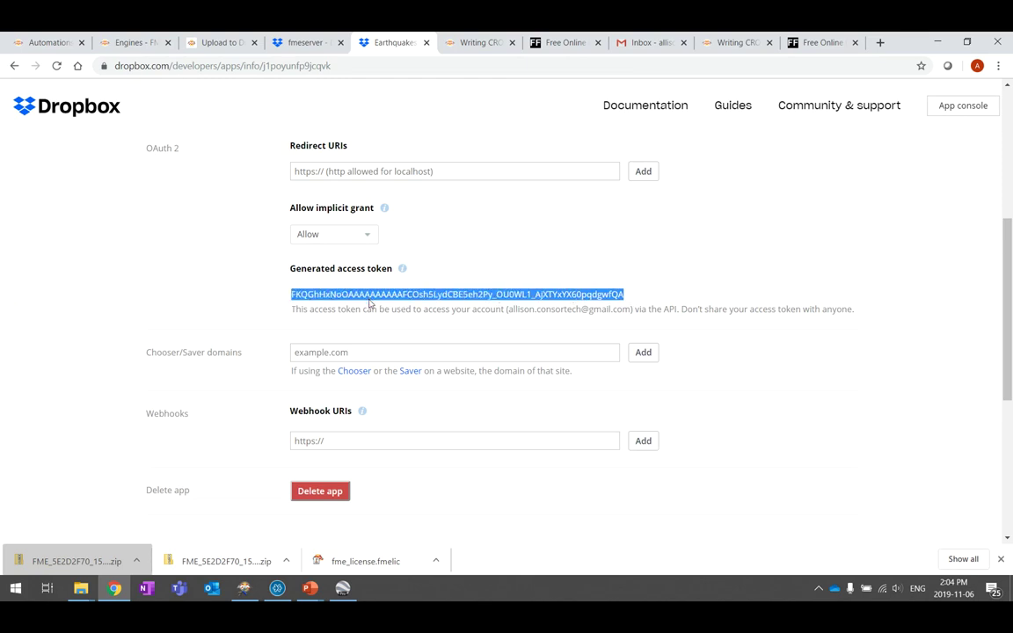
{"action": "left_click", "coordinate": [31, 42]}
{"action": "left_click", "coordinate": [927, 333]}
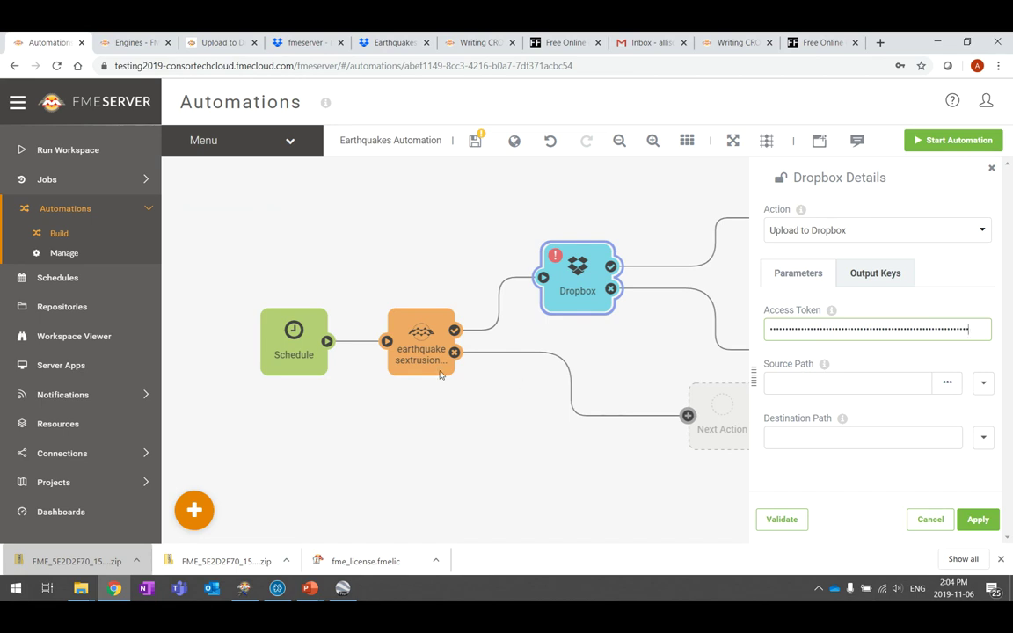
Set the Dropbox upload source path to System/temp/engineresults/quakes.kml
{"action": "left_click", "coordinate": [948, 384]}
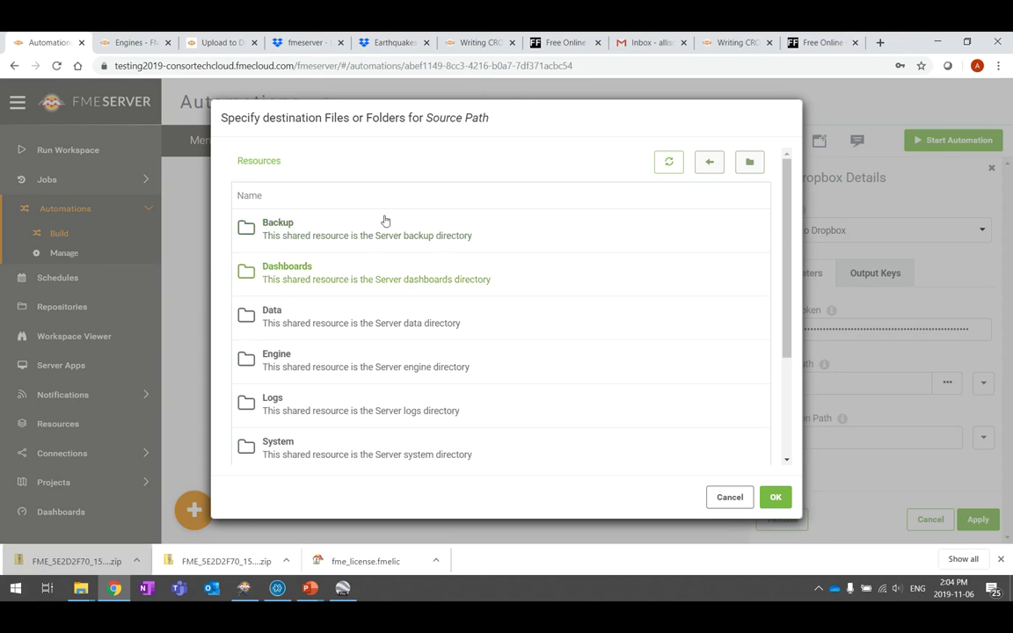
{"action": "left_click", "coordinate": [282, 440]}
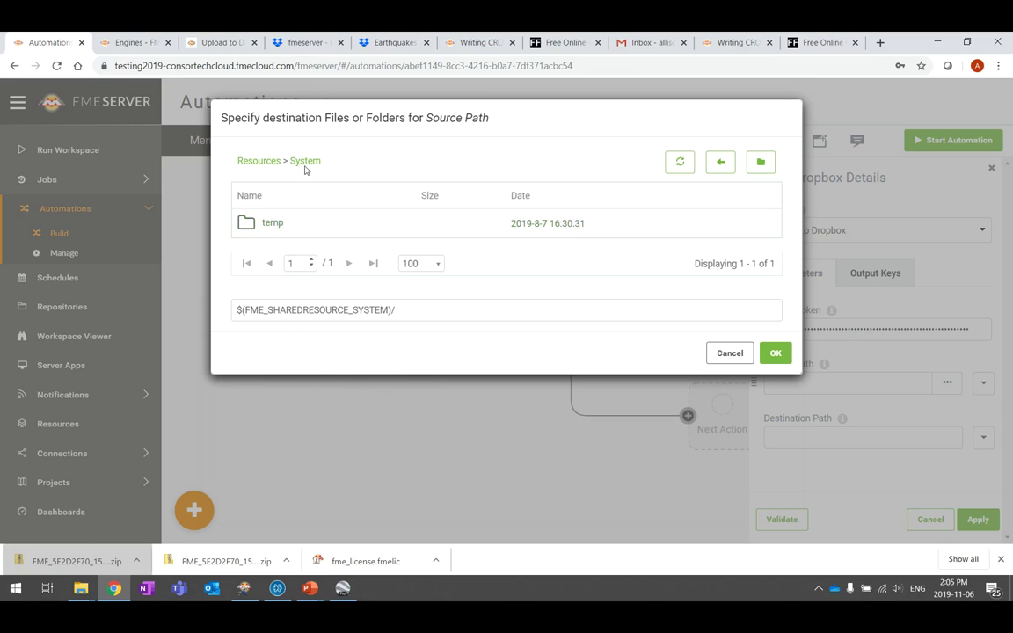
{"action": "left_click", "coordinate": [275, 225]}
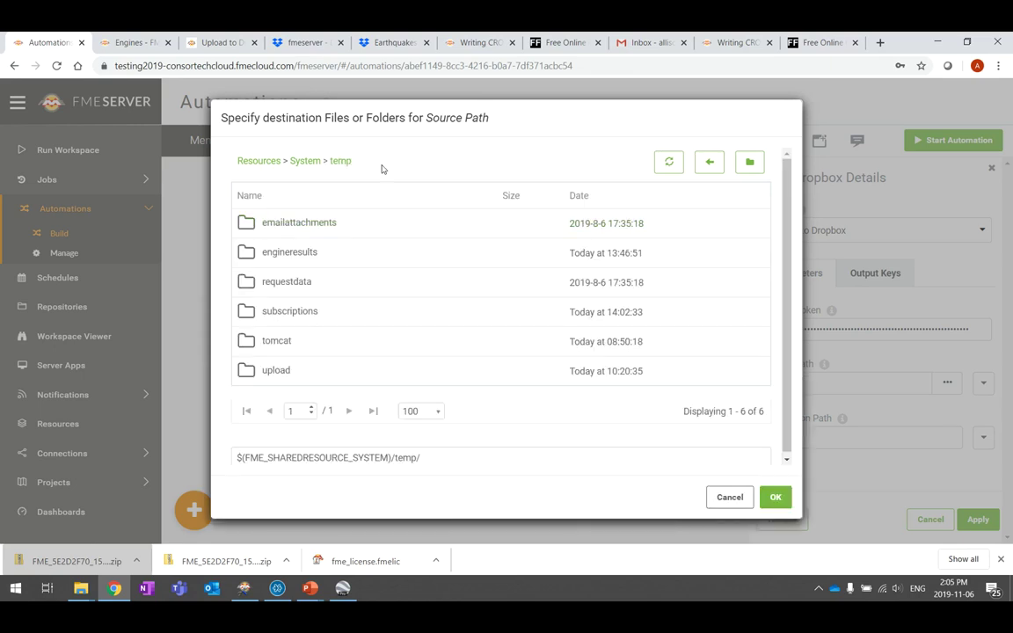
{"action": "left_click", "coordinate": [302, 253]}
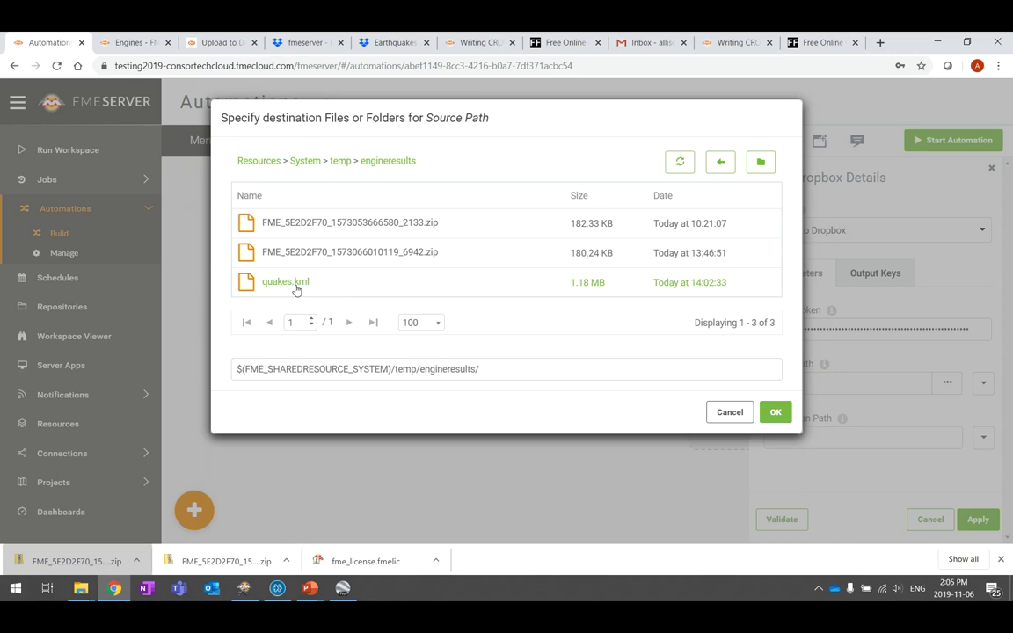
{"action": "left_click", "coordinate": [295, 283]}
{"action": "left_click", "coordinate": [775, 411]}
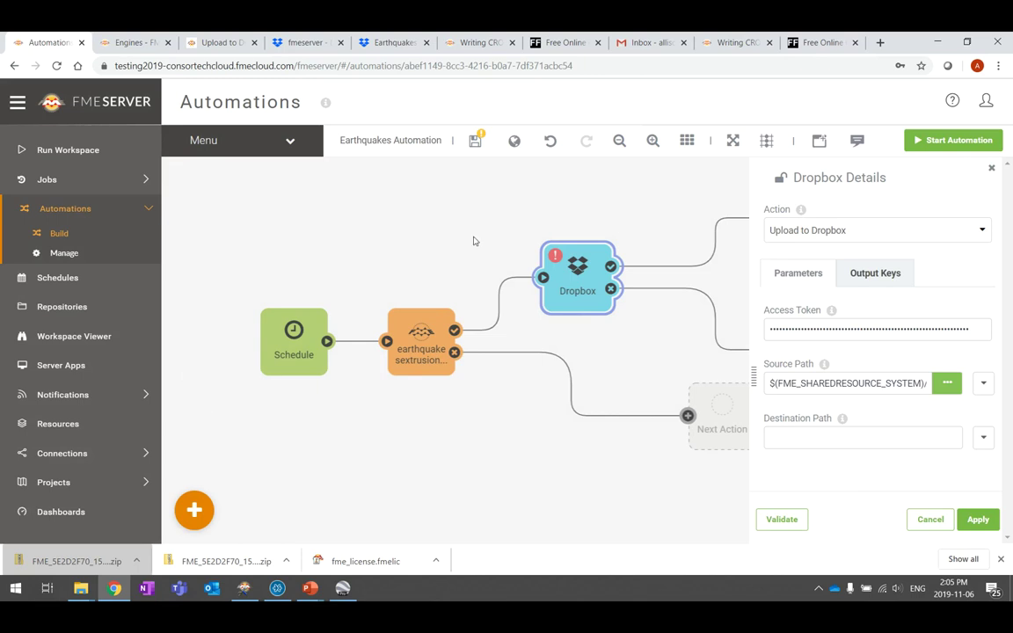
Enter /earthquakes as the destination path, then validate and apply the Dropbox action
{"action": "left_click", "coordinate": [842, 437]}
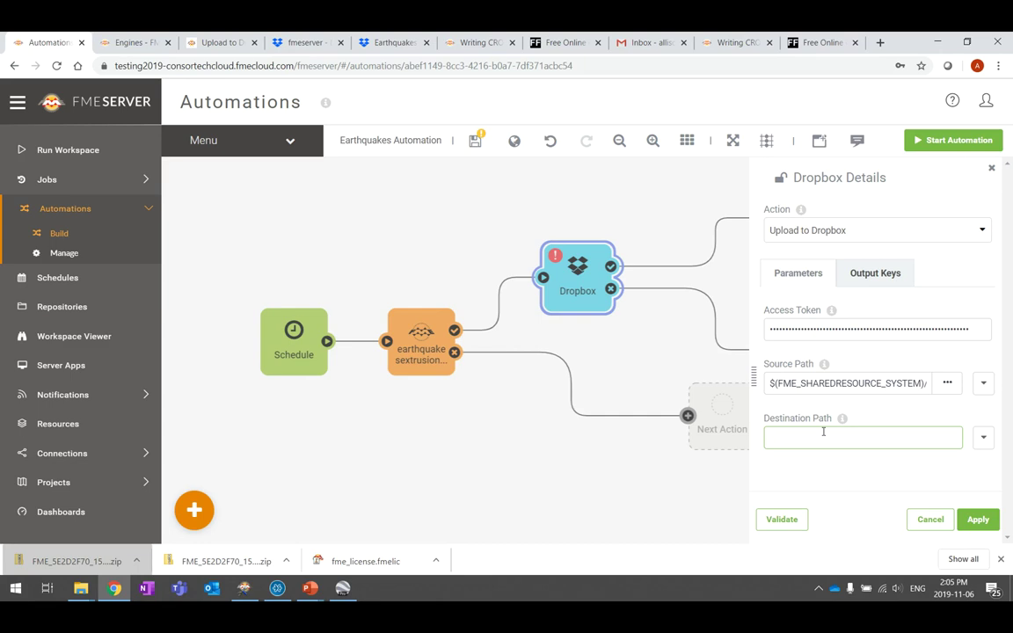
{"action": "left_click_drag", "start_coordinate": [927, 381], "coordinate": [930, 384]}
{"action": "left_click", "coordinate": [924, 383]}
{"action": "left_click", "coordinate": [916, 589]}
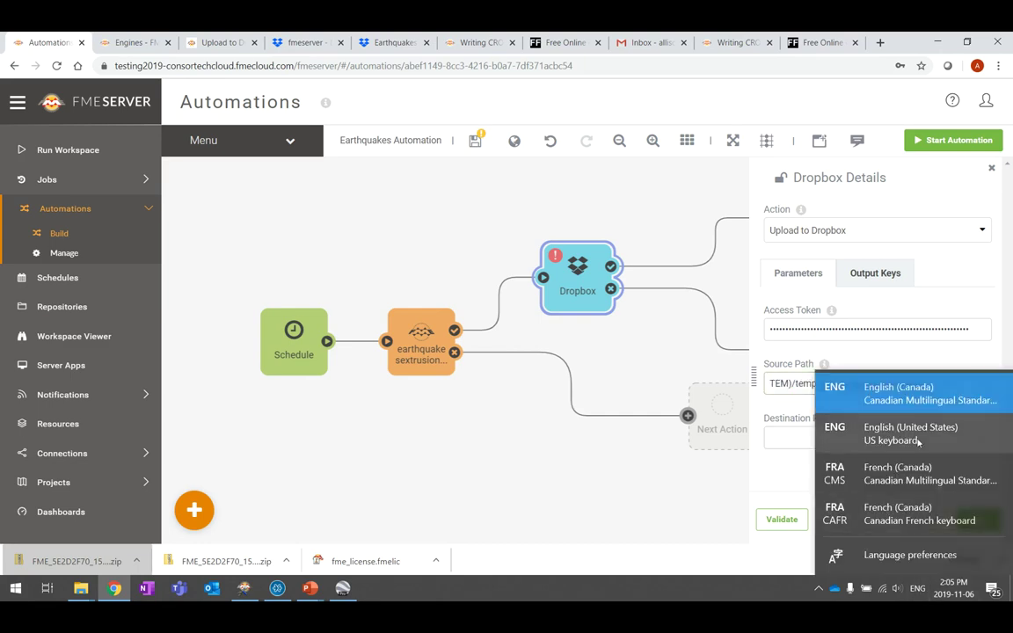
{"action": "left_click", "coordinate": [805, 438]}
{"action": "left_click", "coordinate": [807, 439]}
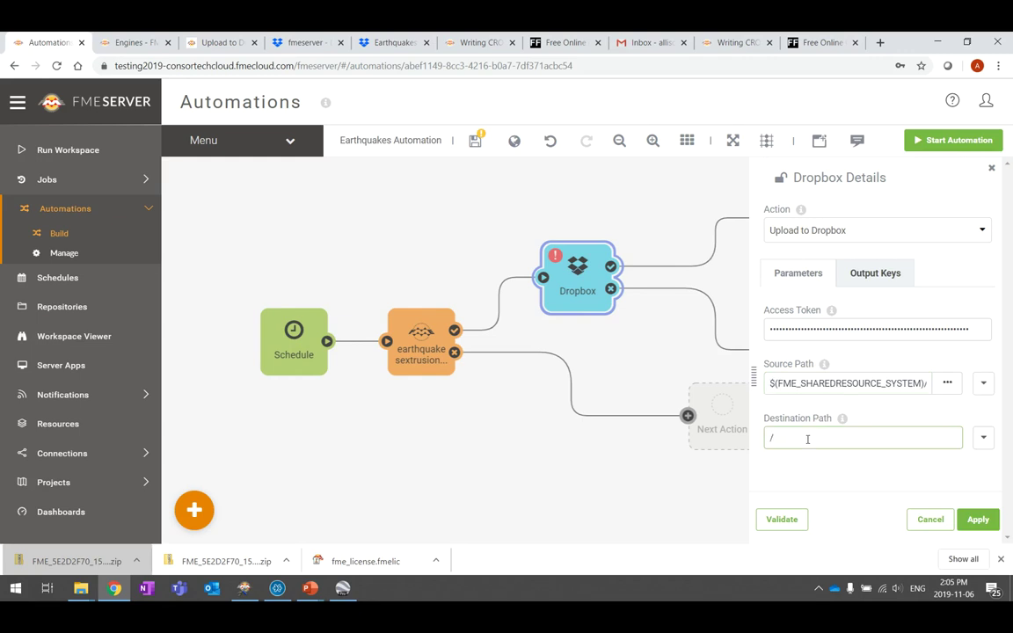
{"action": "type", "text": "/earthquakes"}
{"action": "left_click", "coordinate": [783, 521]}
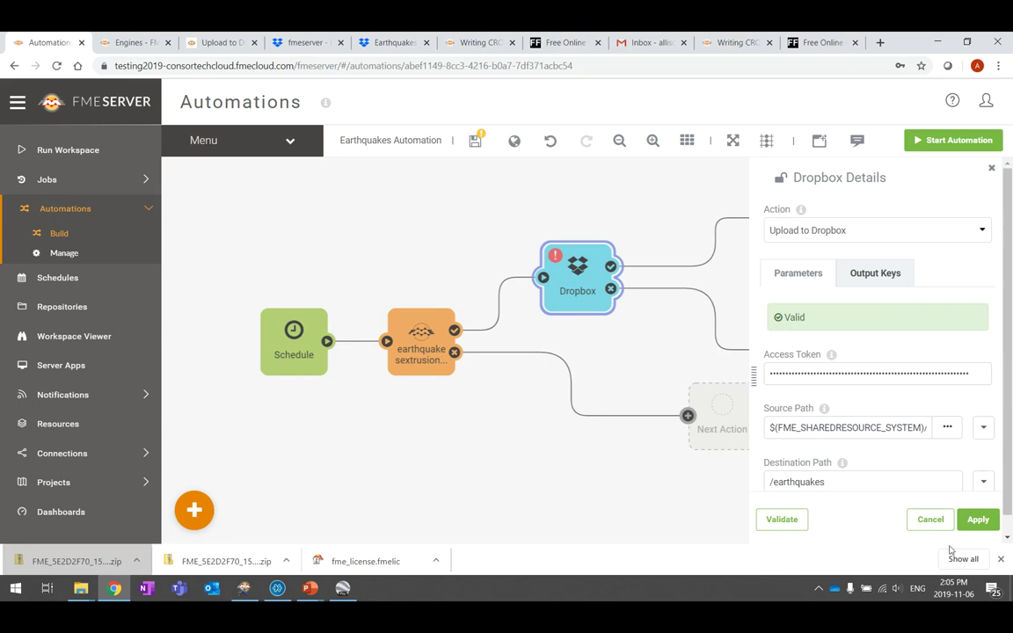
{"action": "left_click", "coordinate": [987, 523]}
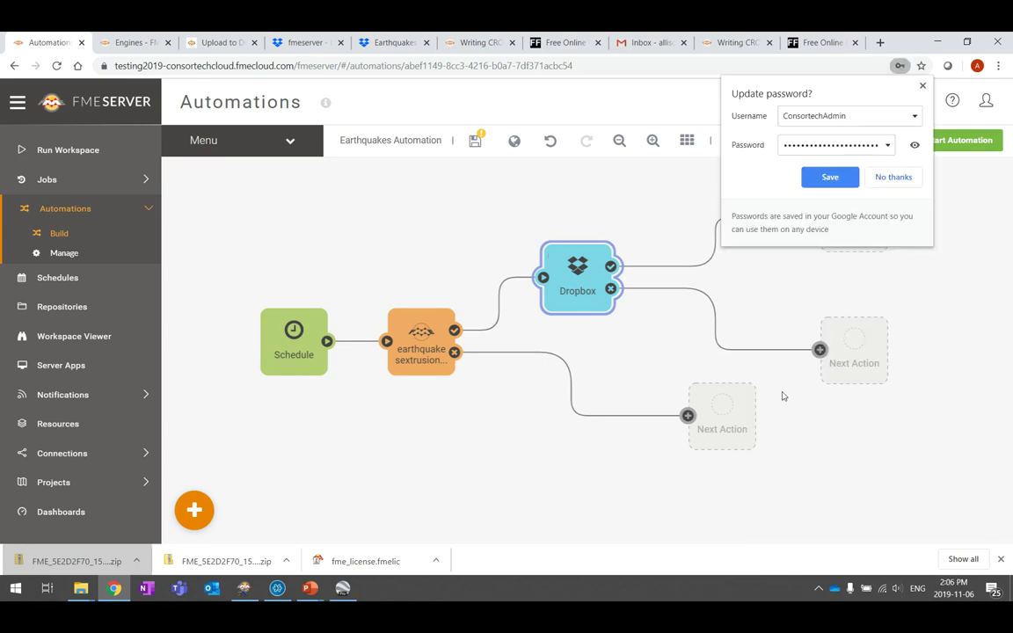
Save the Earthquakes Automation with the Dropbox action after the workspace, and start it running
{"action": "left_click", "coordinate": [923, 86]}
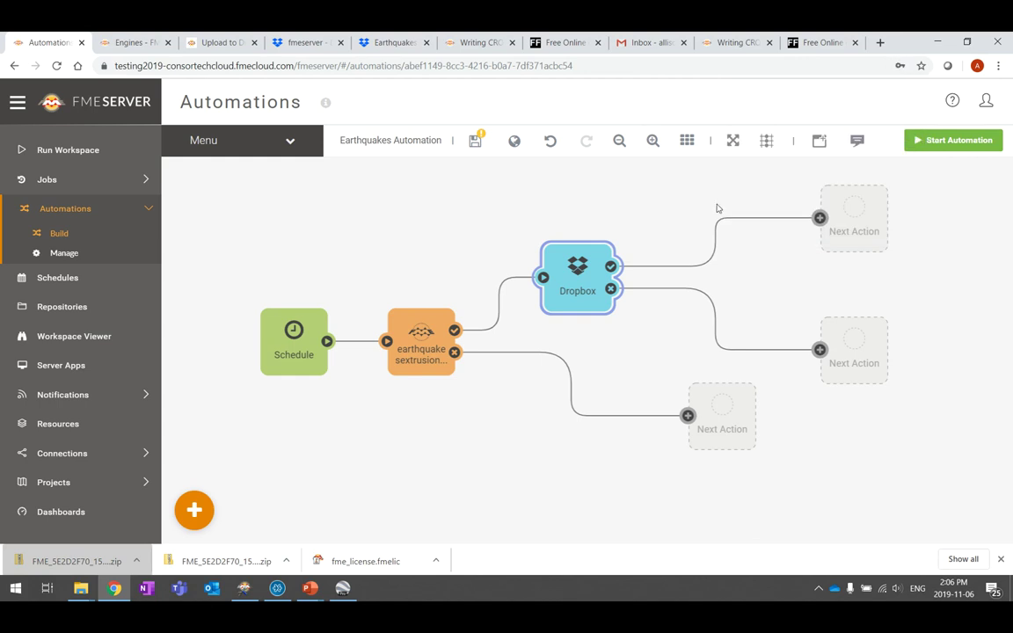
{"action": "left_click", "coordinate": [475, 142]}
{"action": "left_click_drag", "start_coordinate": [595, 285], "coordinate": [567, 287]}
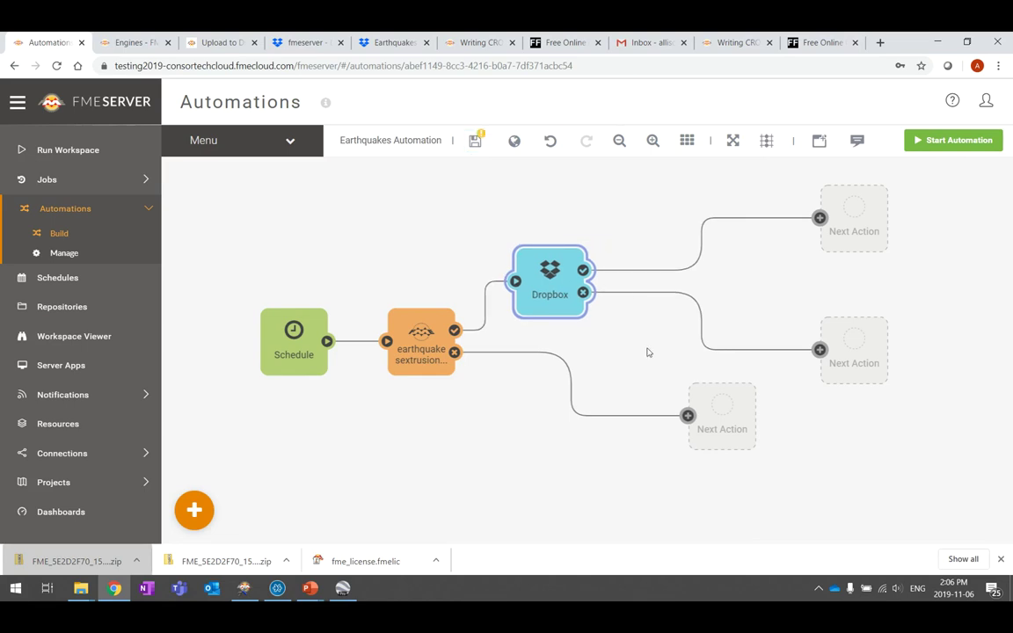
{"action": "left_click", "coordinate": [939, 143]}
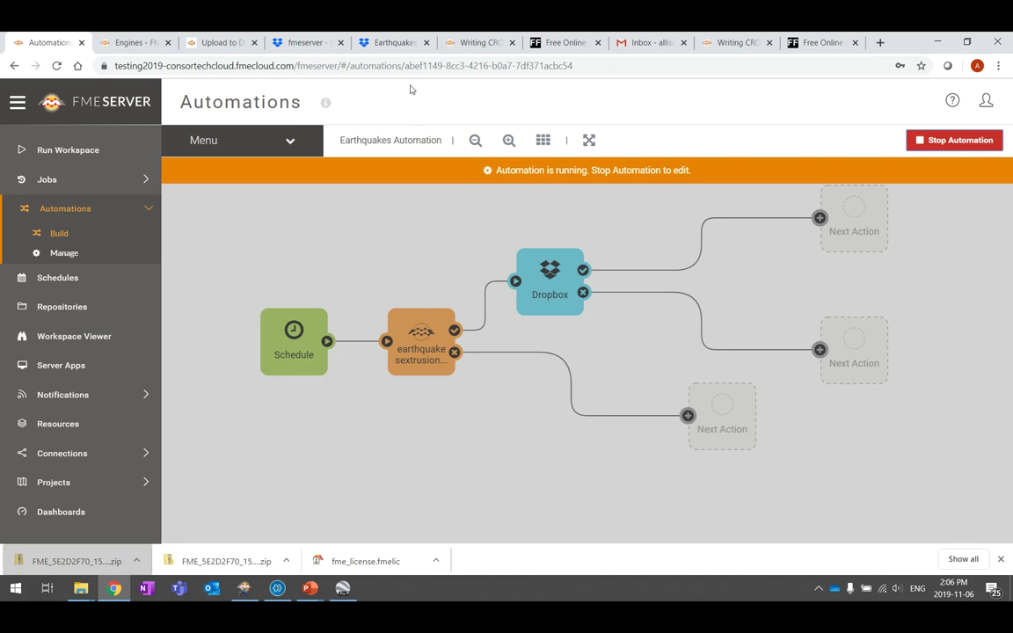
{"action": "left_click", "coordinate": [398, 42]}
Check the Dropbox earthquakes folder for the uploaded quakes.kml, then return to the FME Server automation
{"action": "scroll", "coordinate": [137, 239], "scroll_direction": "up", "scroll_amount": 3}
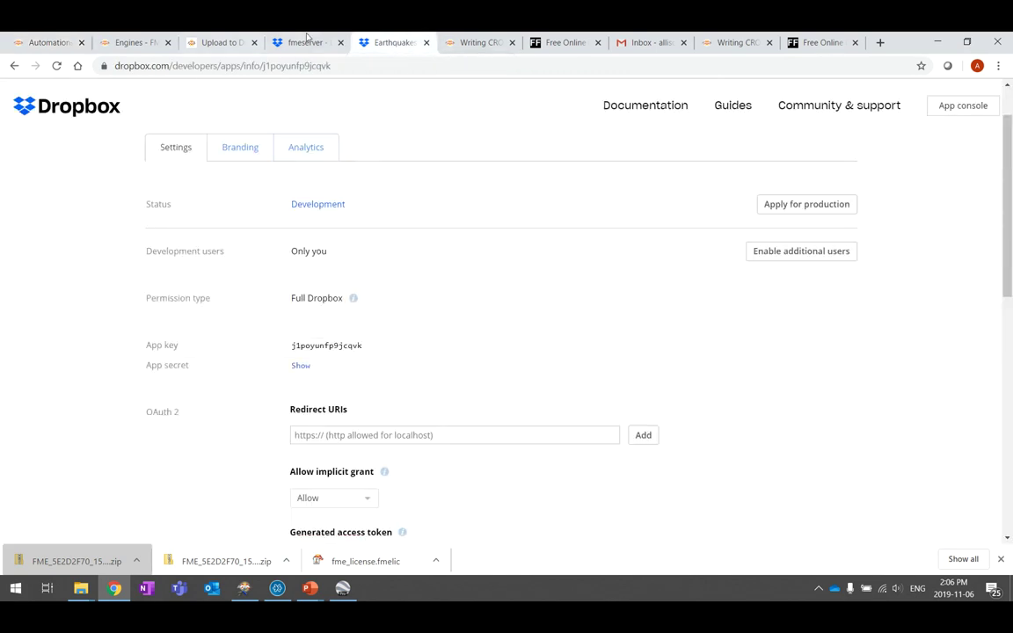
{"action": "left_click", "coordinate": [307, 40]}
{"action": "left_click", "coordinate": [211, 150]}
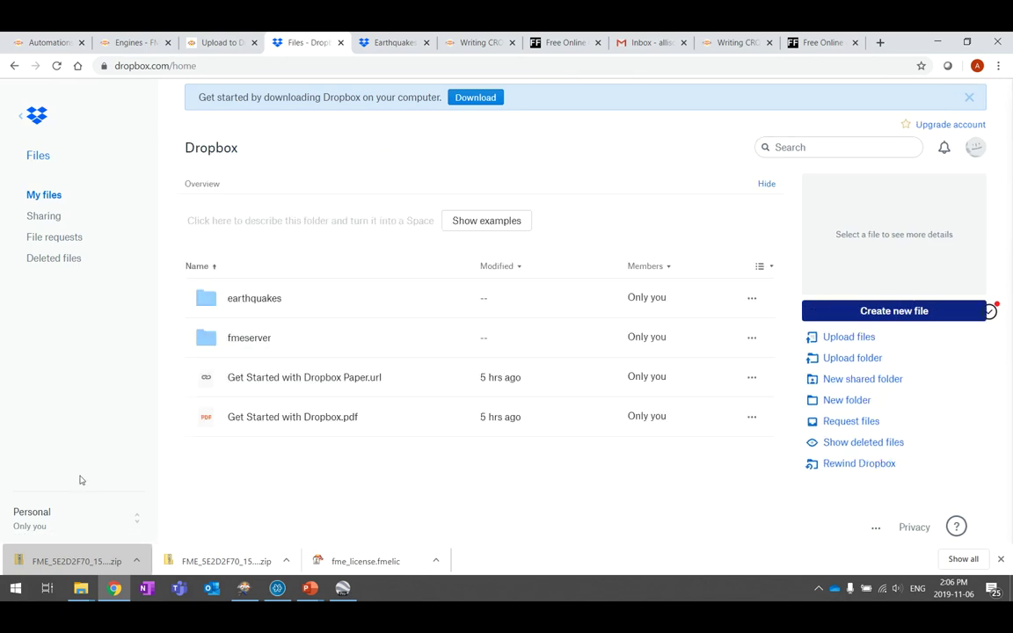
{"action": "left_click", "coordinate": [258, 303]}
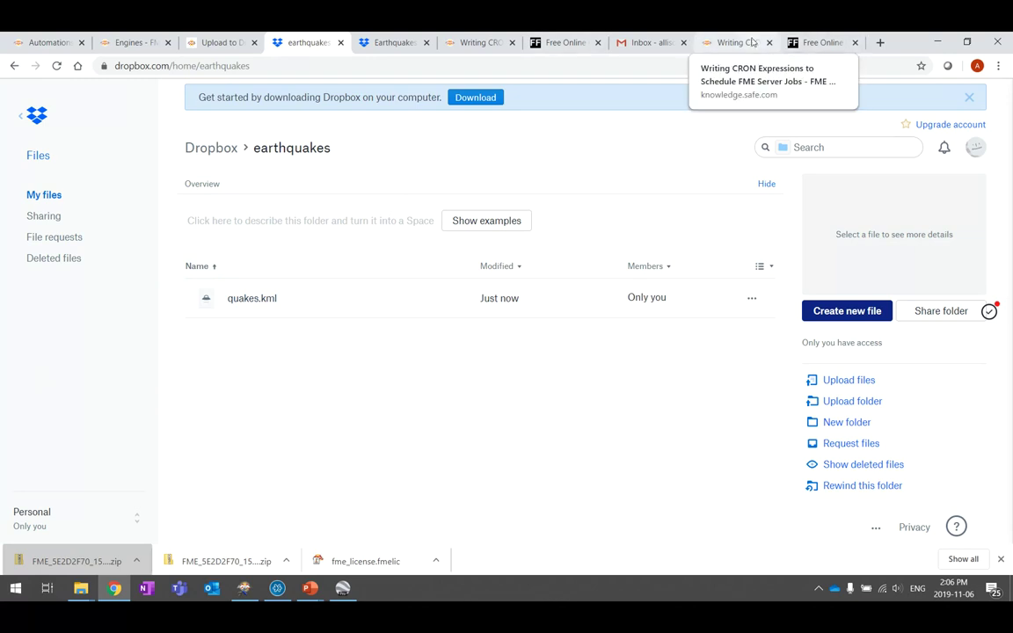
{"action": "left_click", "coordinate": [40, 42]}
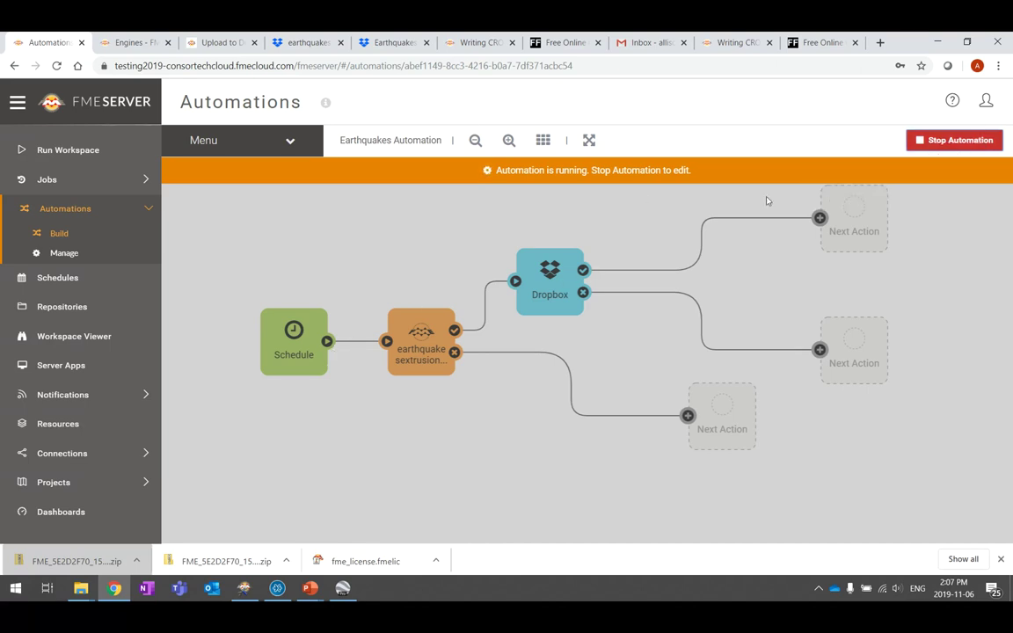
Stop the automation and make the workspace's failure-branch action Send an email
{"action": "left_click", "coordinate": [965, 141]}
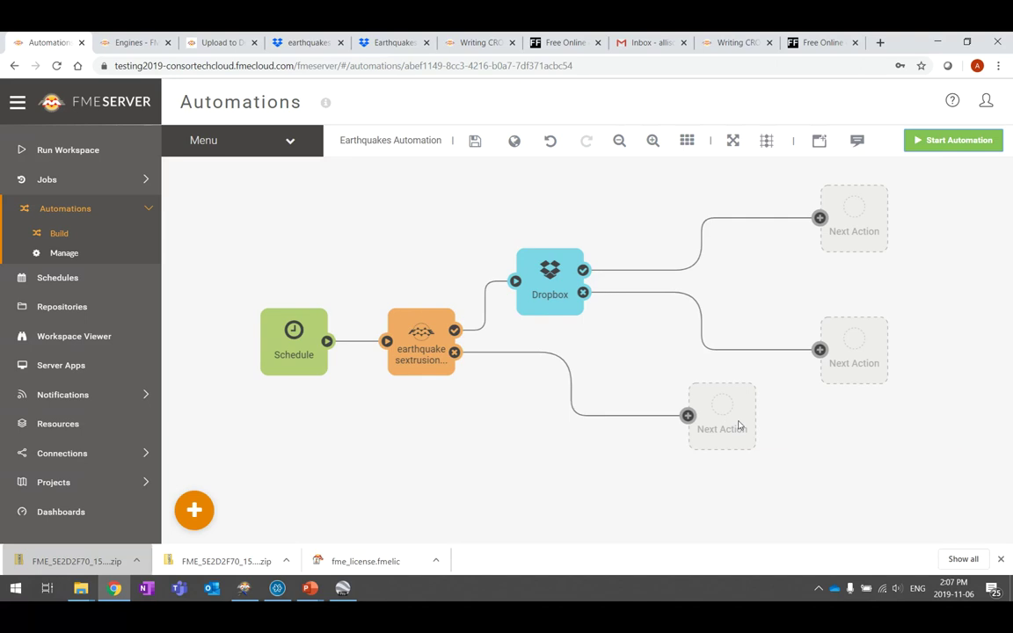
{"action": "left_click_drag", "start_coordinate": [728, 421], "coordinate": [557, 400]}
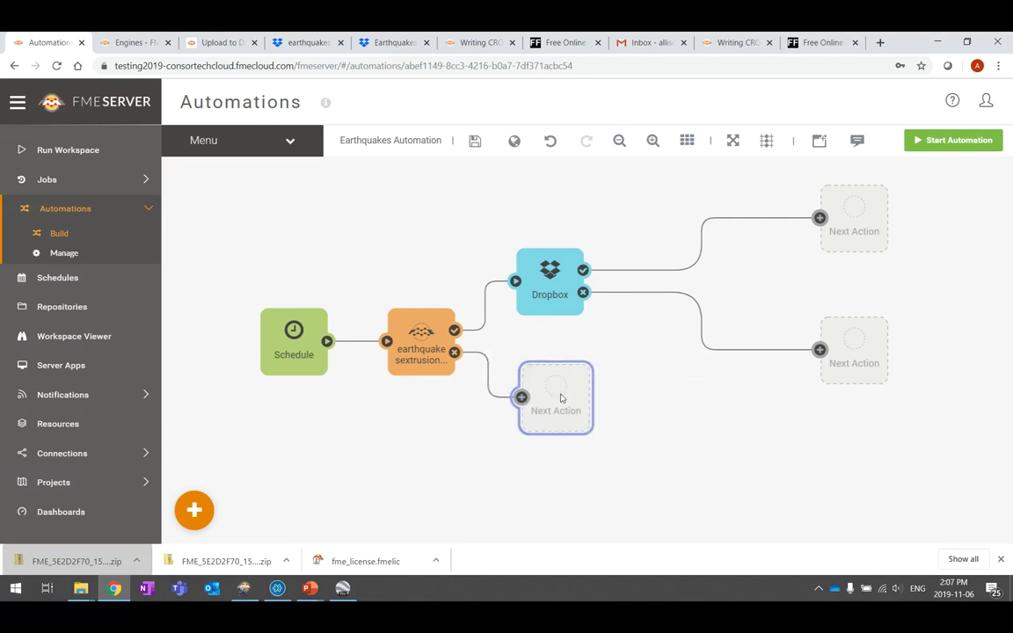
{"action": "left_click", "coordinate": [558, 399]}
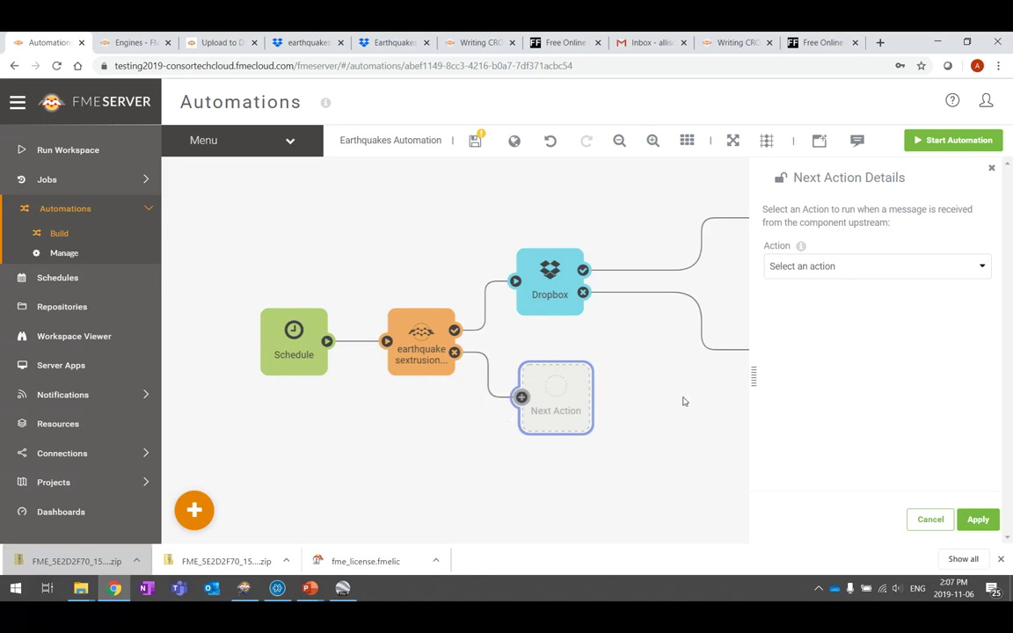
{"action": "left_click", "coordinate": [963, 267]}
{"action": "scroll", "coordinate": [854, 411], "scroll_direction": "down", "scroll_amount": 6}
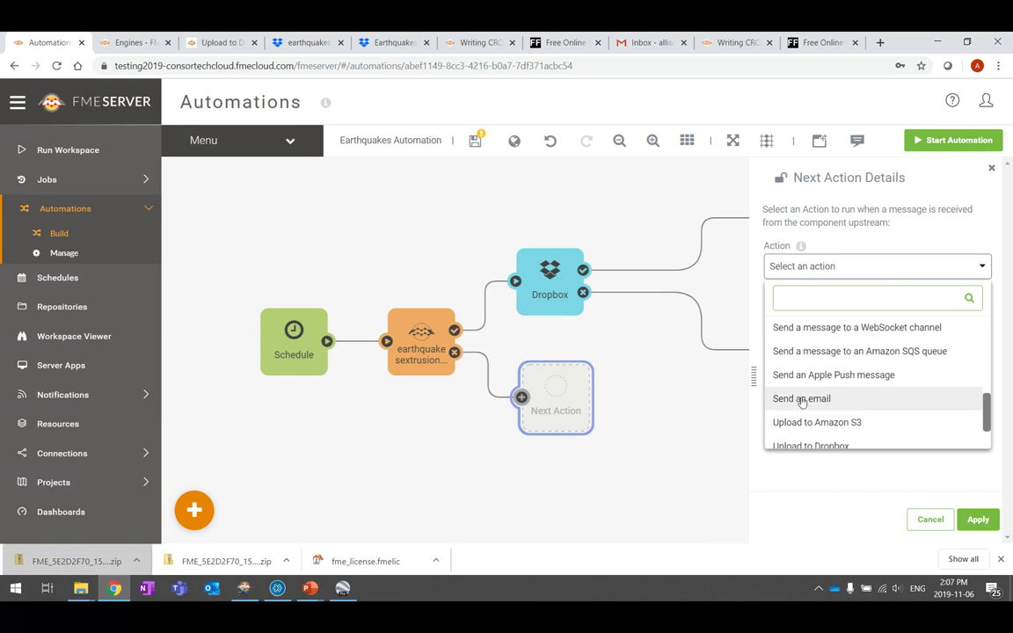
{"action": "left_click", "coordinate": [801, 400]}
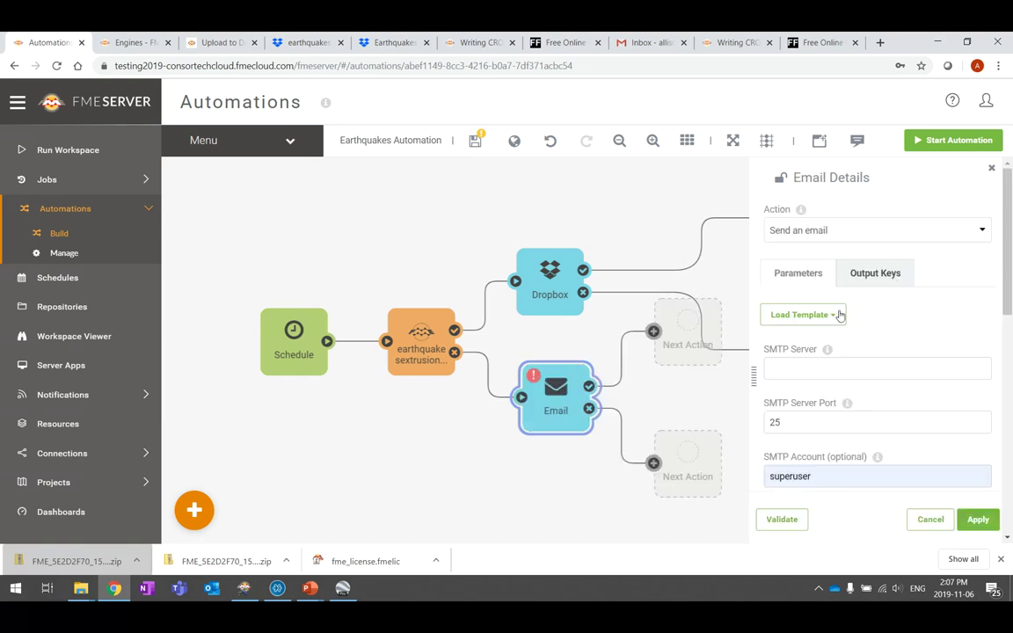
Load the Gmail template (smtp.gmail.com, port 465) and enter the sender's Gmail login as SMTP account
{"action": "left_click", "coordinate": [837, 317]}
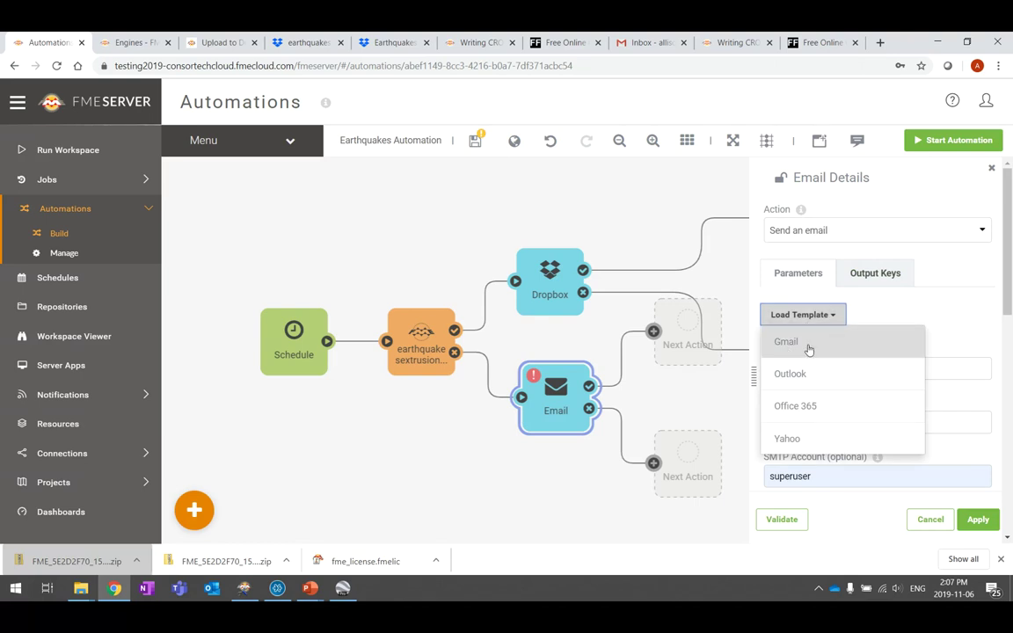
{"action": "left_click", "coordinate": [809, 344]}
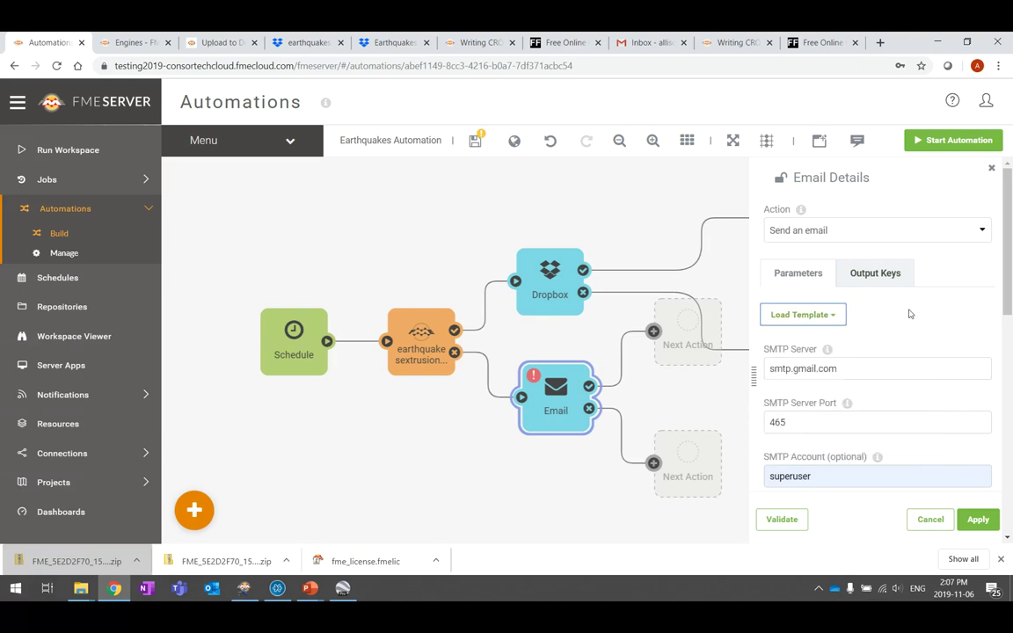
{"action": "scroll", "coordinate": [909, 312], "scroll_direction": "down", "scroll_amount": 2}
{"action": "left_click", "coordinate": [869, 278]}
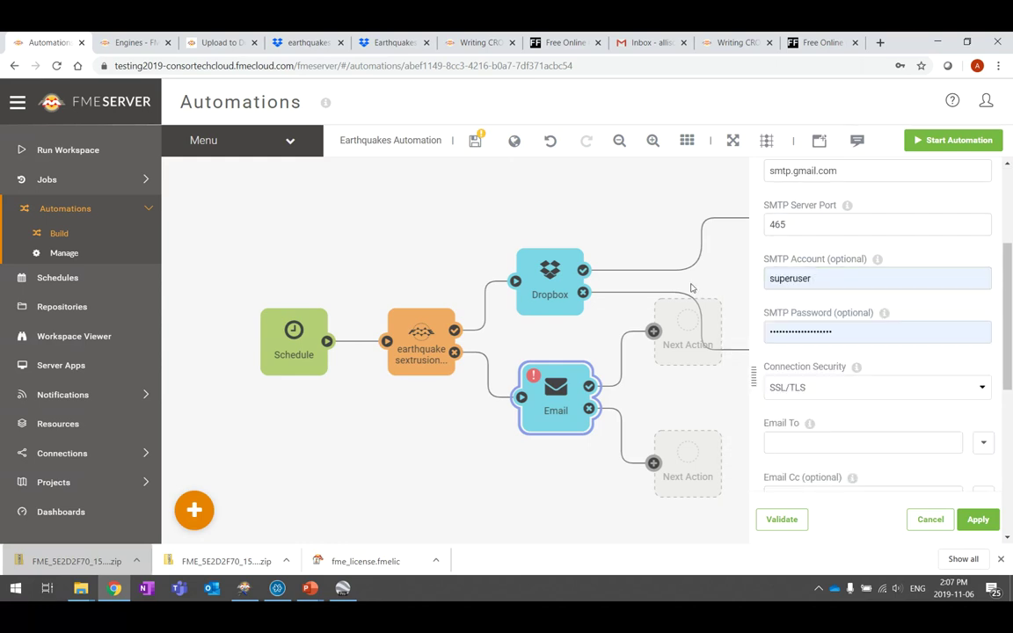
{"action": "double_click", "coordinate": [843, 279]}
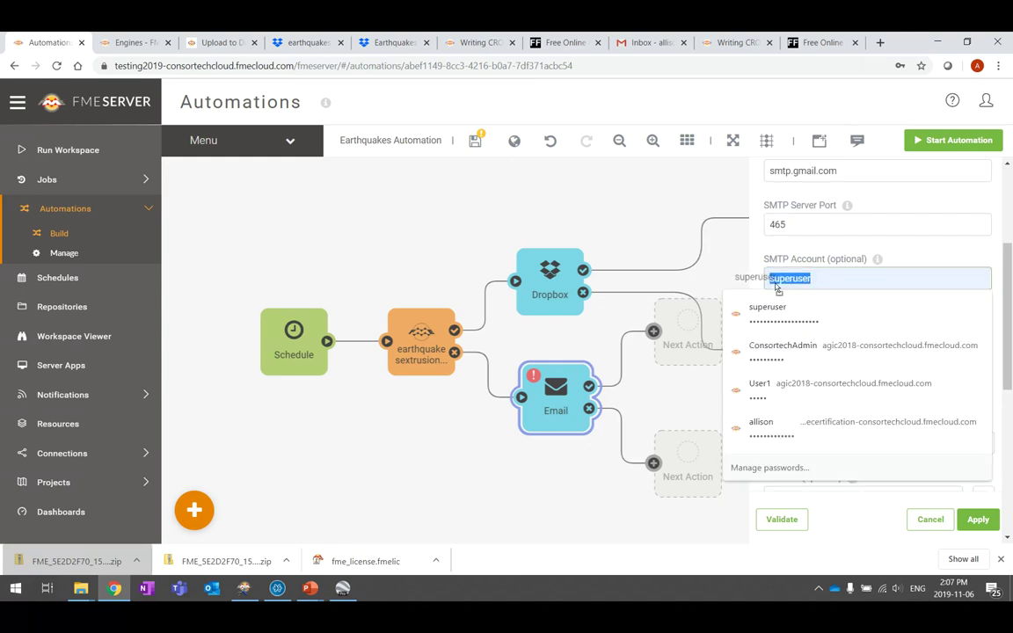
{"action": "key", "text": "Down"}
{"action": "key", "text": "Return"}
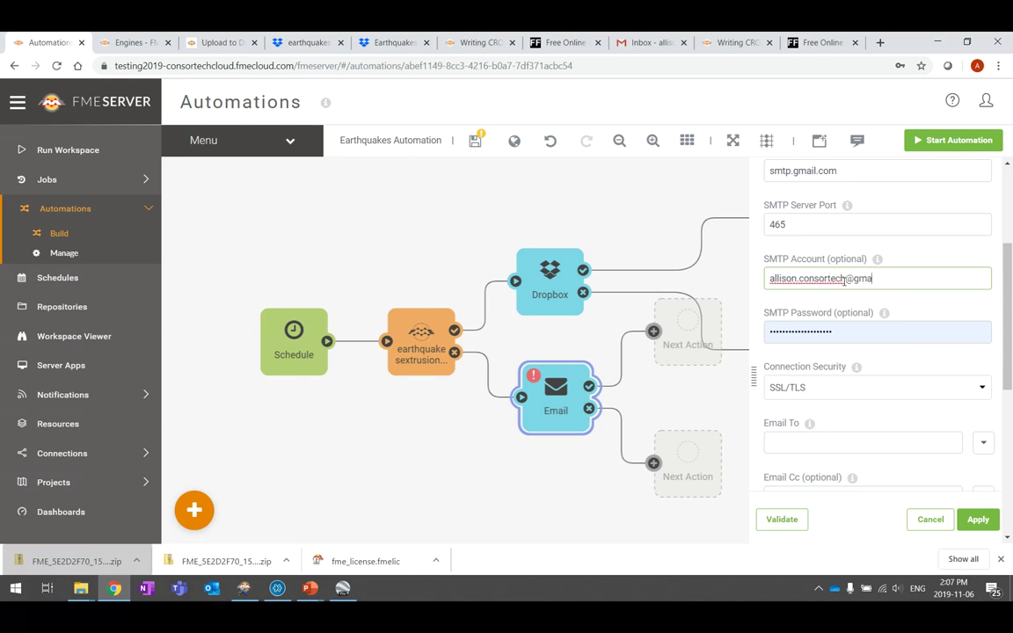
{"action": "key", "text": "Tab"}
{"action": "key", "text": "BackSpace"}
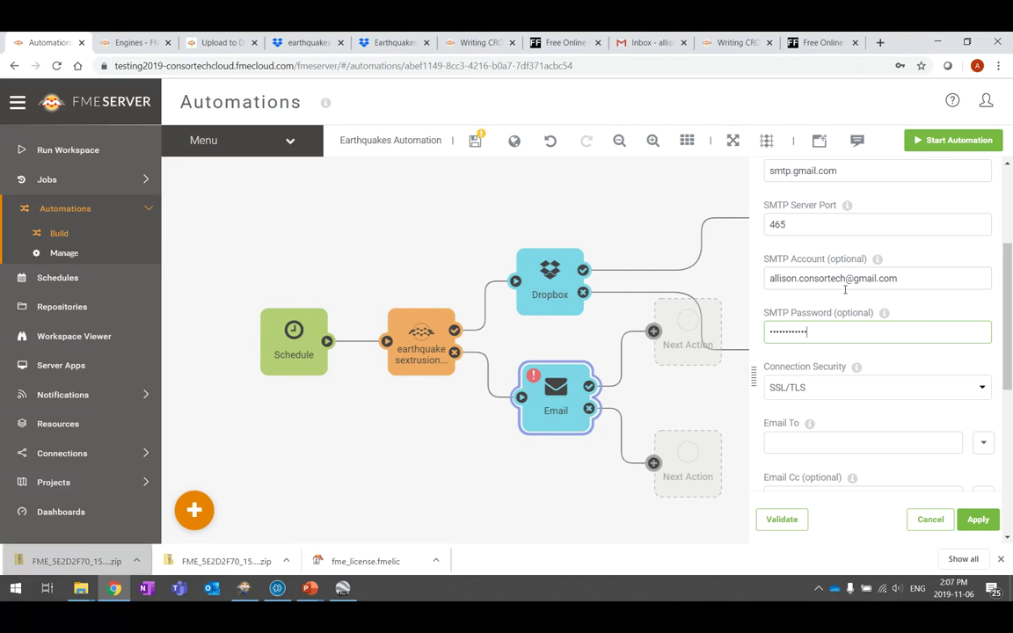
{"action": "scroll", "coordinate": [844, 316], "scroll_direction": "down", "scroll_amount": 3}
{"action": "left_click", "coordinate": [855, 311]}
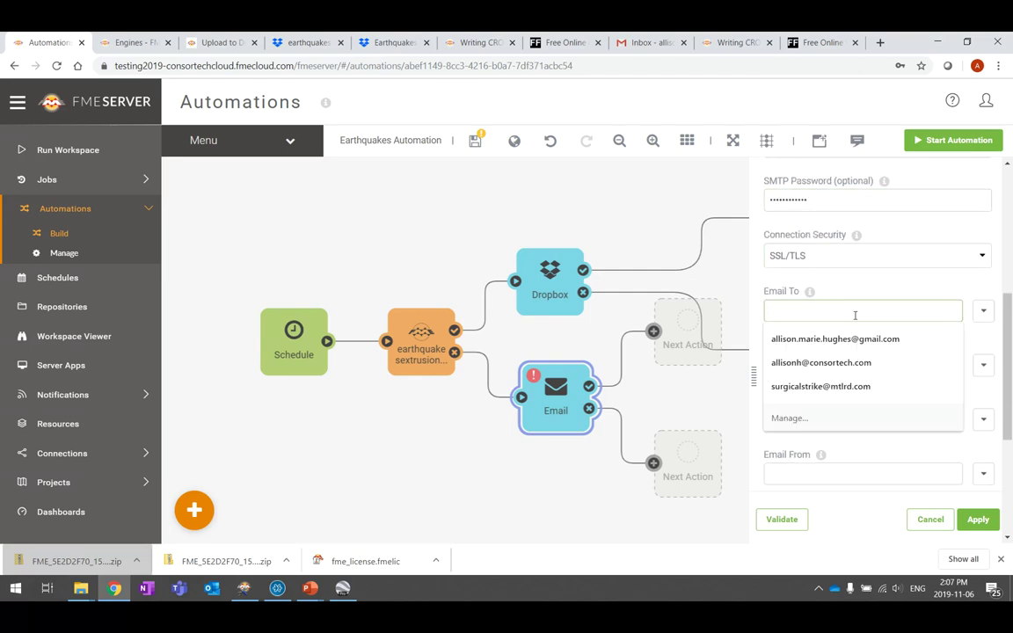
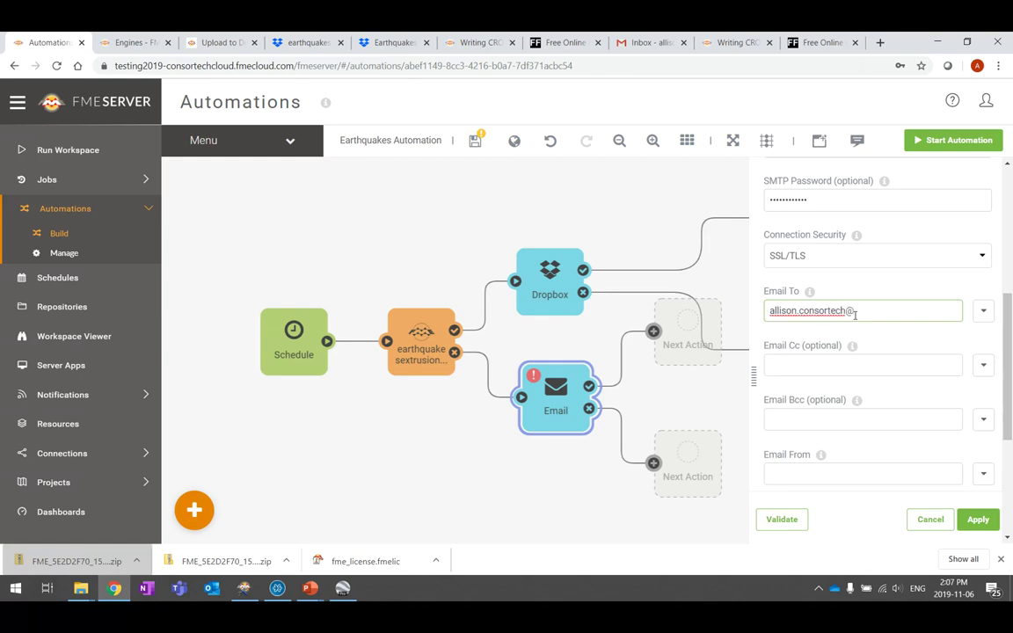
Enter the recipient's e-mail address and a generic fmeserver address as the sender
{"action": "key", "text": "Tab"}
{"action": "key", "text": "Tab"}
{"action": "key", "text": "Tab"}
{"action": "key", "text": "Tab"}
{"action": "key", "text": "Tab"}
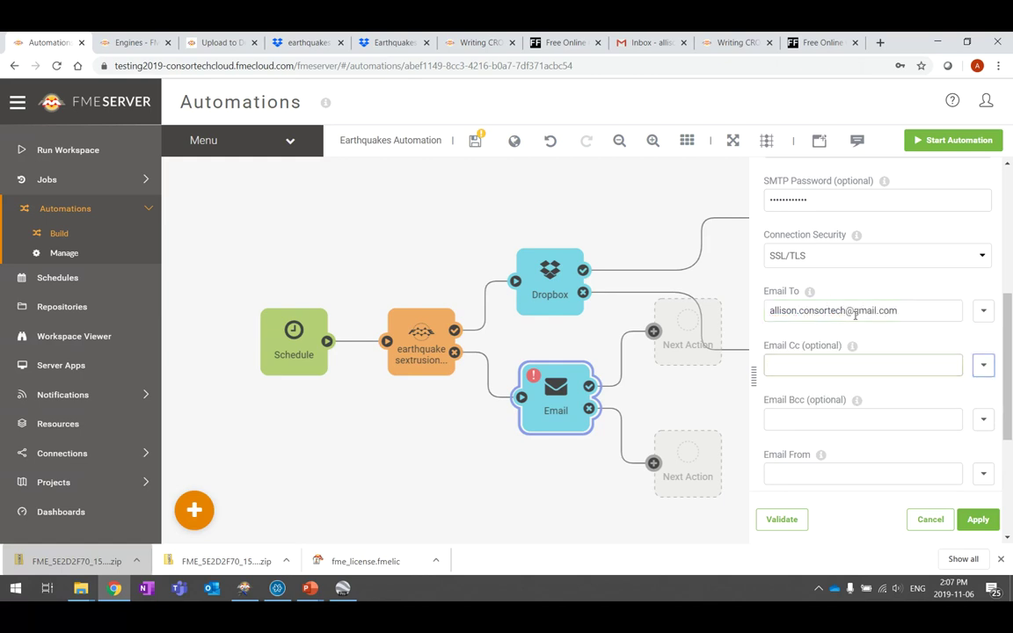
{"action": "key", "text": "Tab"}
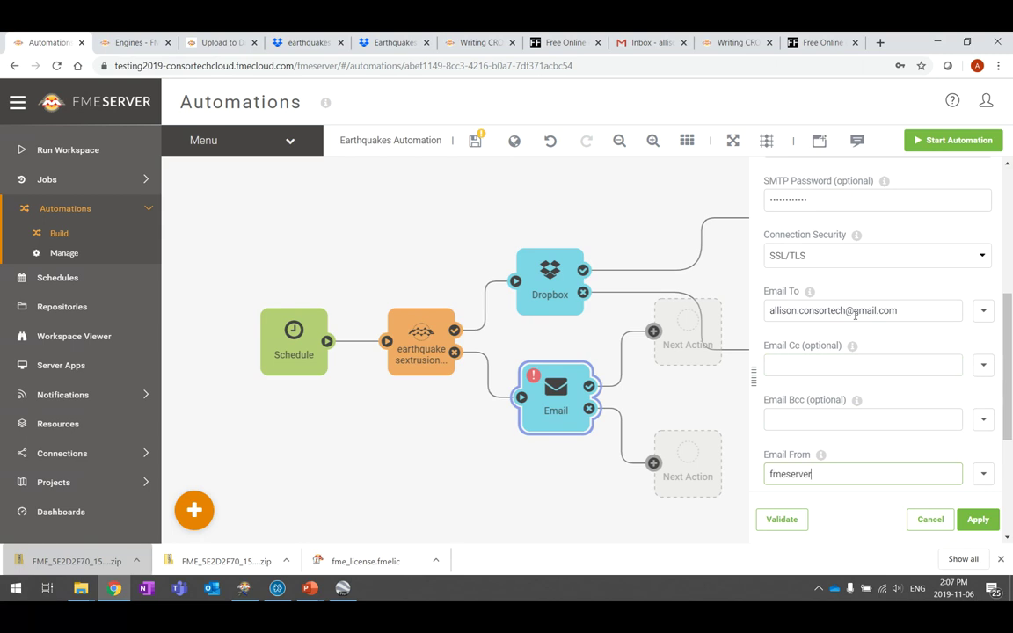
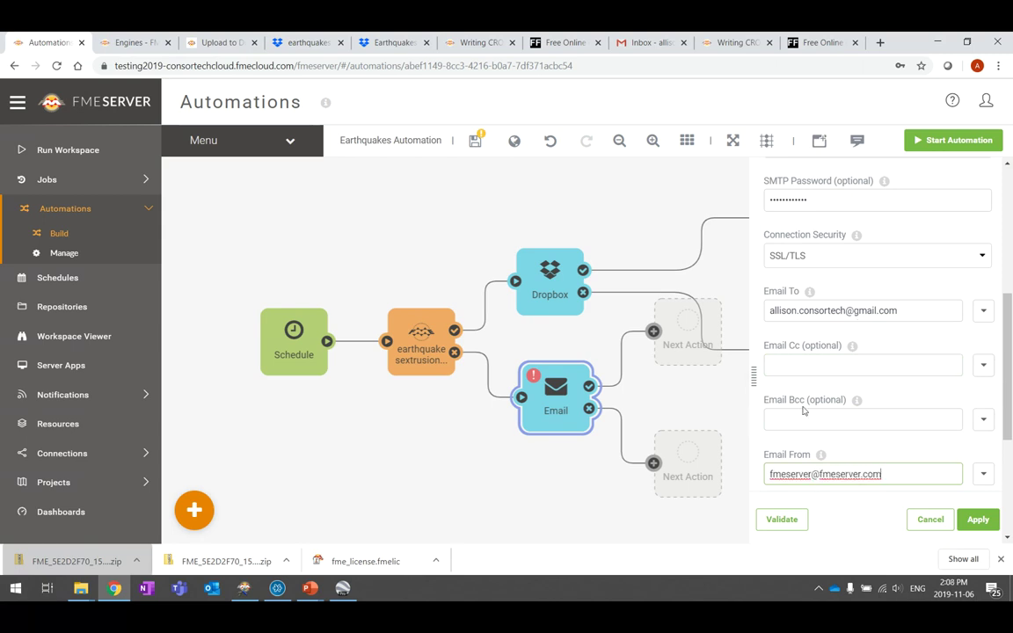
{"action": "scroll", "coordinate": [803, 411], "scroll_direction": "down", "scroll_amount": 3}
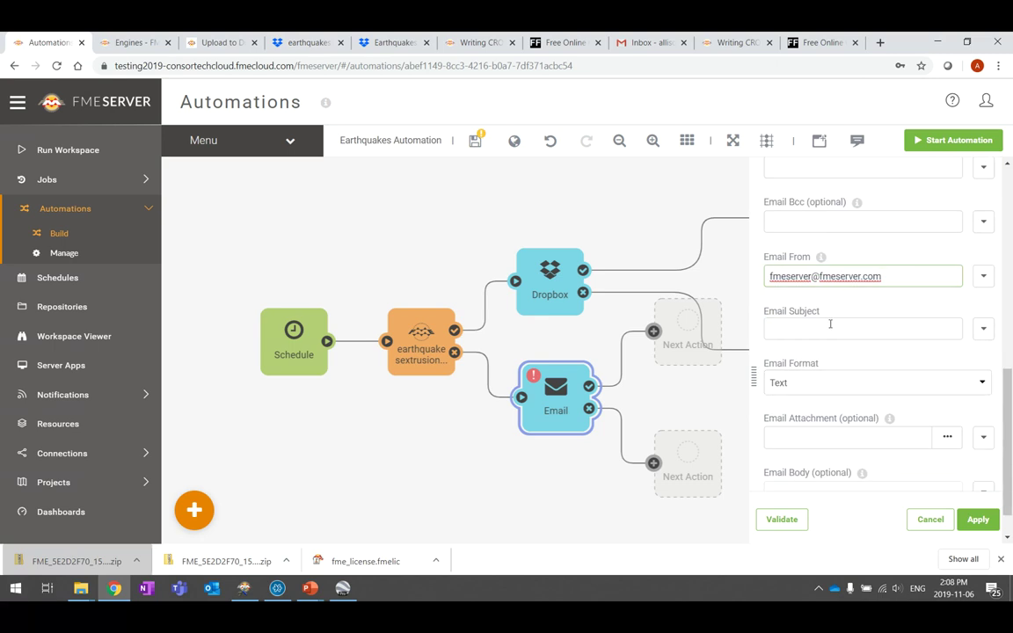
Set the email subject to 'Earthquakes Extrusion ÉCHEC' using the French keyboard for É
{"action": "left_click", "coordinate": [916, 323]}
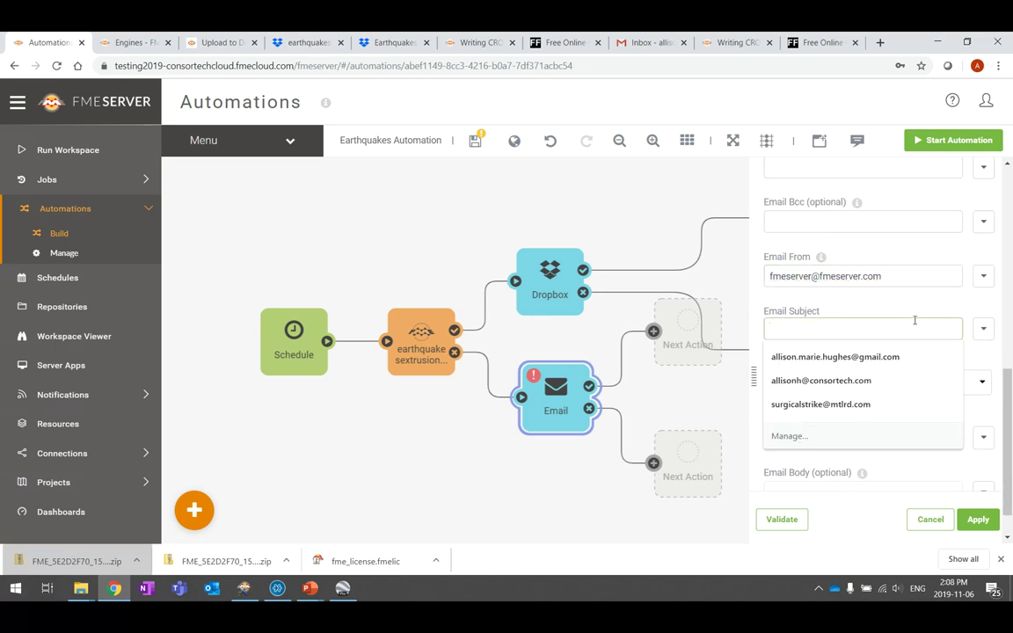
{"action": "type", "text": "Earthquakes Extrusion ?CH"}
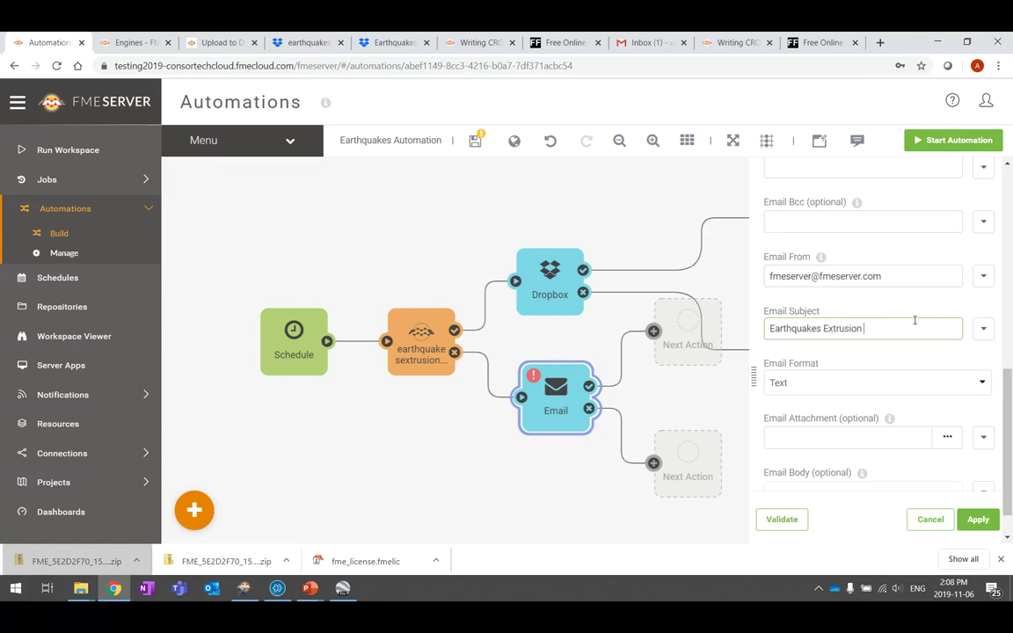
{"action": "key", "text": "super+space"}
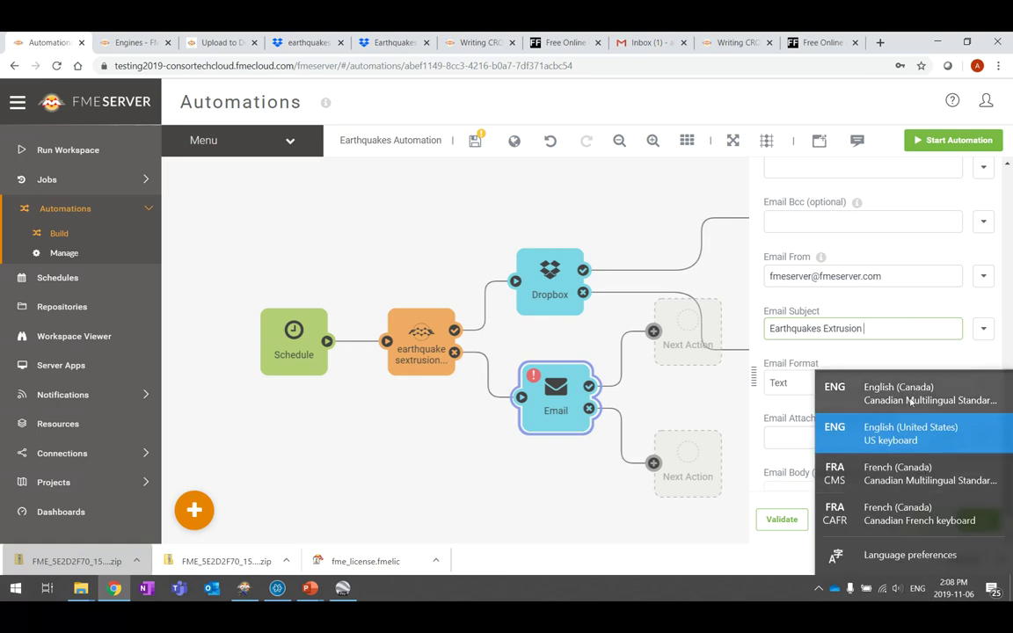
{"action": "type", "text": "ÉCHEC"}
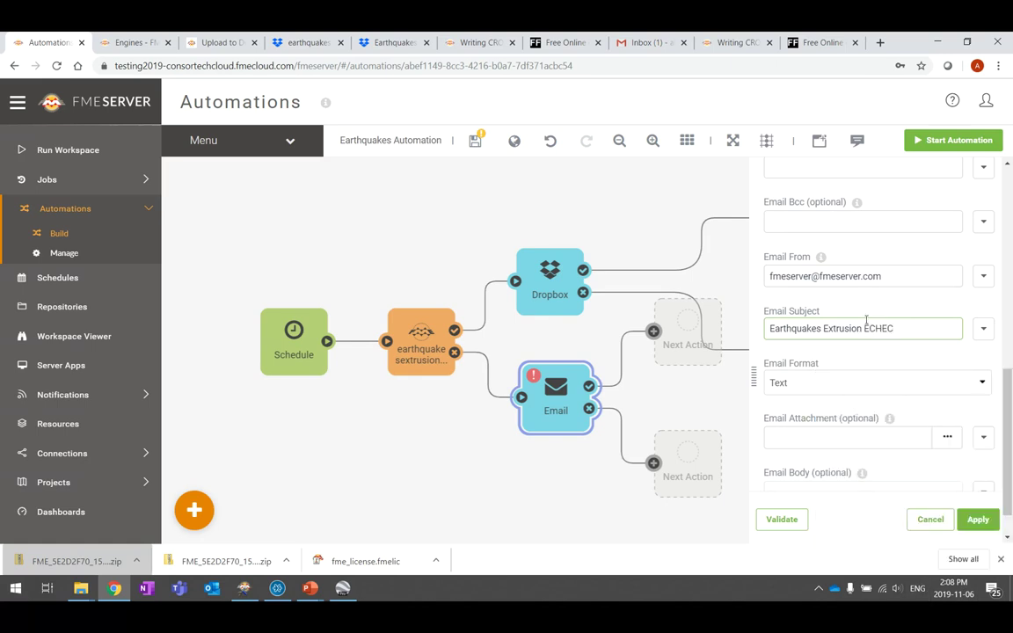
{"action": "scroll", "coordinate": [862, 391], "scroll_direction": "down", "scroll_amount": 1}
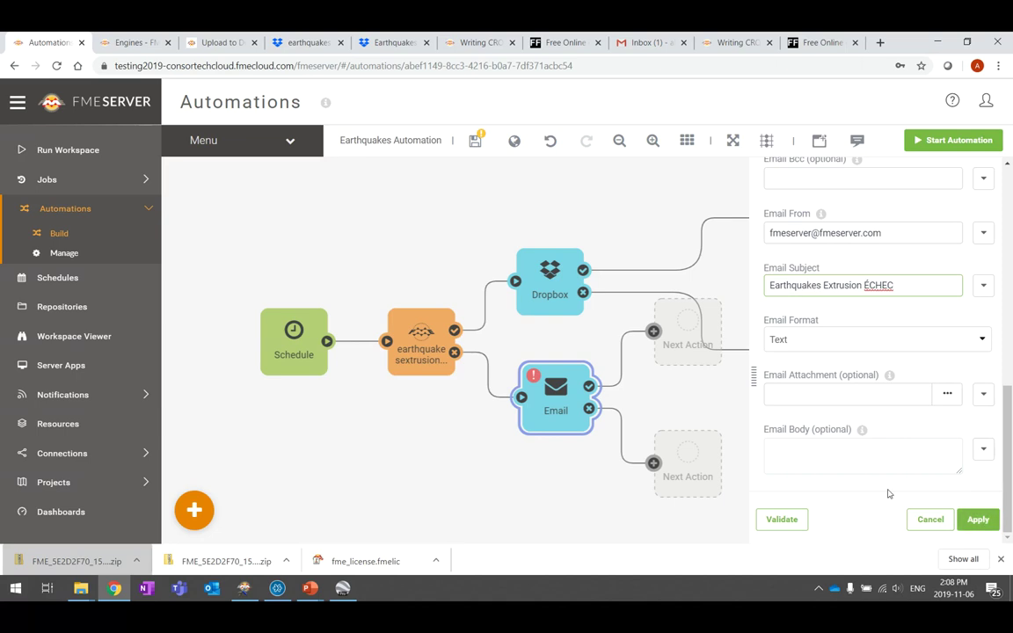
{"action": "scroll", "coordinate": [883, 466], "scroll_direction": "up", "scroll_amount": 4}
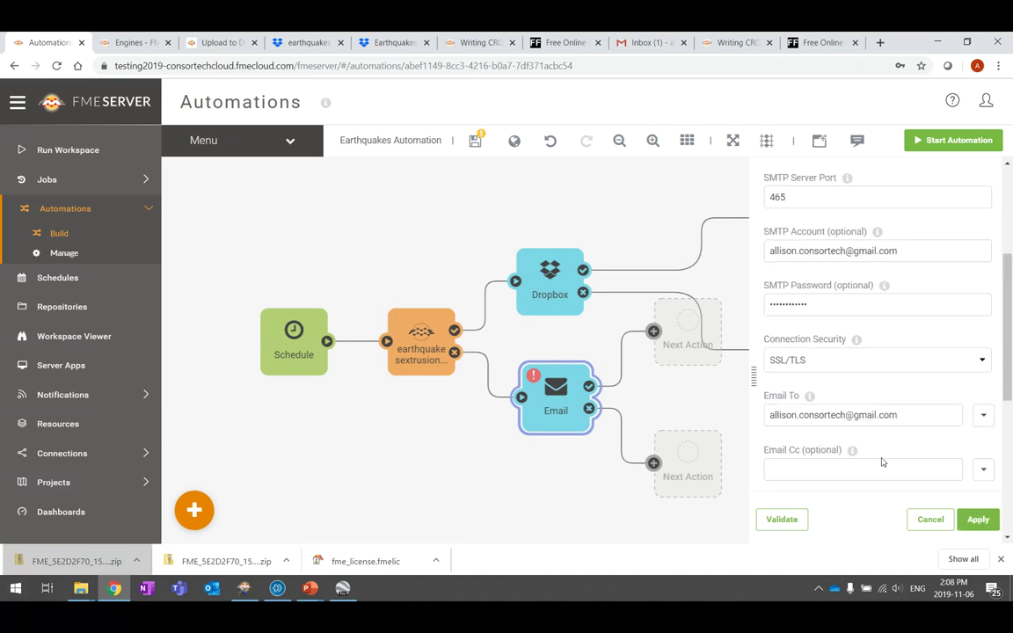